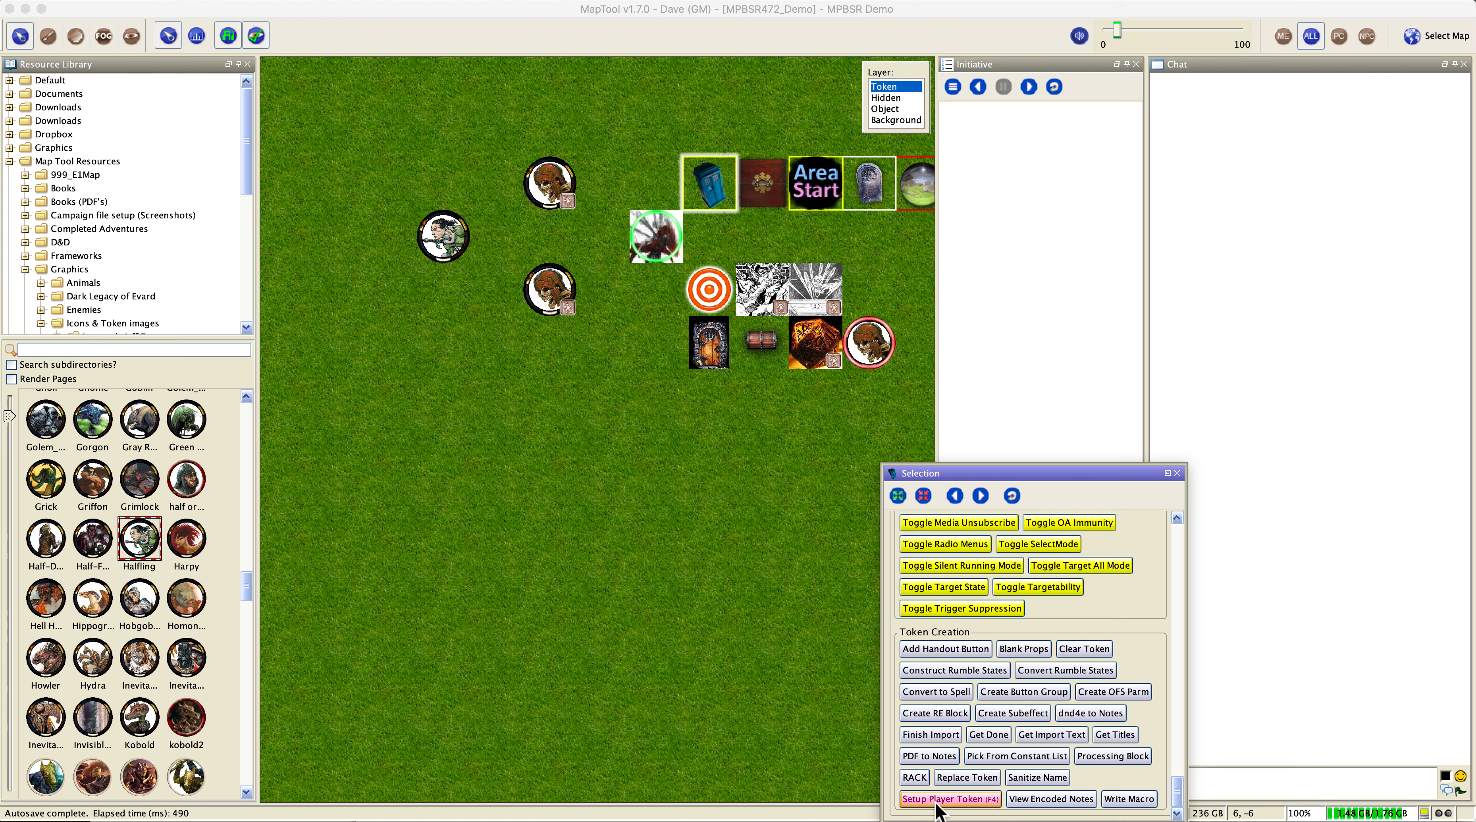
Run Setup Player Token on the Halfling token and supply the copied character XML as the PC source text
left_click(940, 800)
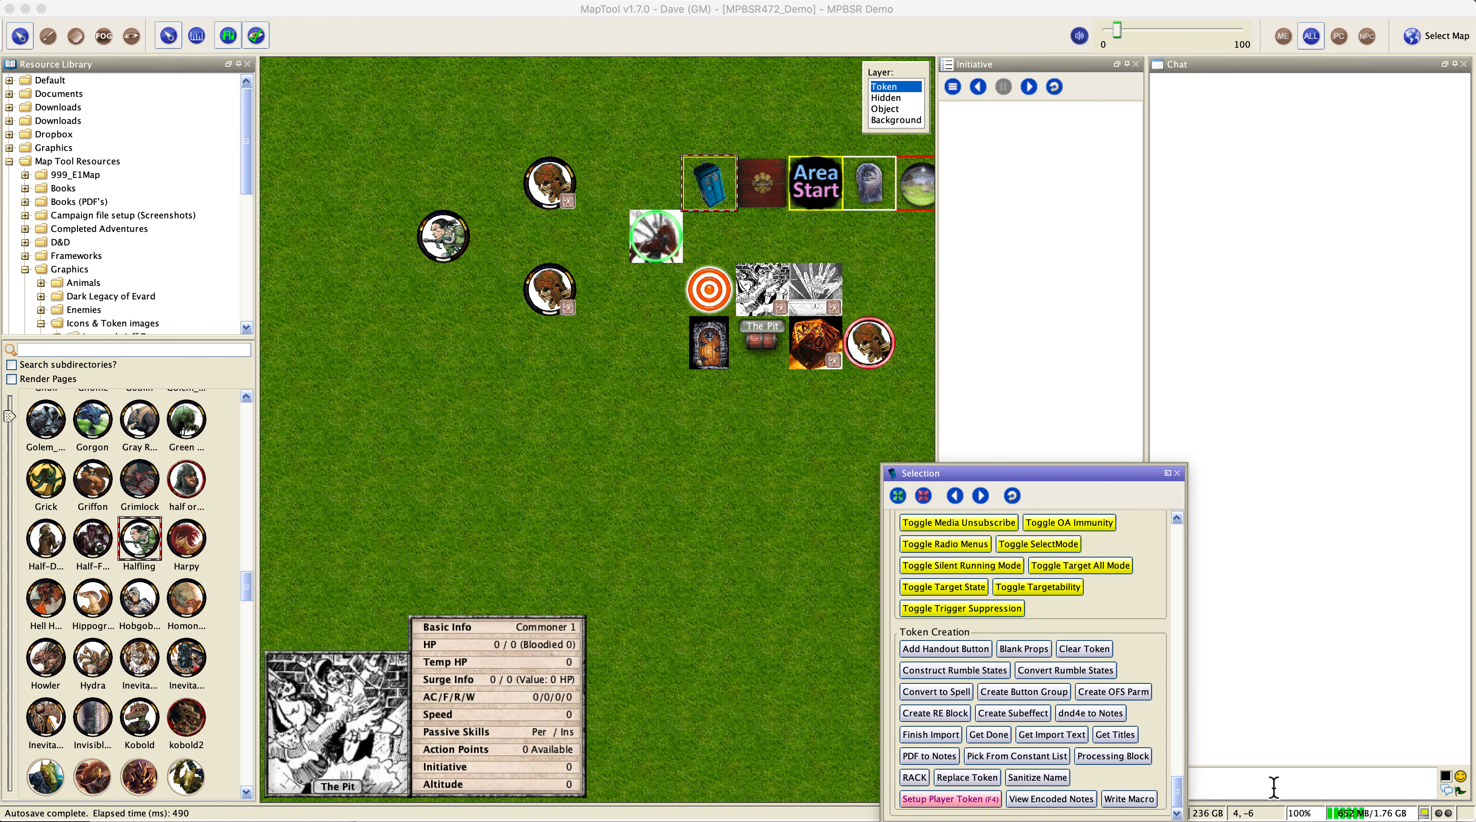
left_click(1340, 814)
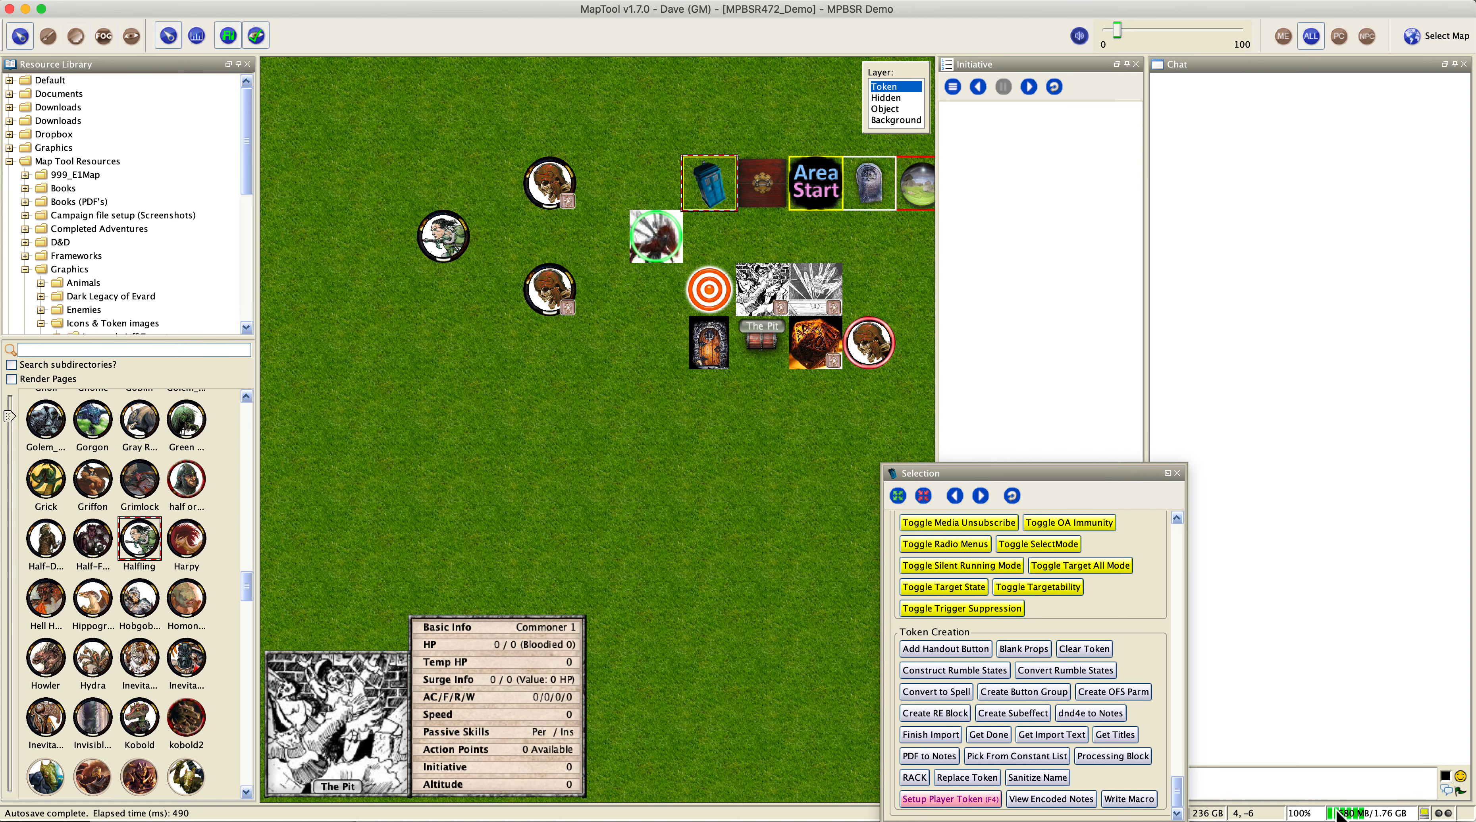
mouse_move(440, 245)
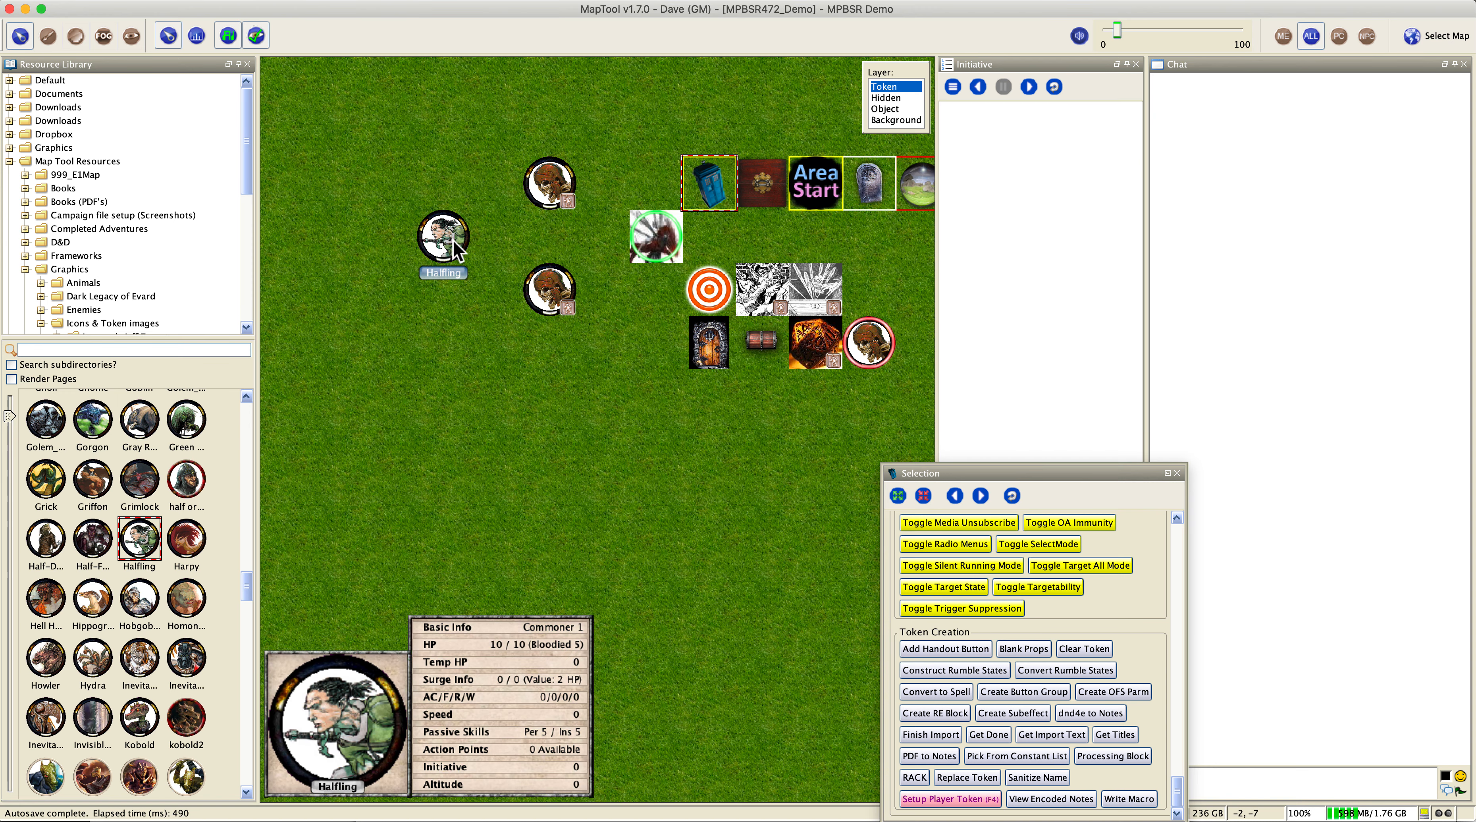
left_click(454, 240)
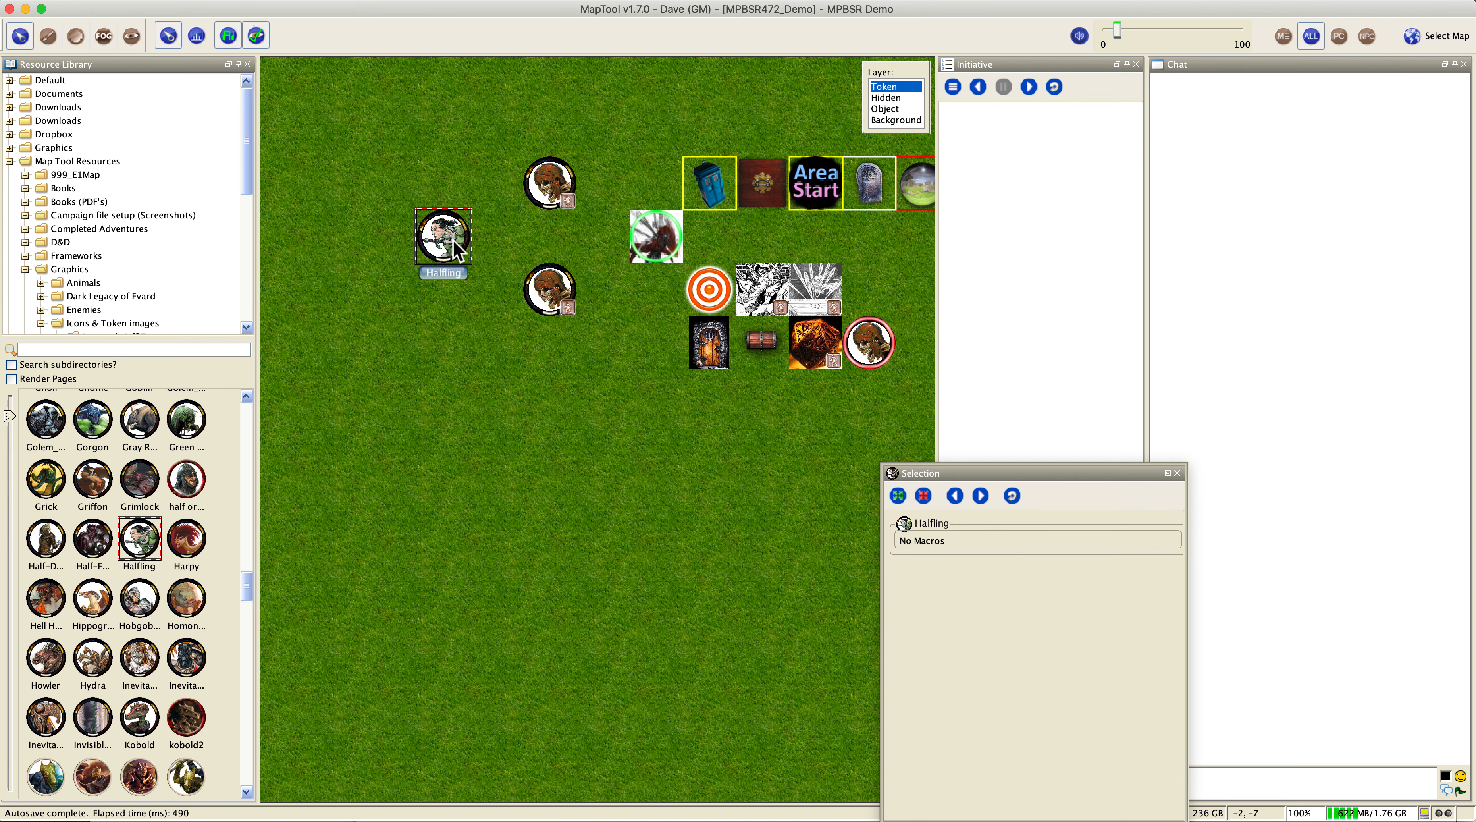
key("F2")
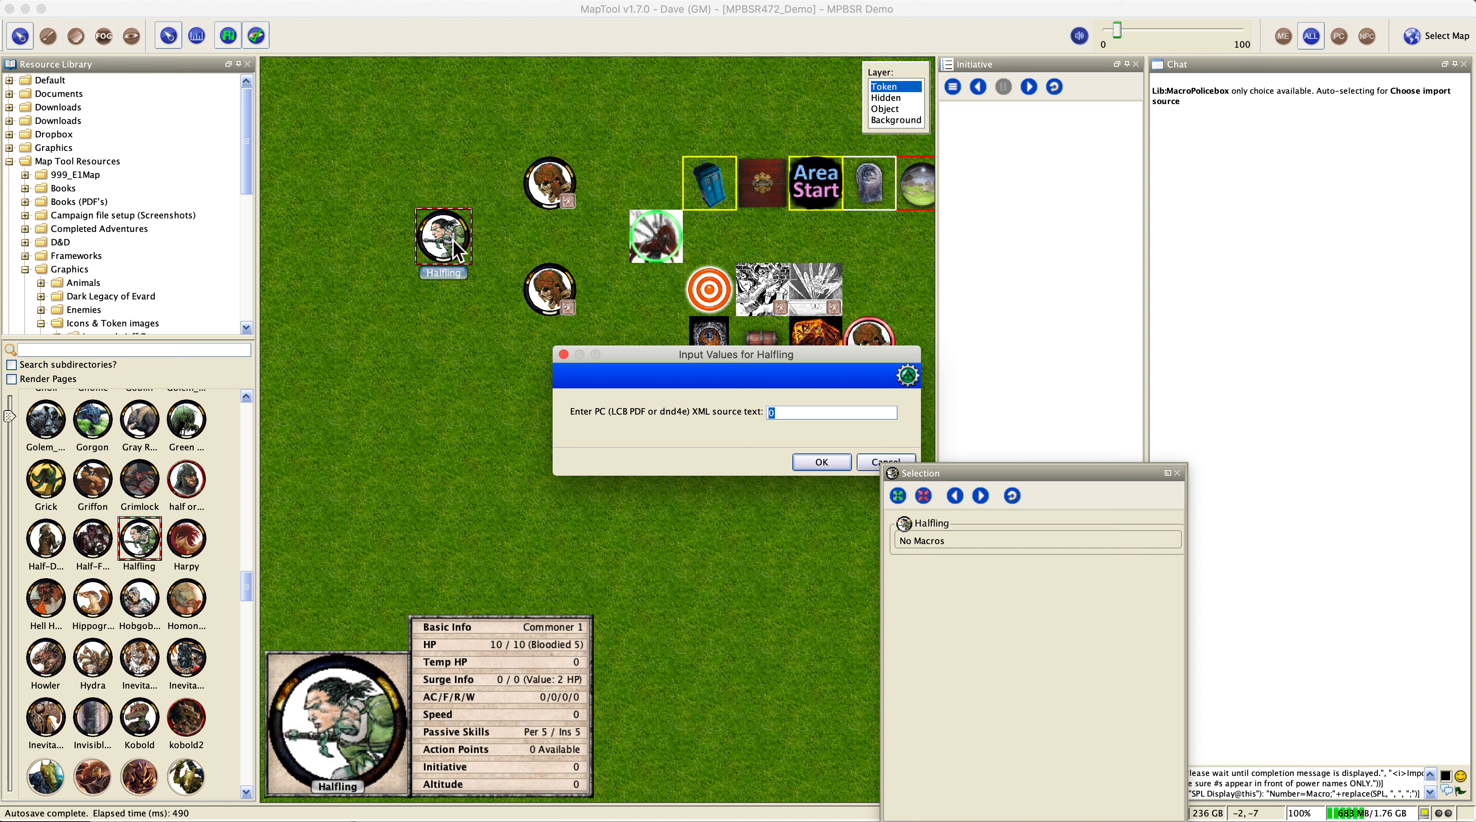
key("super+v")
left_click(823, 462)
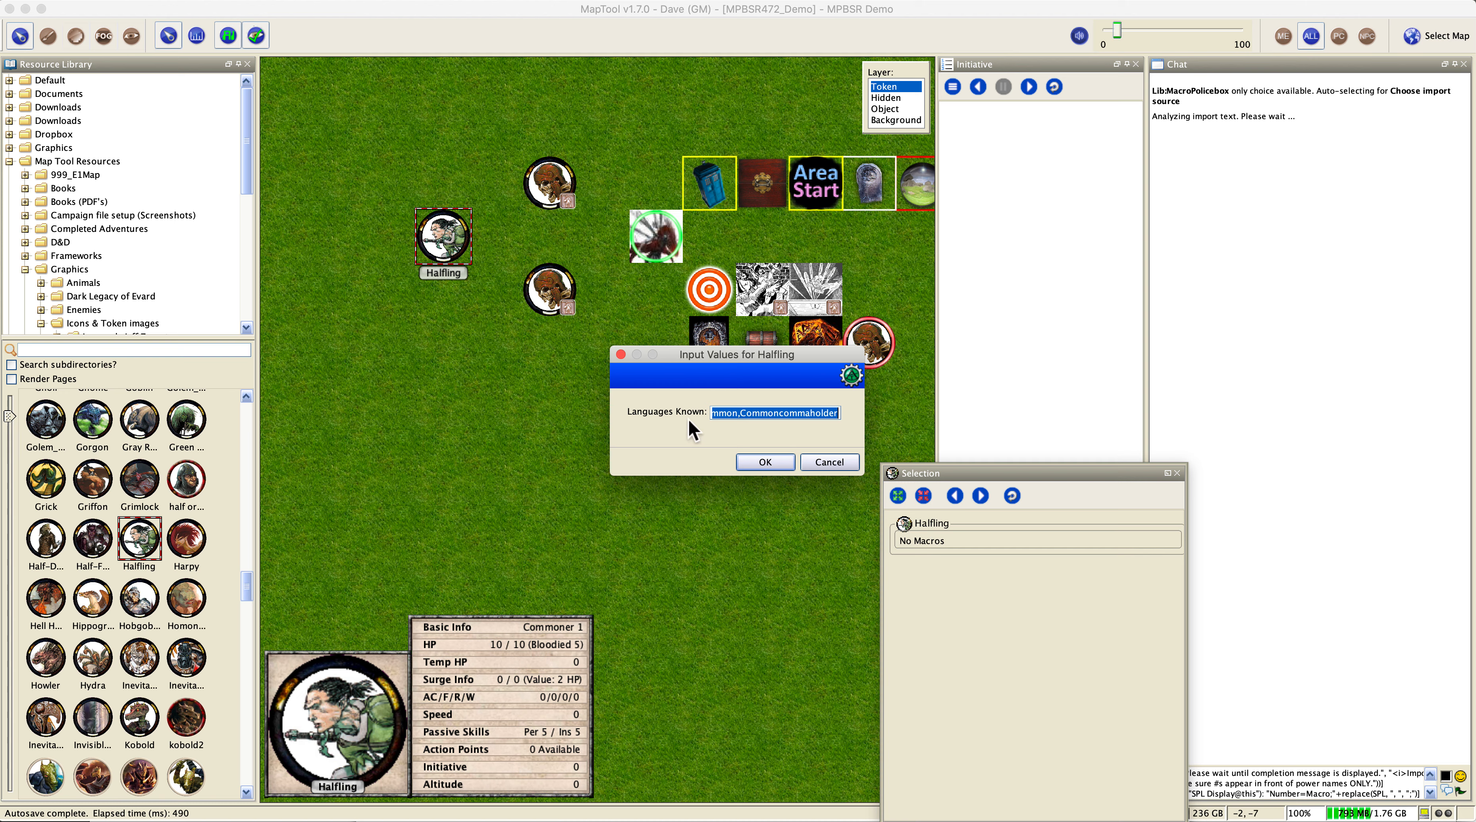
Set the known languages to Common,Elven and agree to process the character's feats, features and traits
double_click(783, 419)
key("BackSpace")
key("BackSpace")
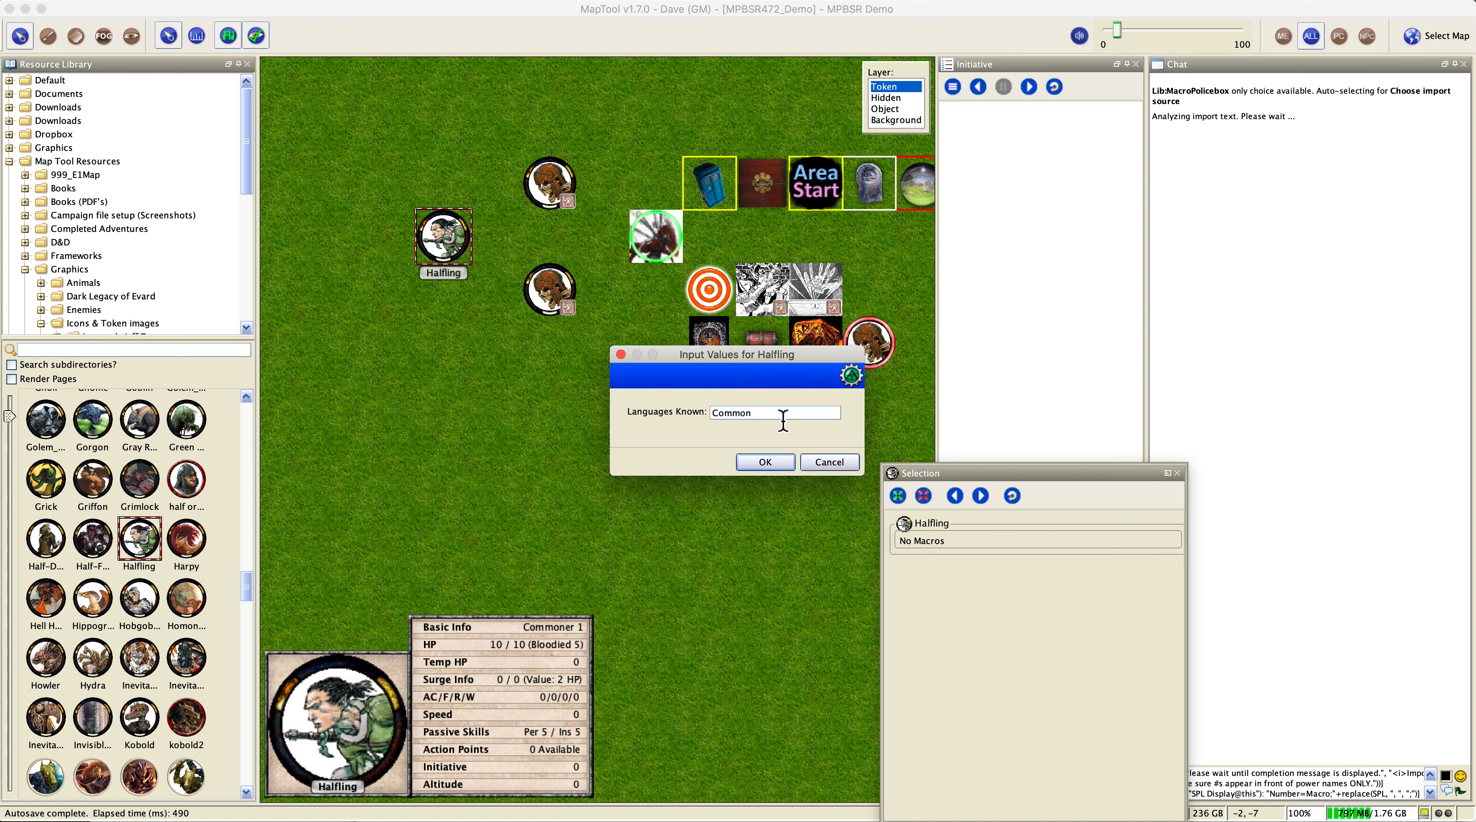
type(",Elven")
left_click(767, 464)
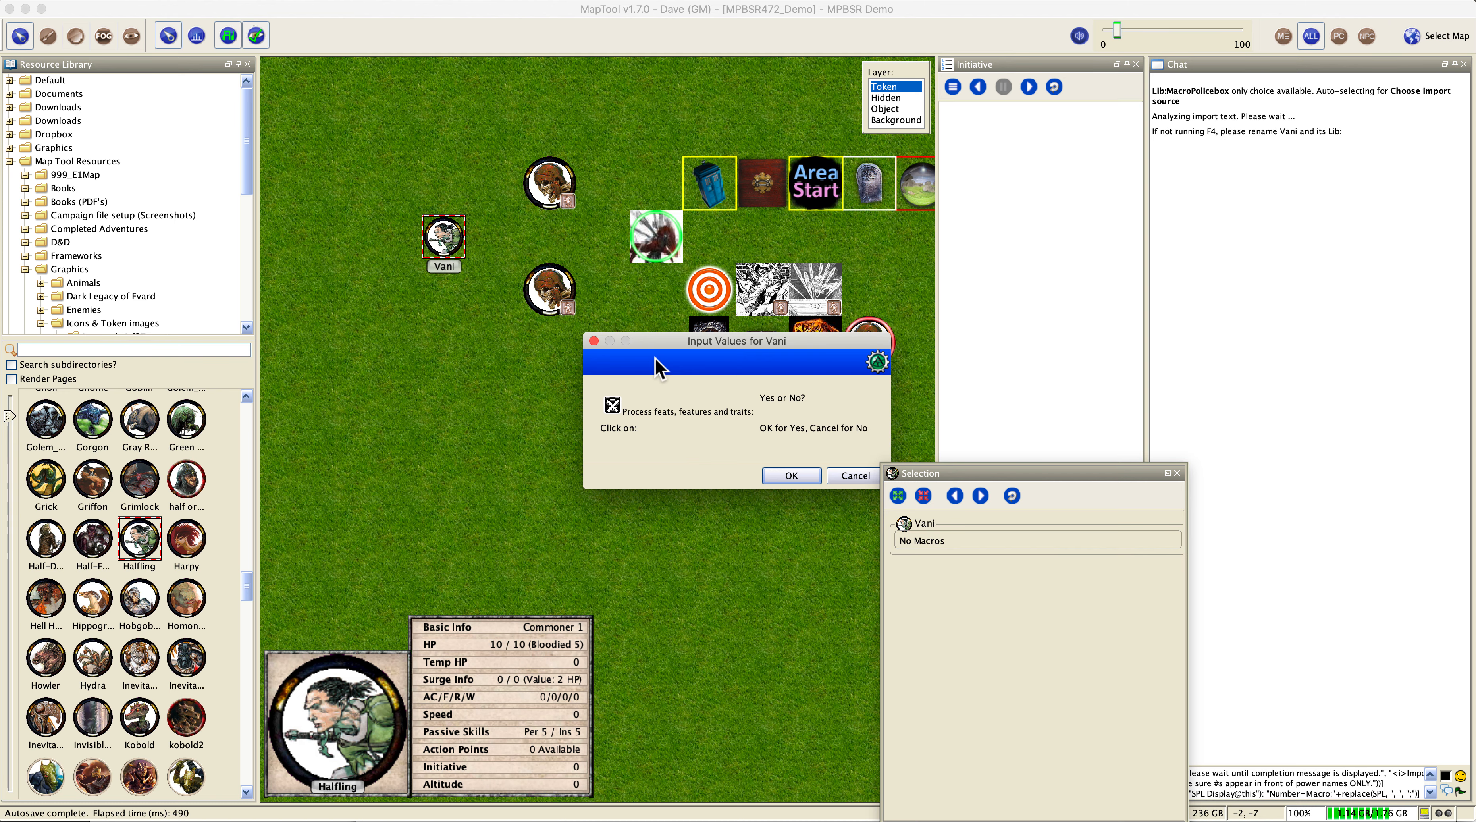
left_click(787, 480)
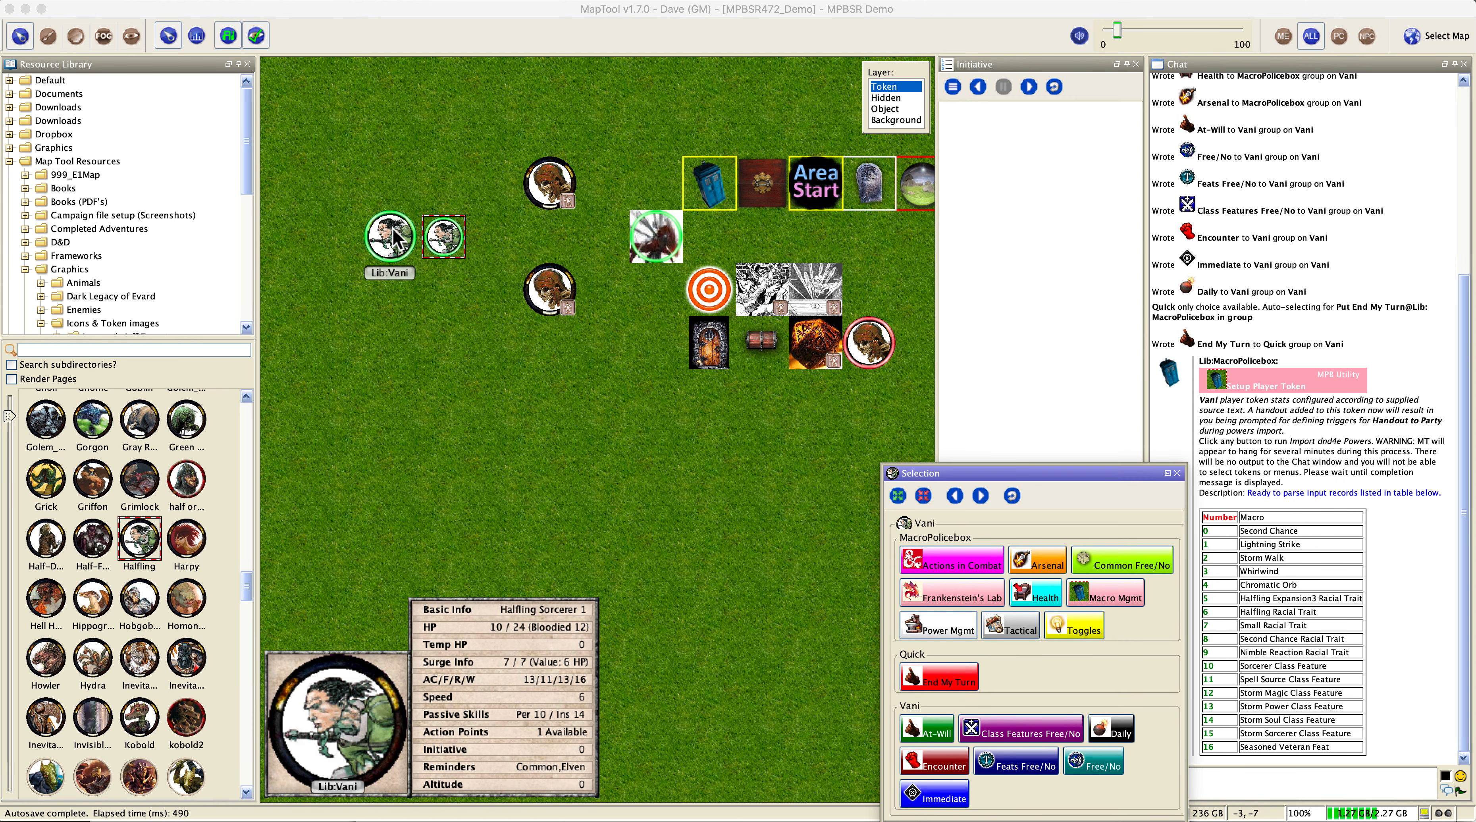
Open the Vani token for editing and examine its core character properties
double_click(449, 236)
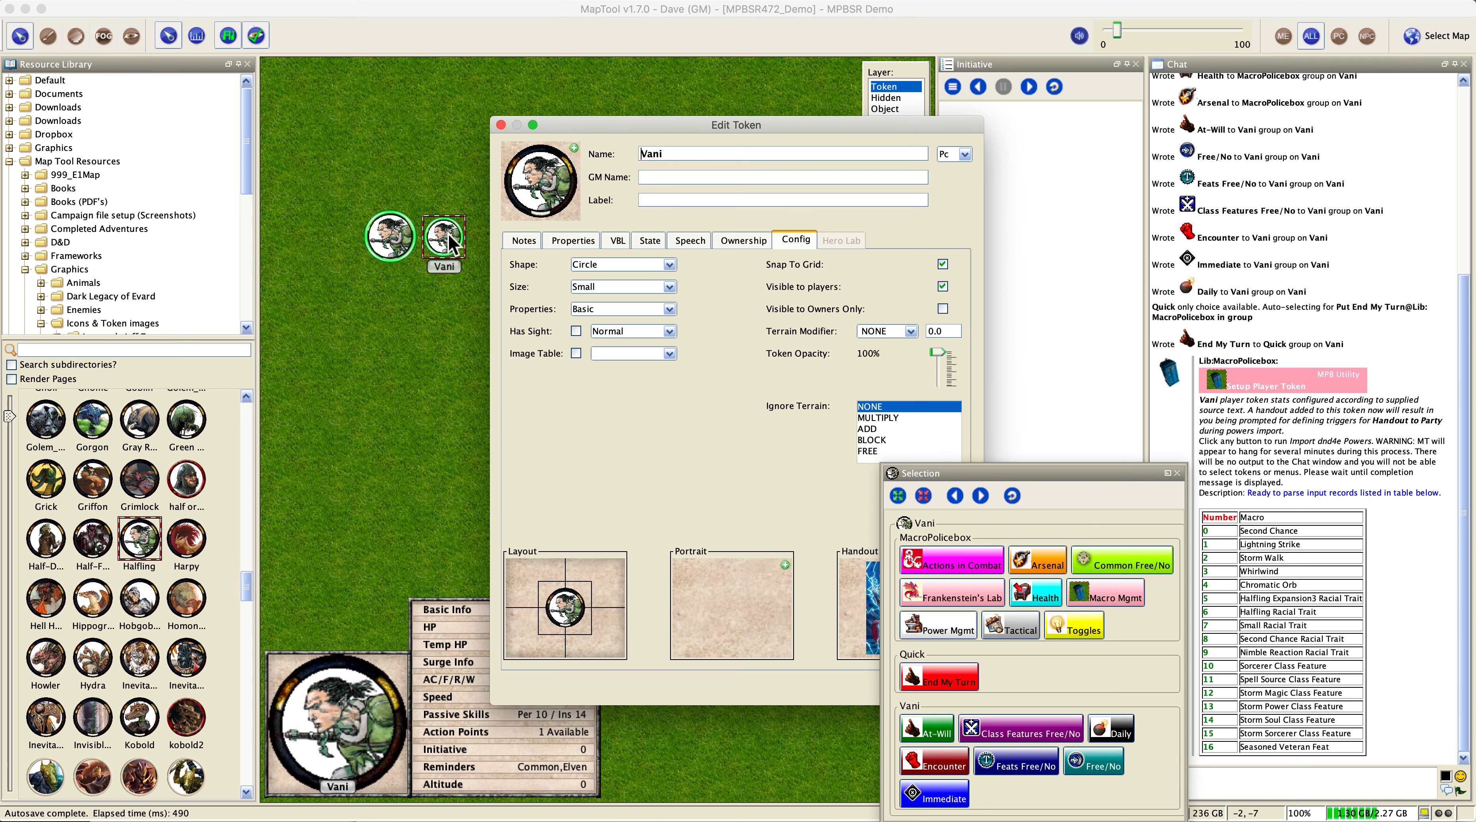
left_click(573, 239)
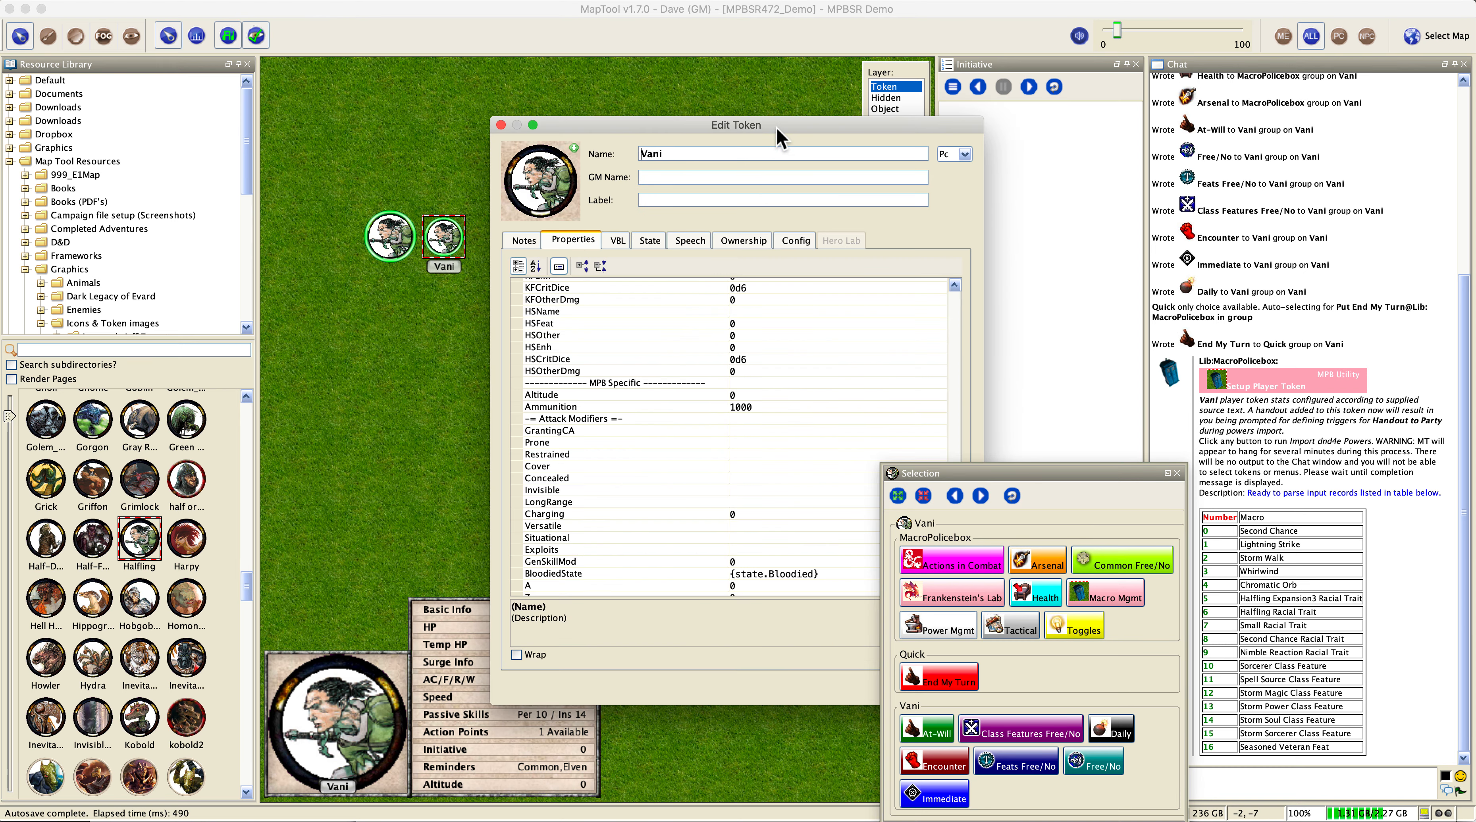
left_click_drag(780, 125, 597, 125)
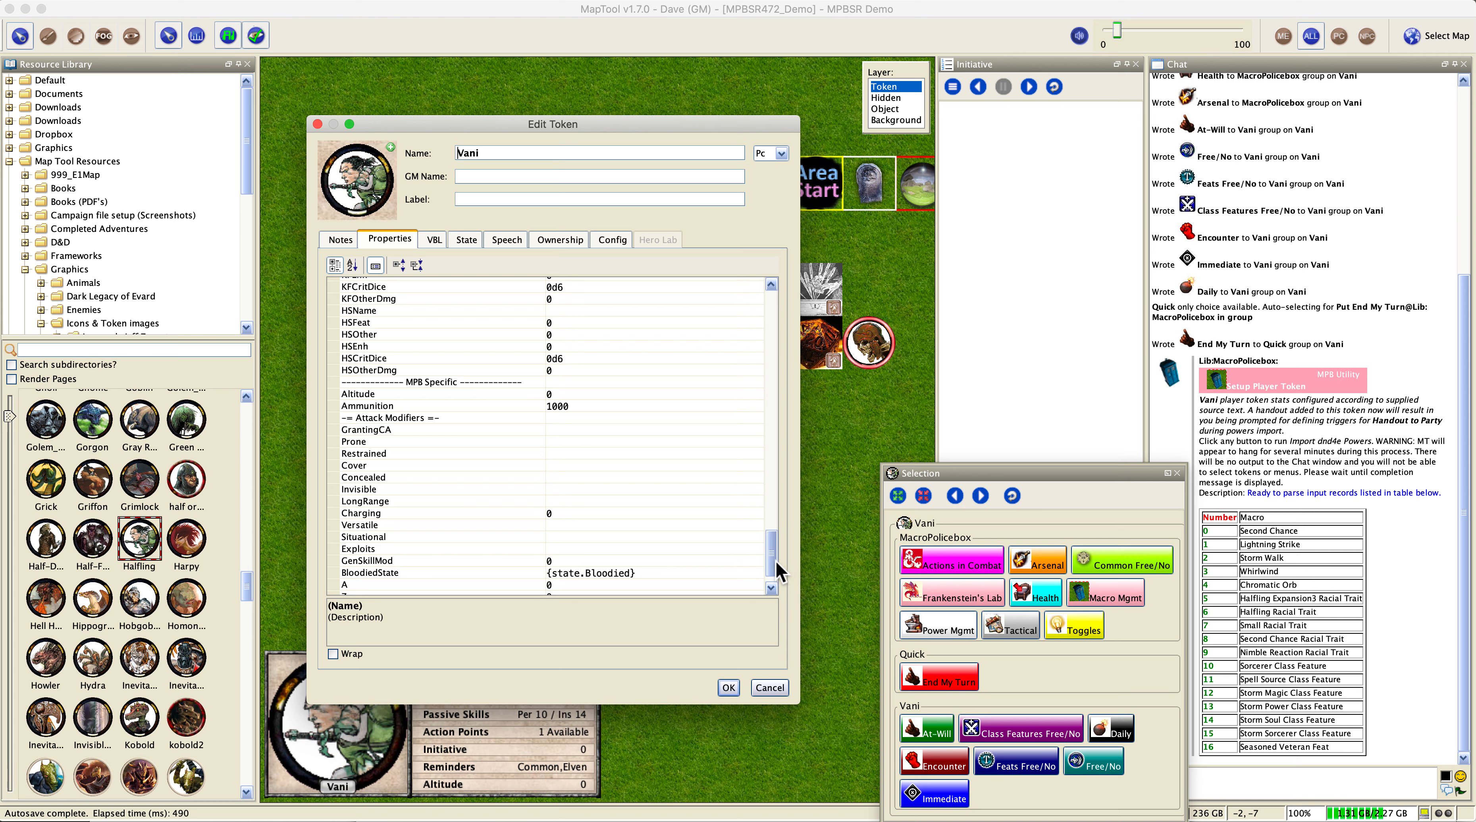
left_click_drag(771, 567, 843, 303)
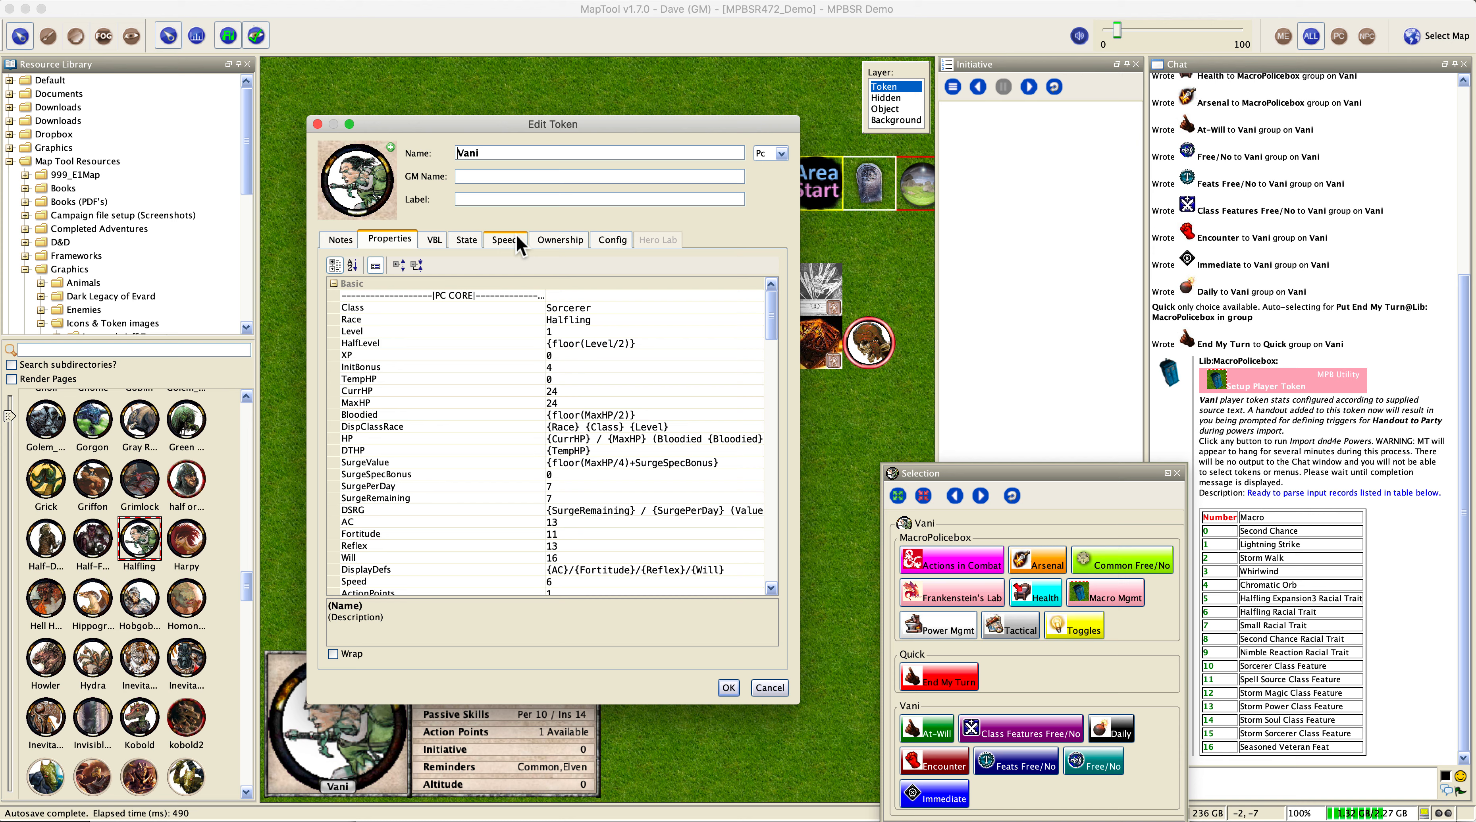
Examine the imported power descriptions in Vani's notes, including Lightning Strike, and close the token editor
left_click(346, 239)
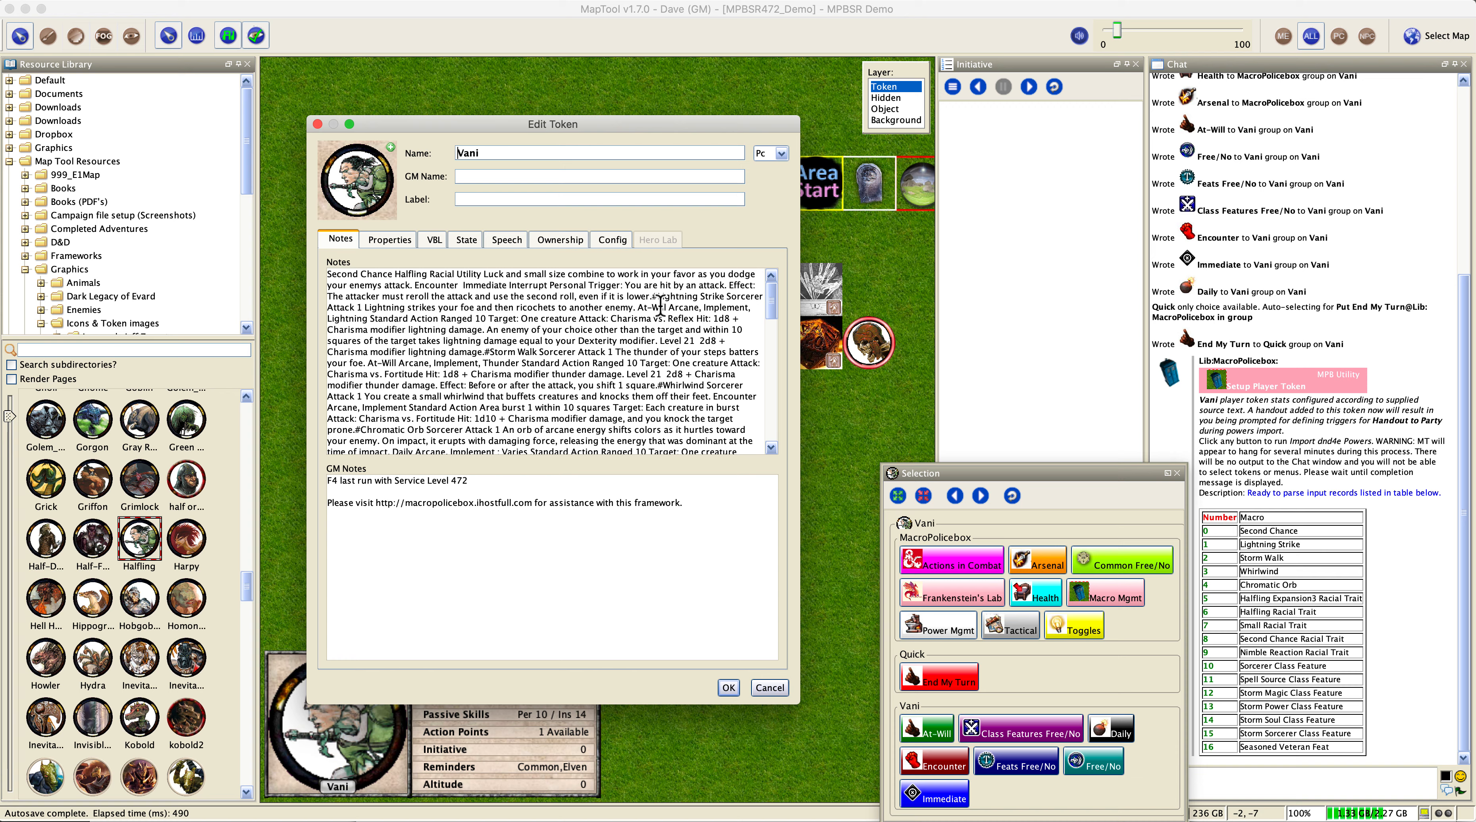
left_click_drag(660, 297, 656, 300)
left_click(397, 279)
left_click_drag(397, 279, 325, 281)
left_click_drag(660, 301, 729, 305)
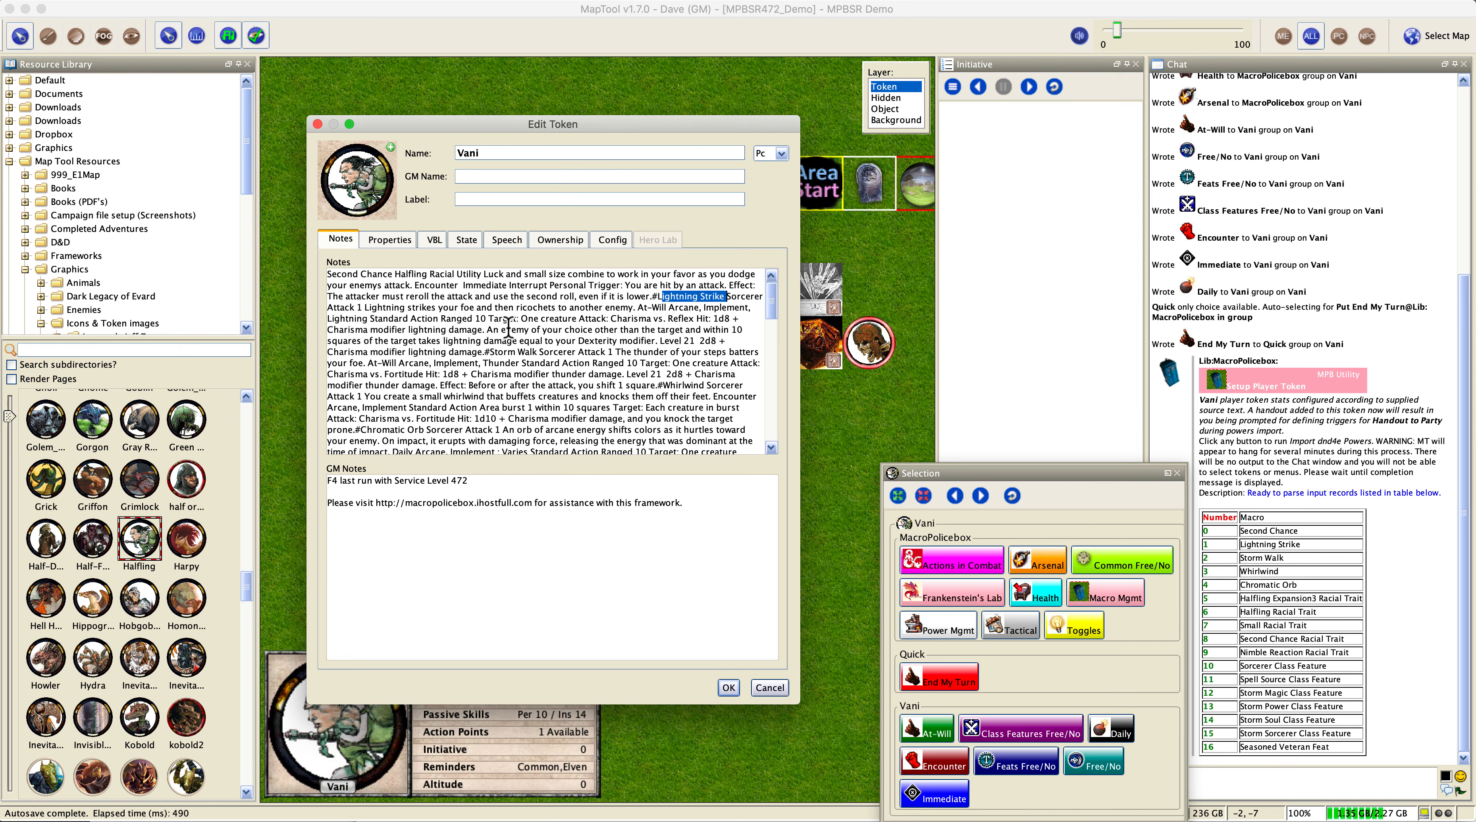
left_click(387, 242)
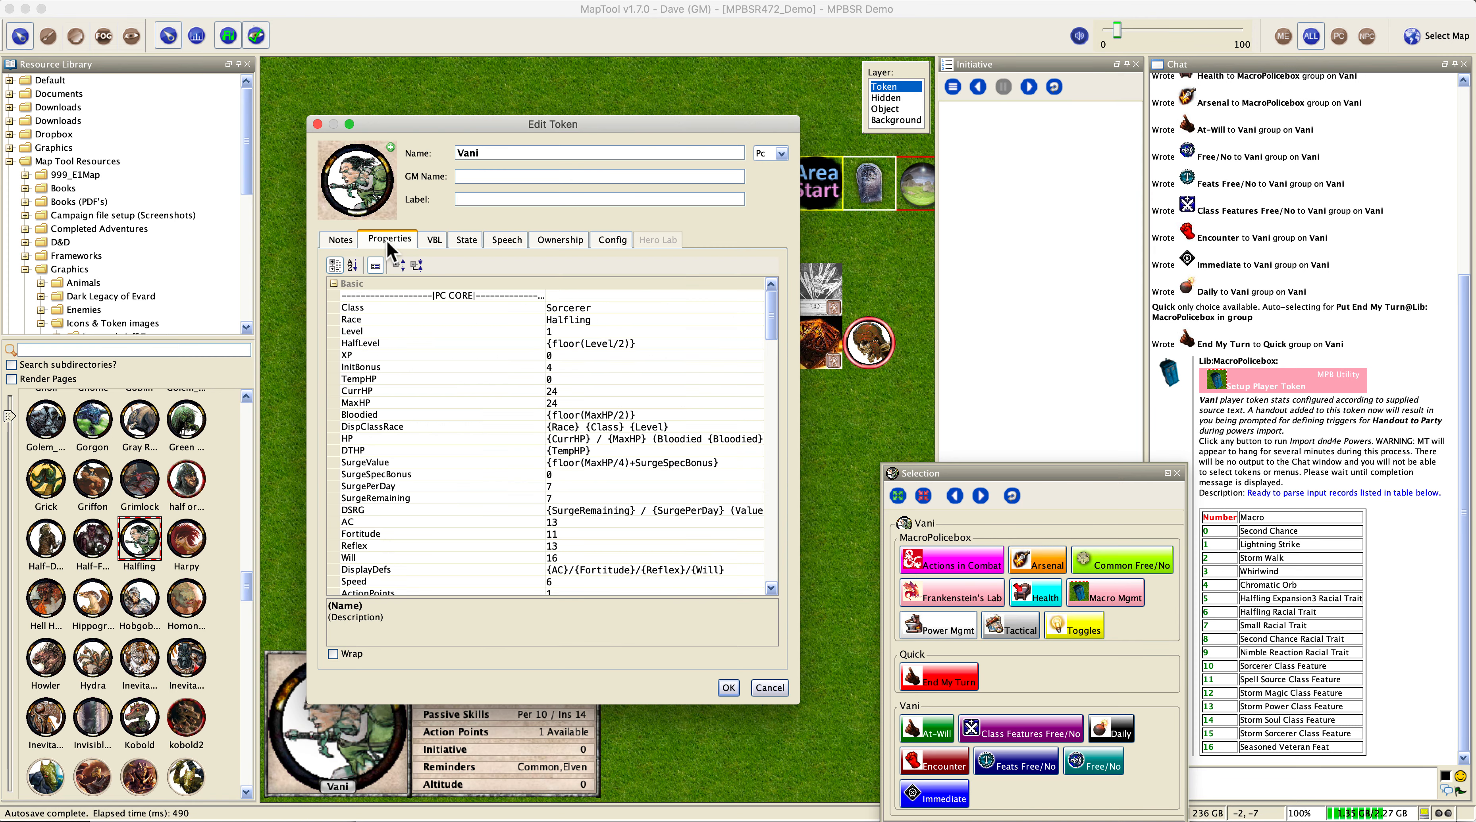
left_click(432, 240)
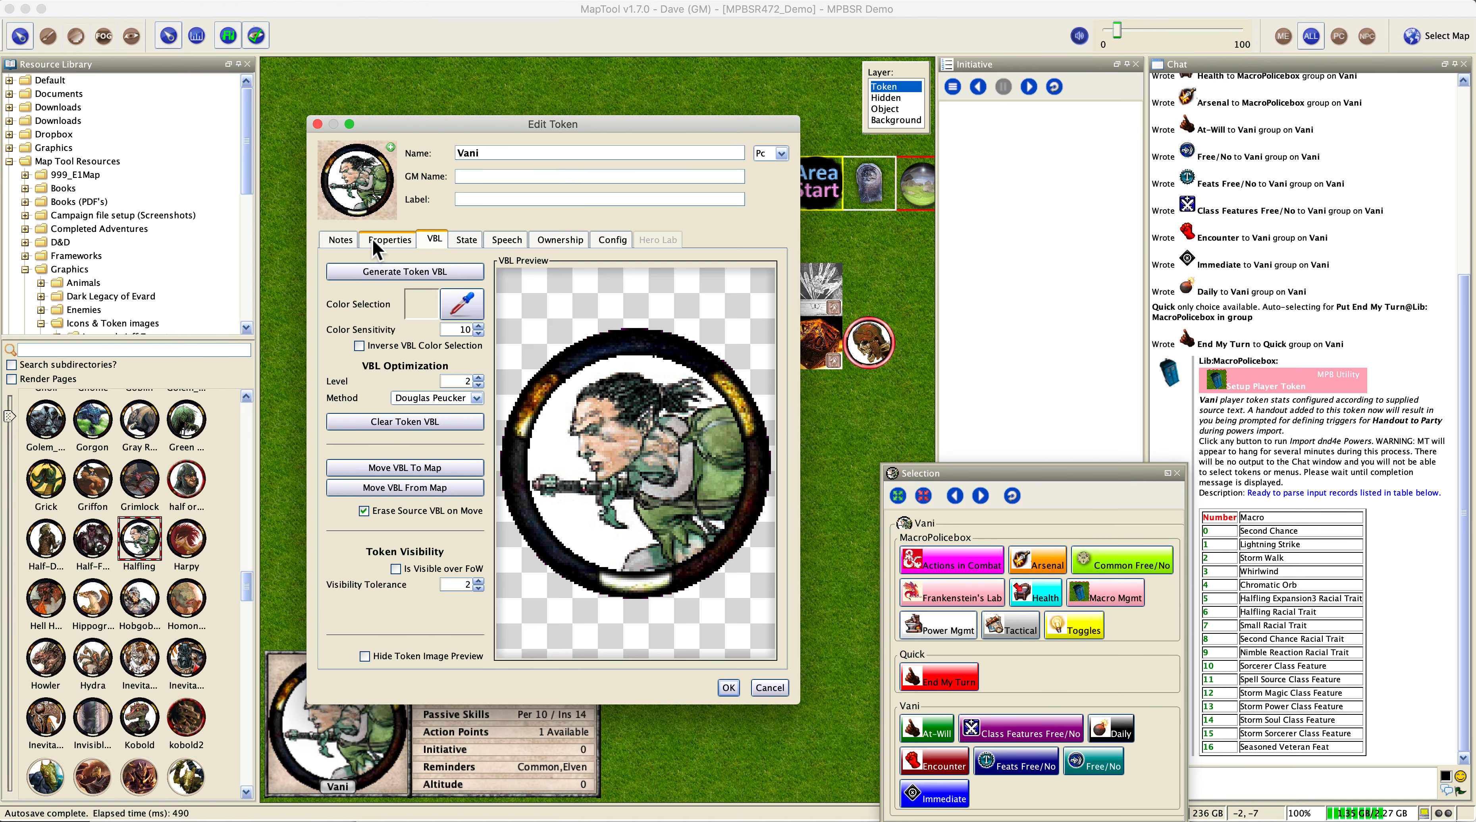
left_click(345, 239)
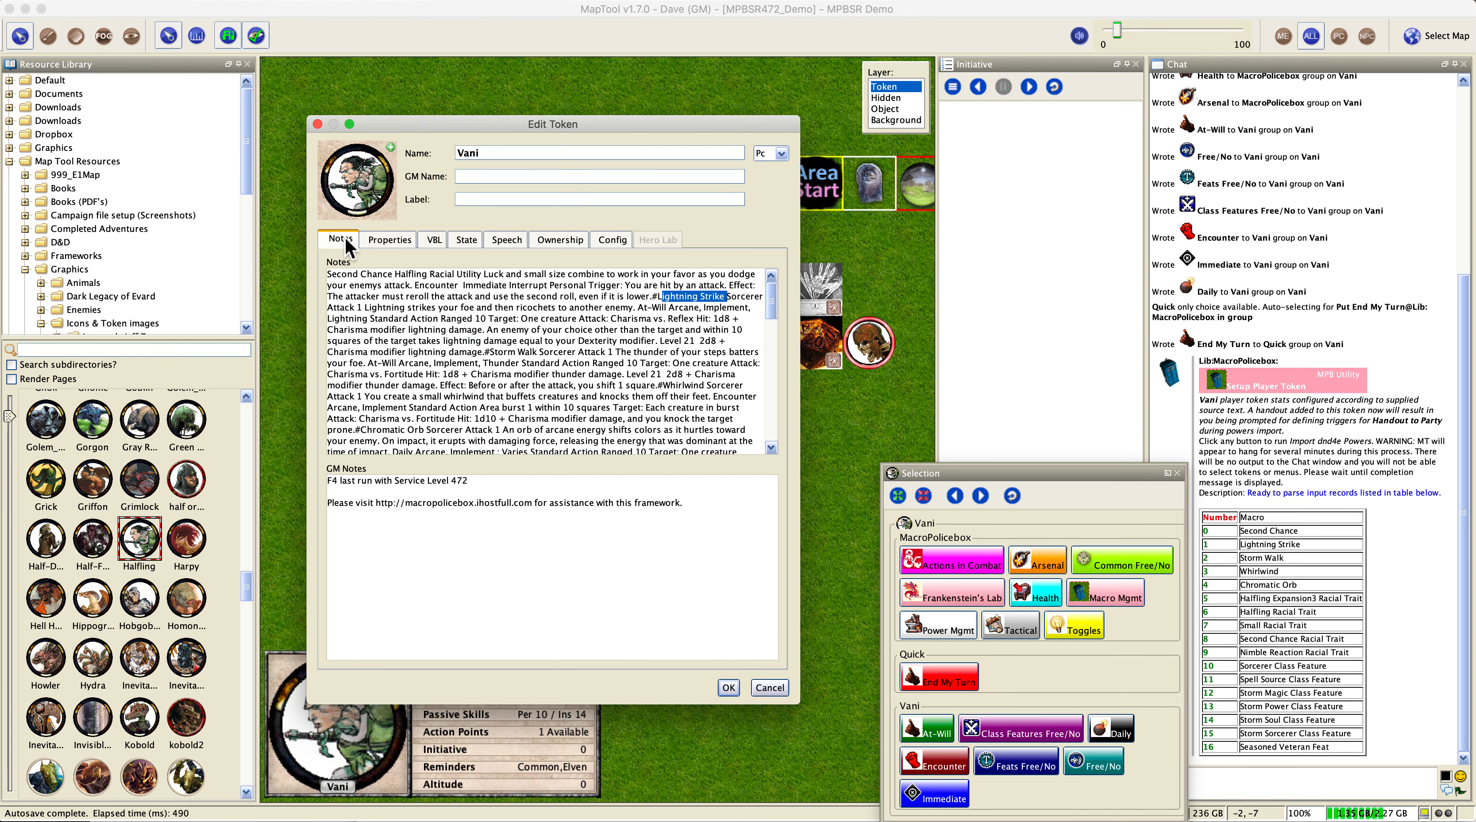
left_click(729, 687)
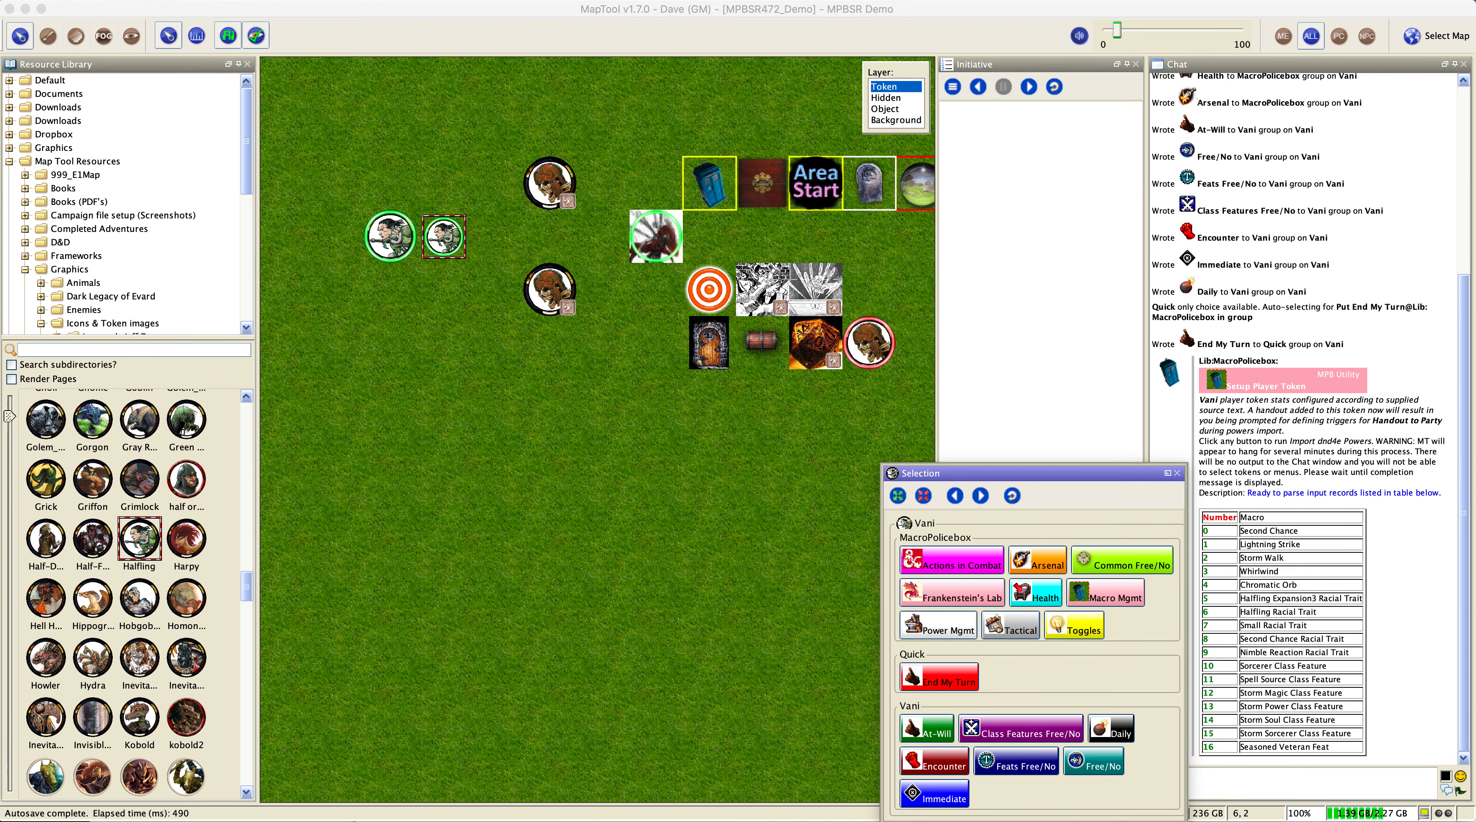
Run Import dnd4e Powers for Vani with All powers and features selected, and confirm processing the entries
mouse_move(447, 254)
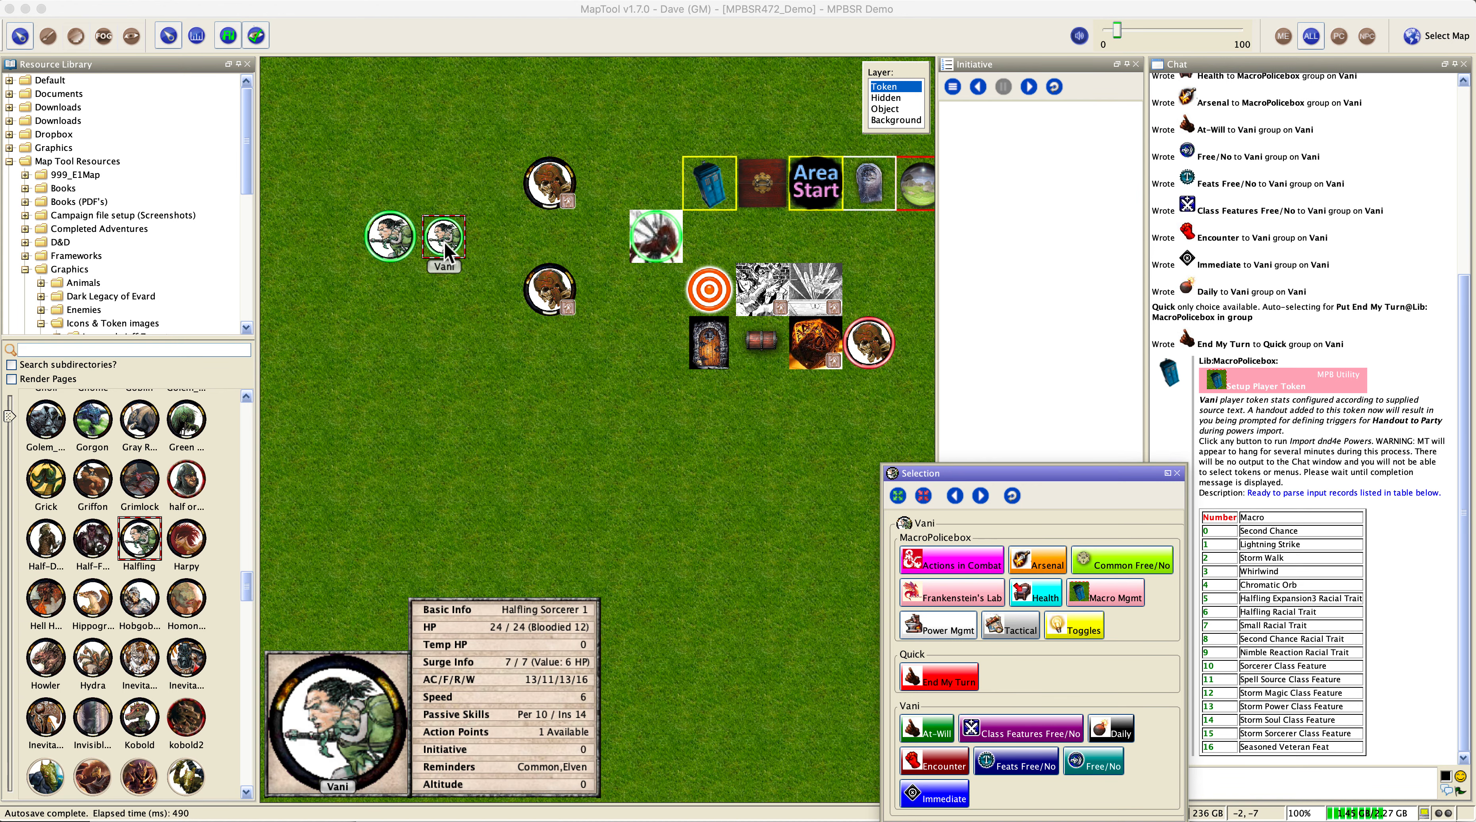
mouse_move(385, 245)
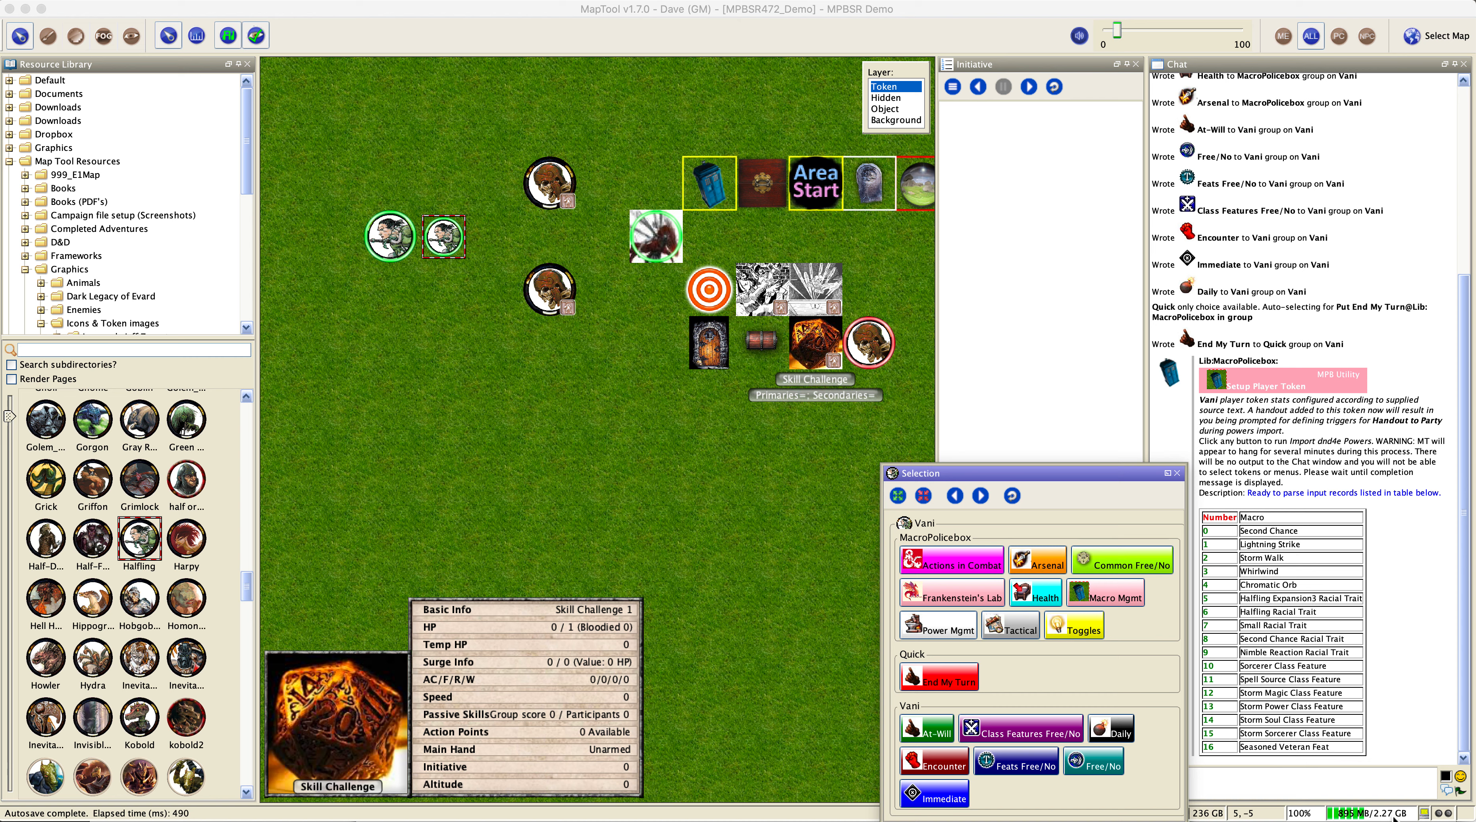
left_click(1340, 814)
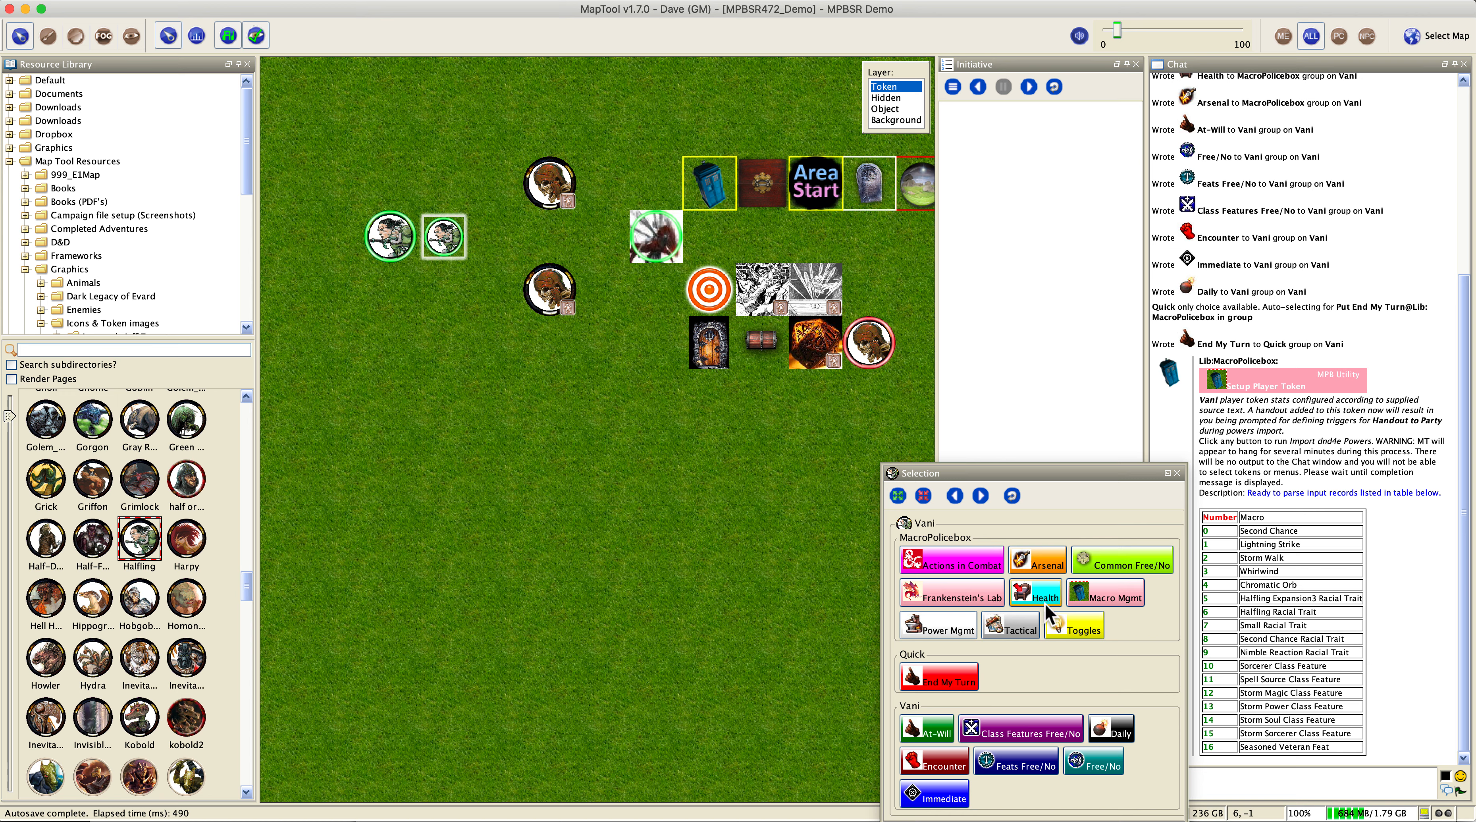
mouse_move(1045, 603)
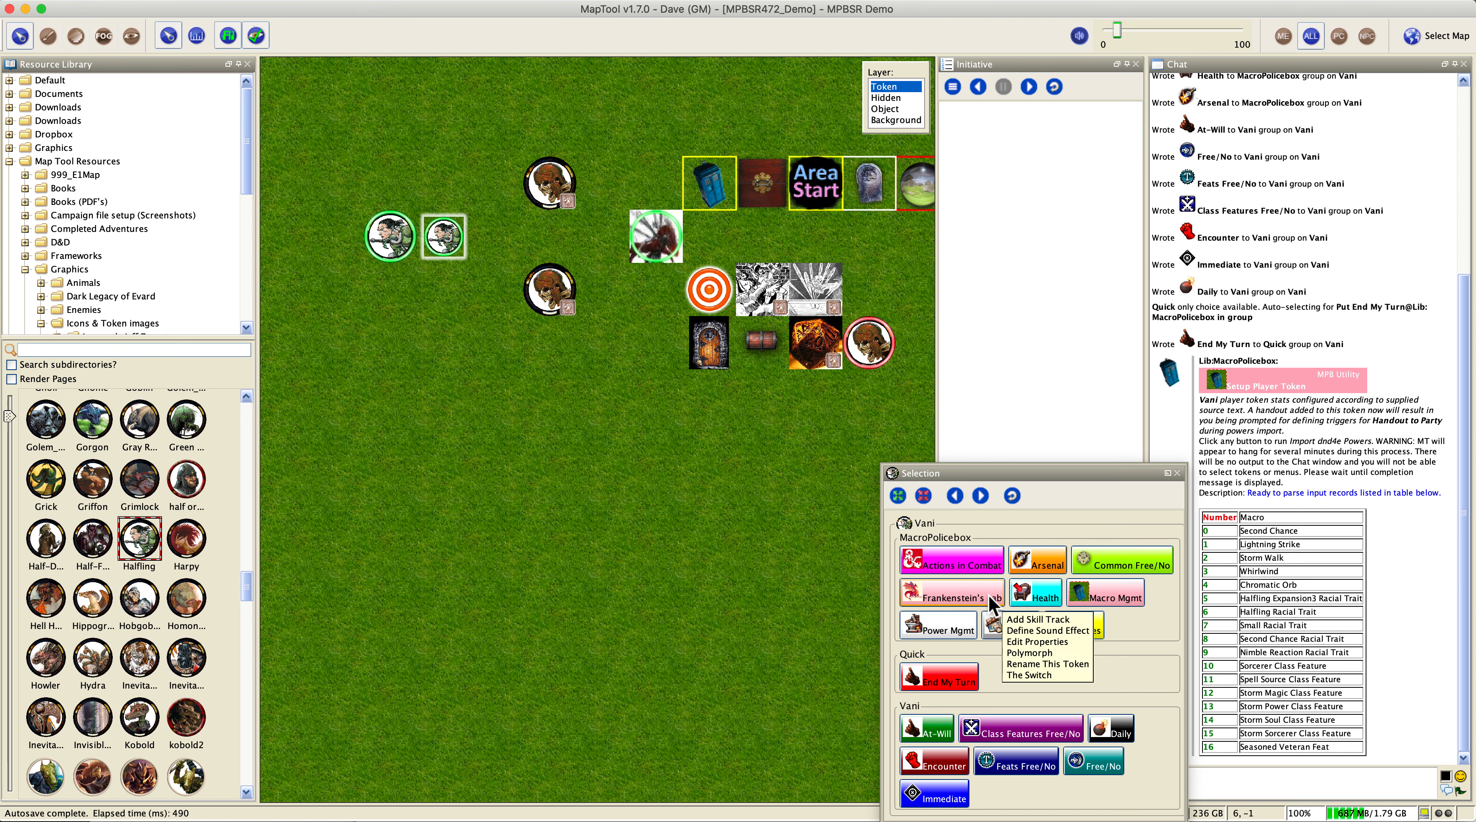
left_click(1036, 593)
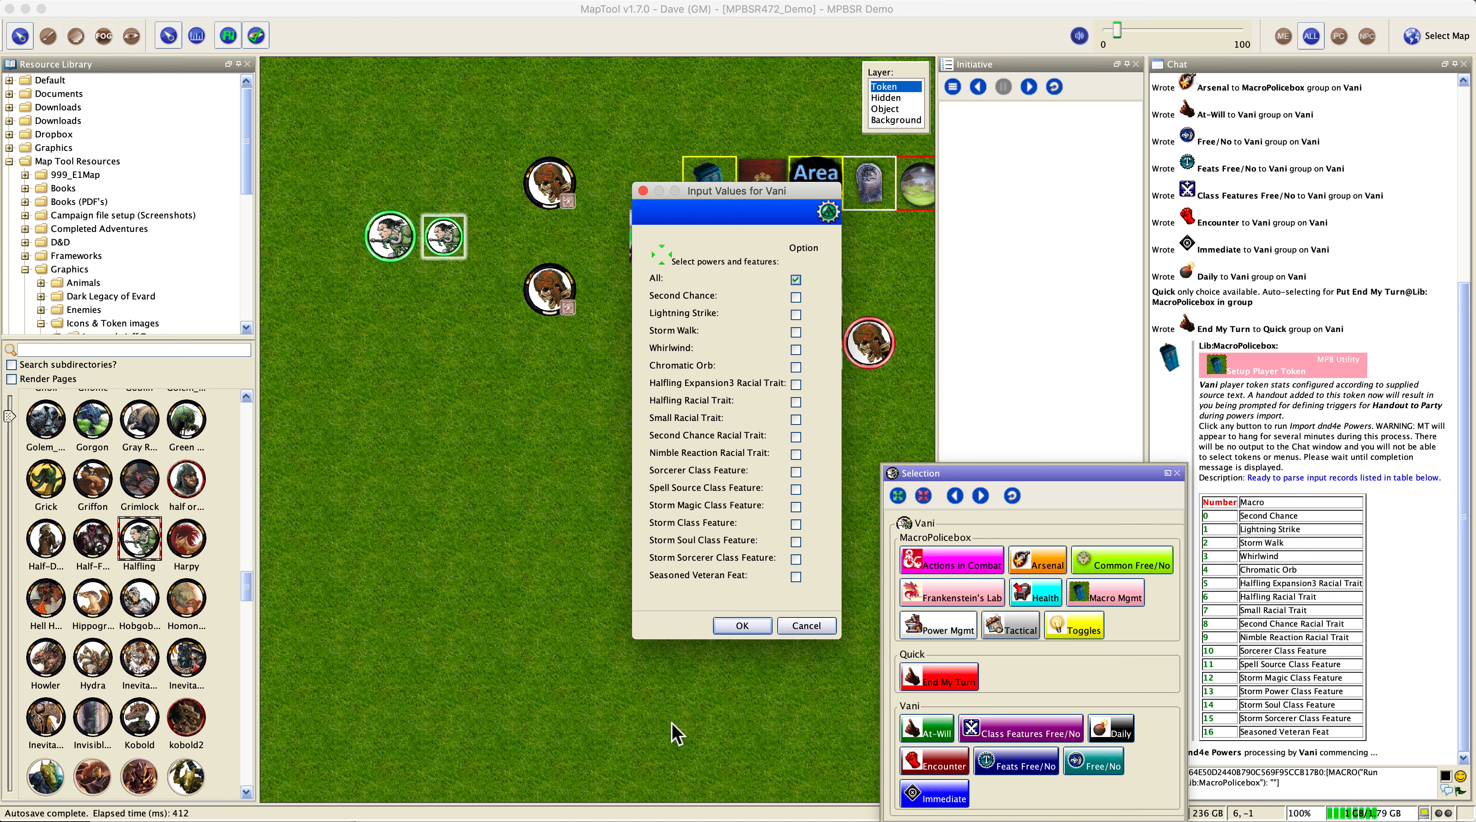
left_click(748, 627)
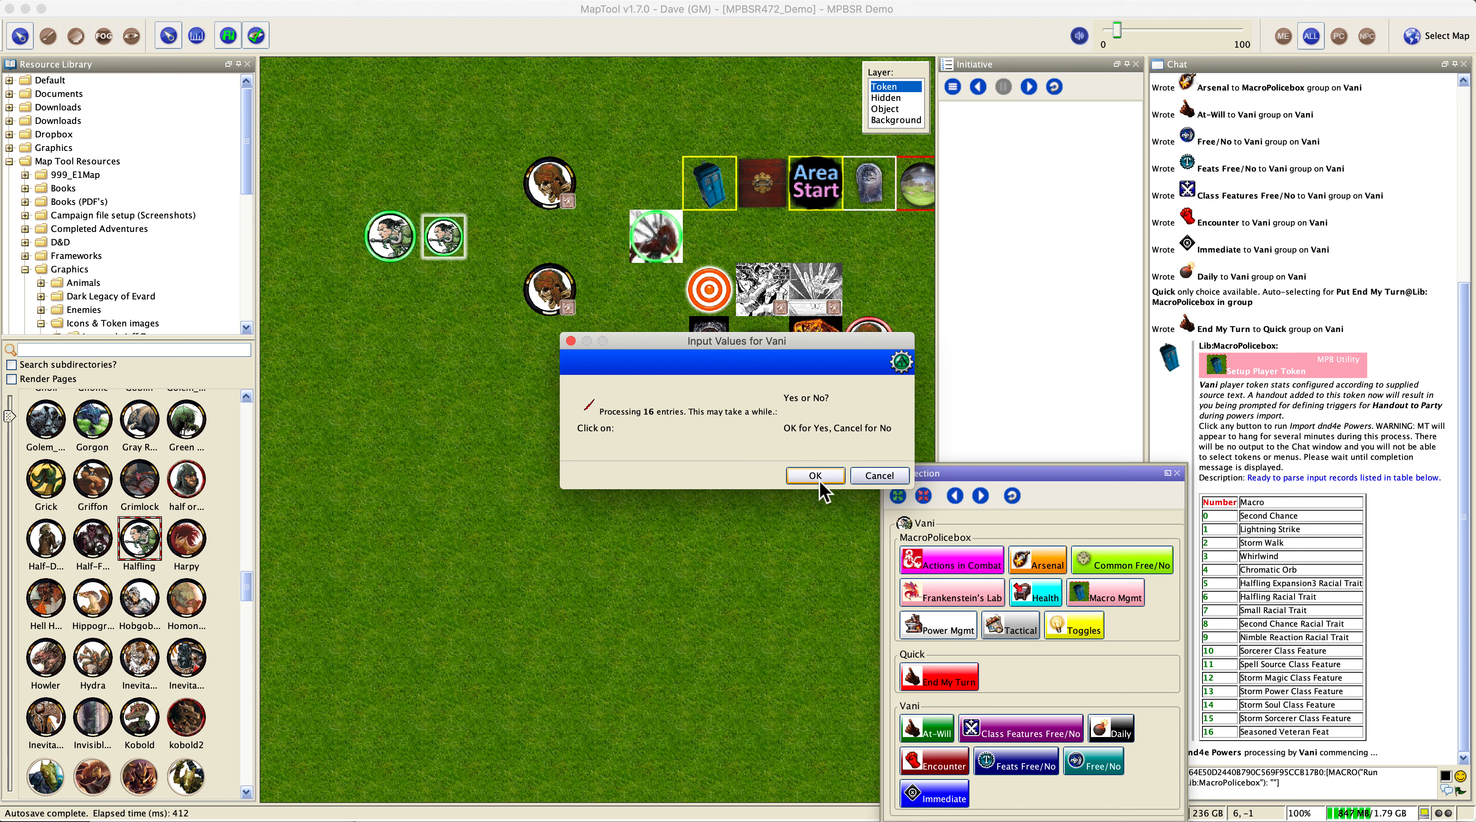
left_click(814, 475)
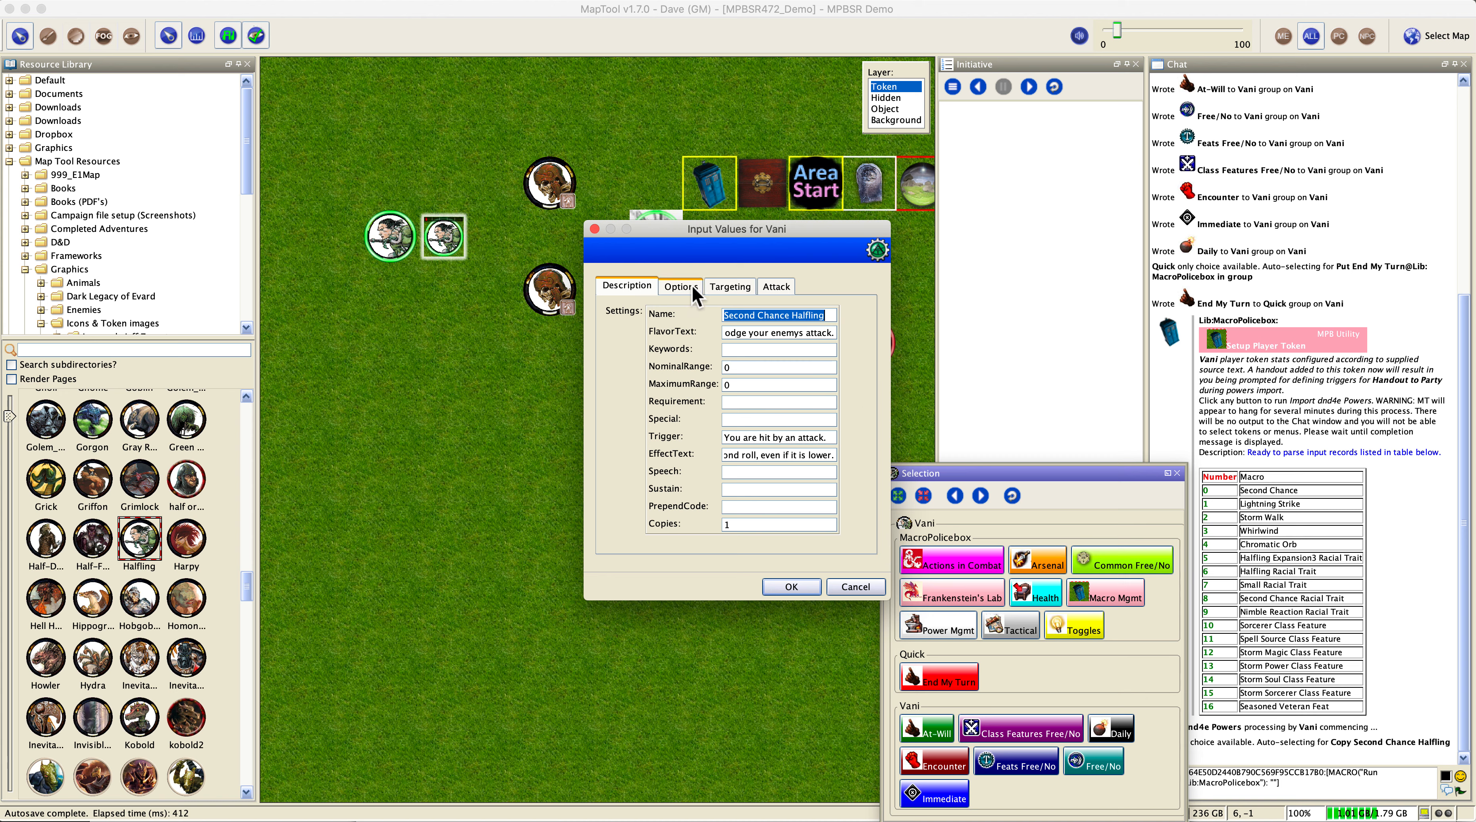
Review the Second Chance Halfling power's description, options, targeting and attack settings, and accept them as parsed
left_click(680, 291)
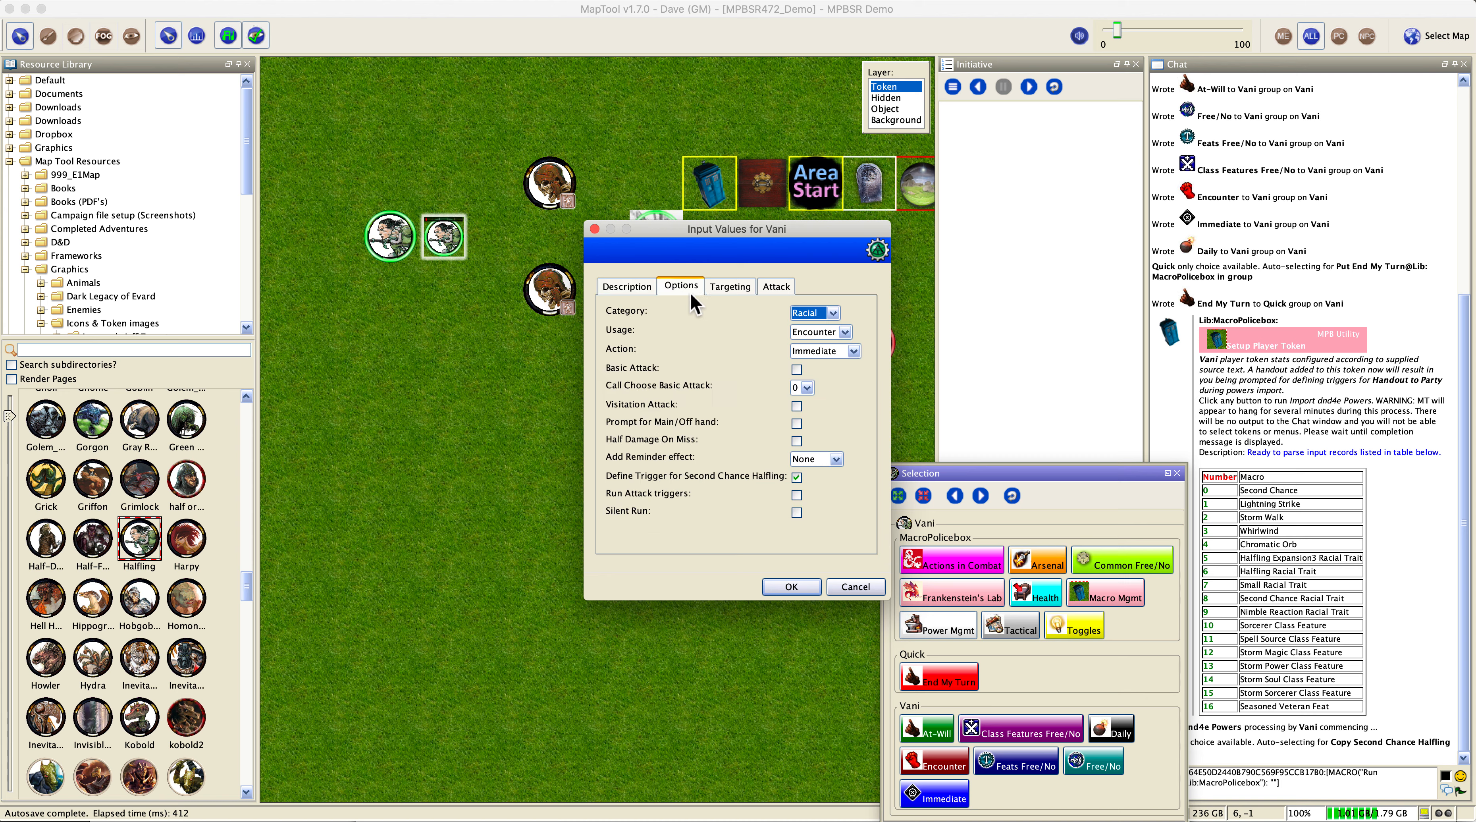
left_click(729, 289)
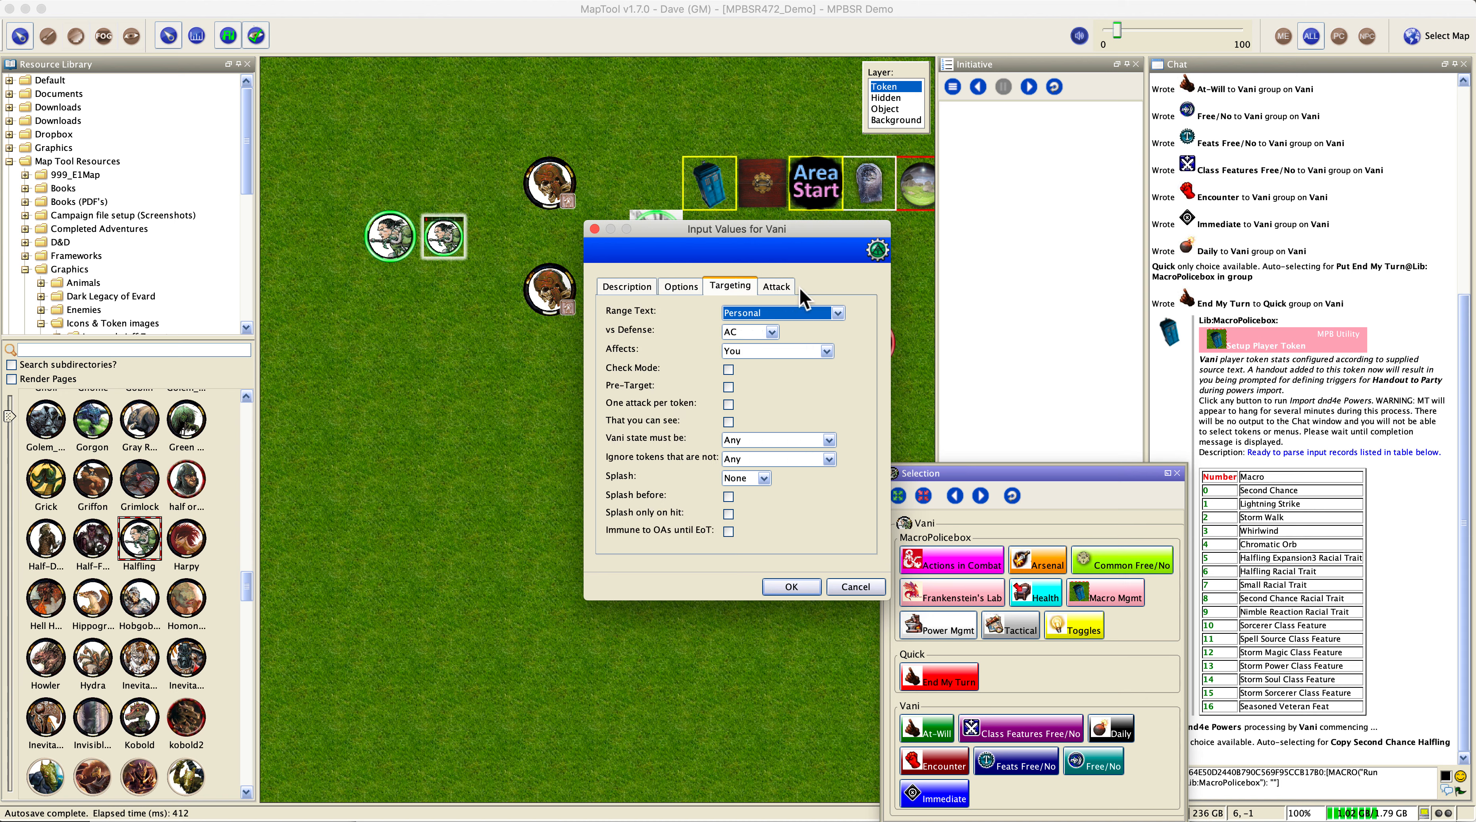
left_click(789, 290)
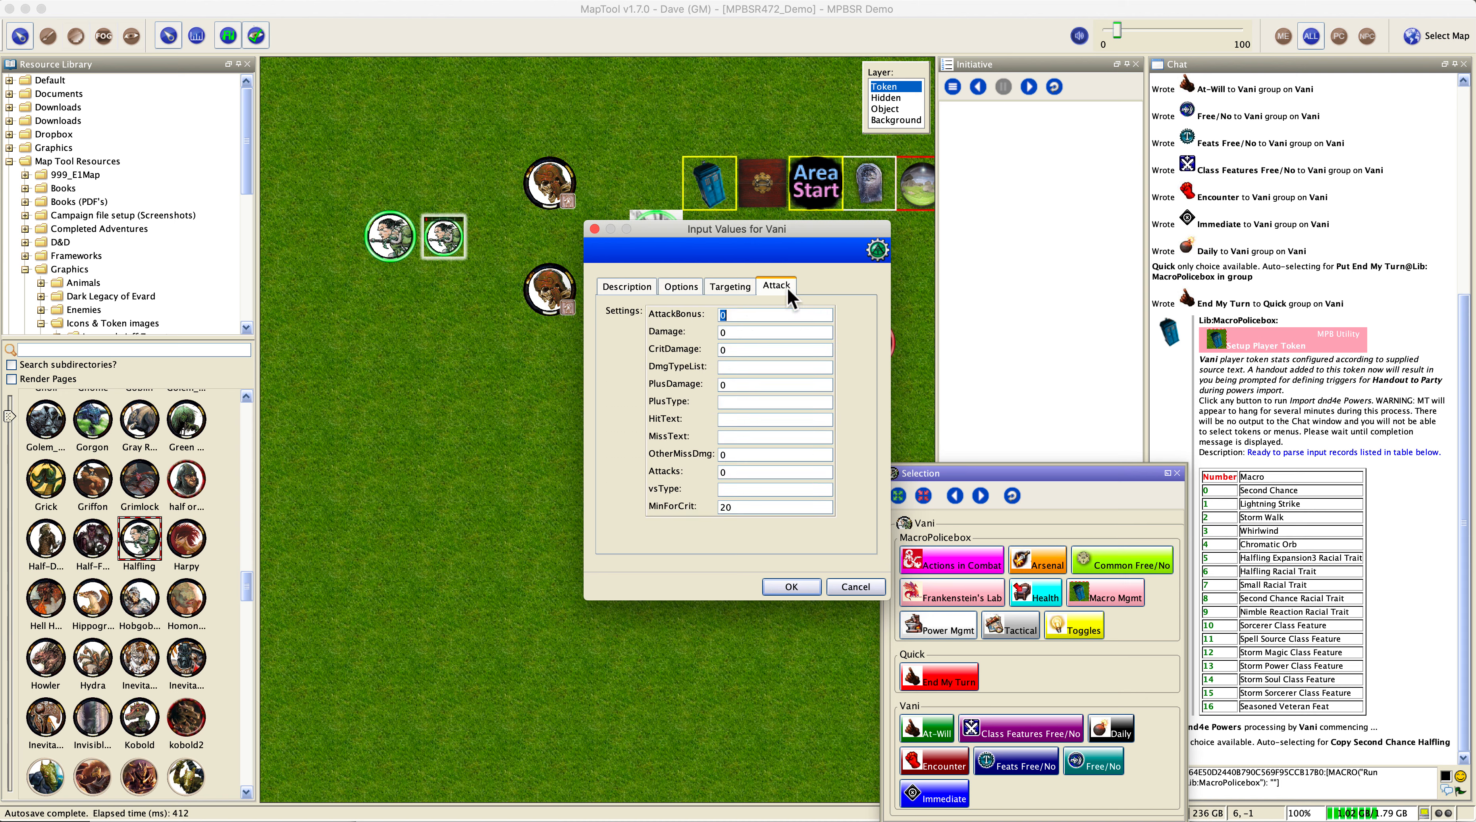
left_click(633, 288)
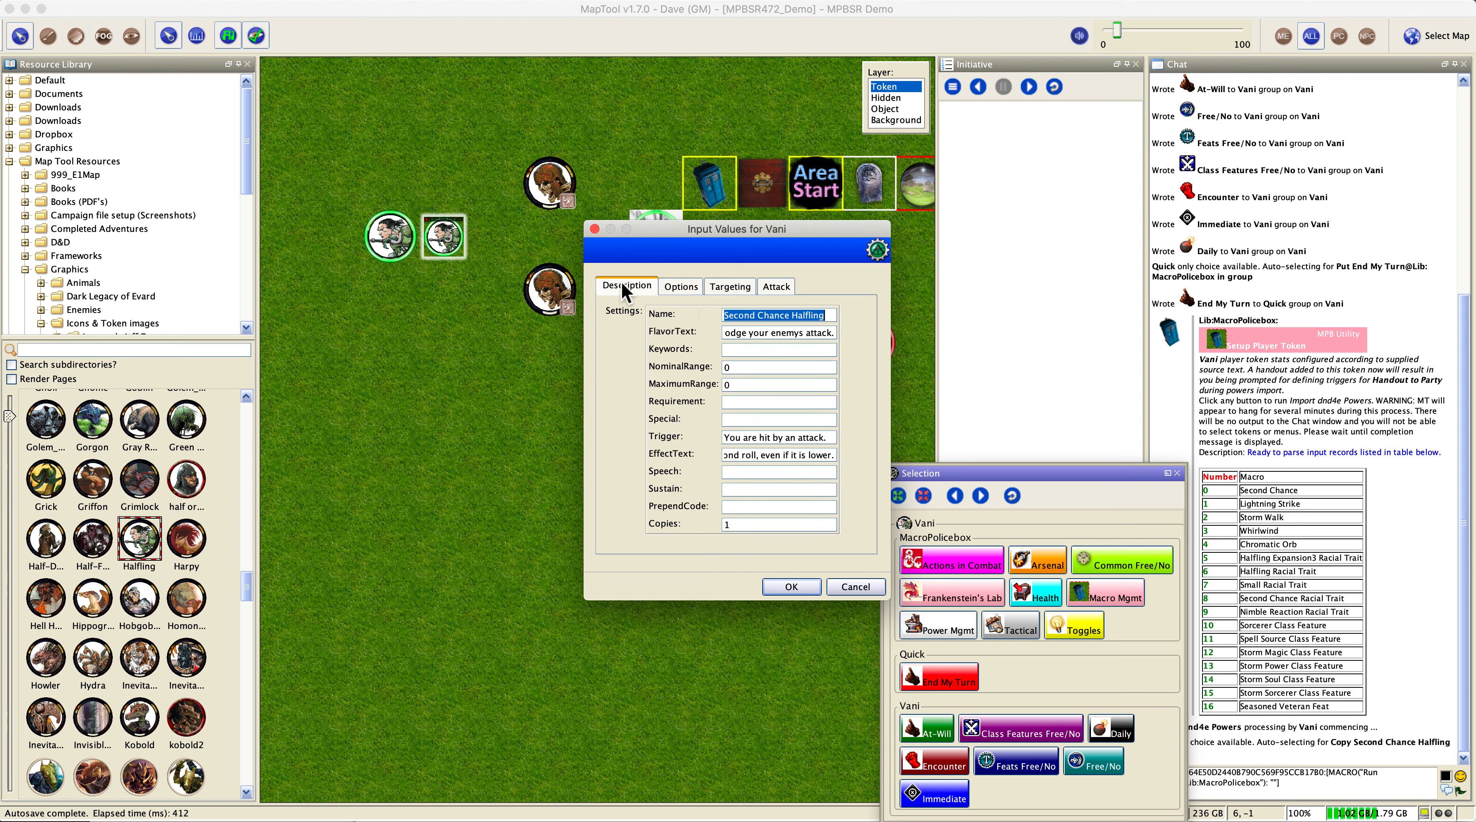
left_click(784, 593)
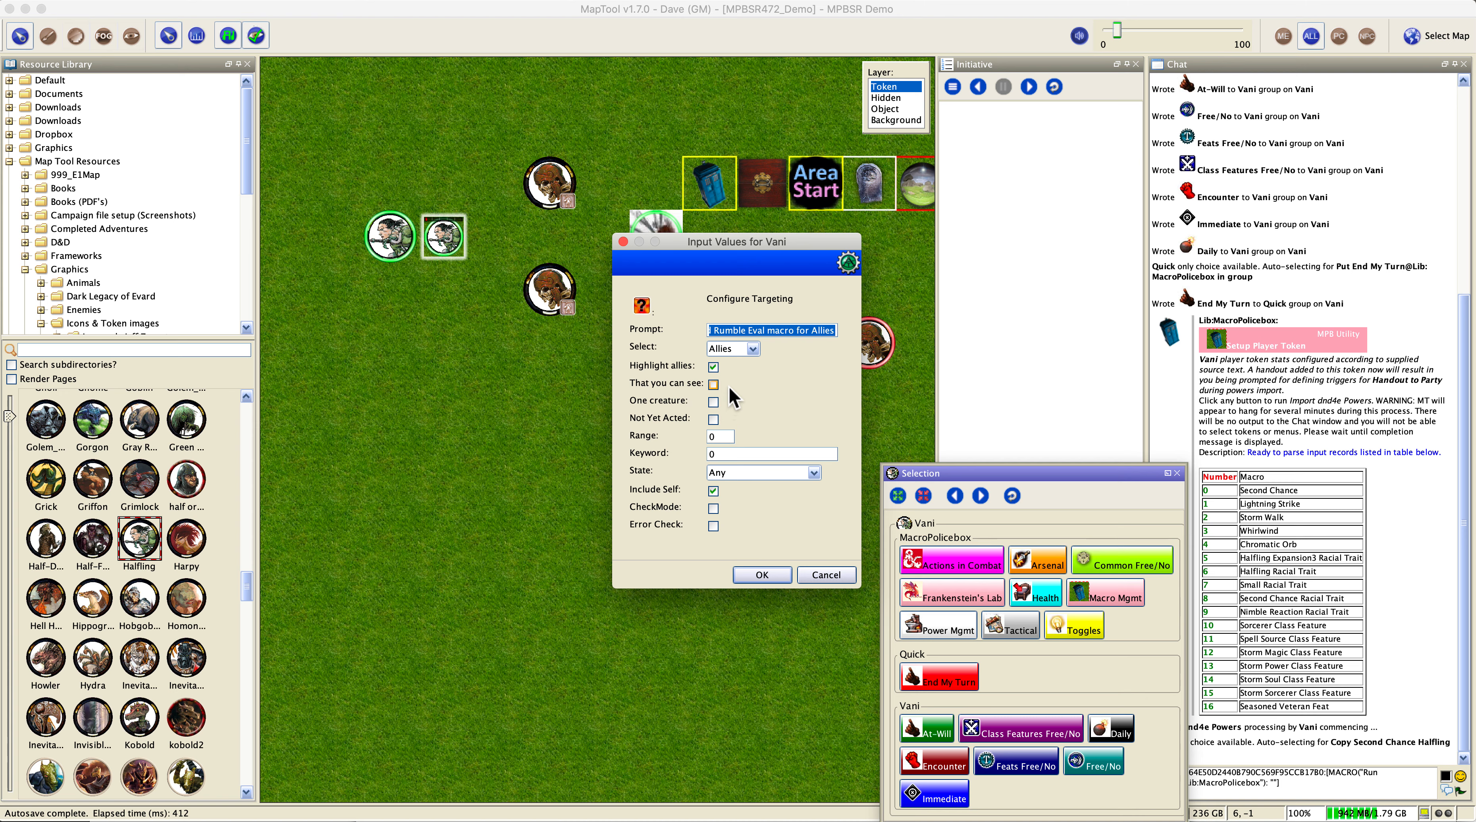
Accept the Rumble Eval targeting for Allies including self, and assign Vani as runner of Second Chance Halfling's hit and critical reactions
left_click_drag(738, 330, 799, 337)
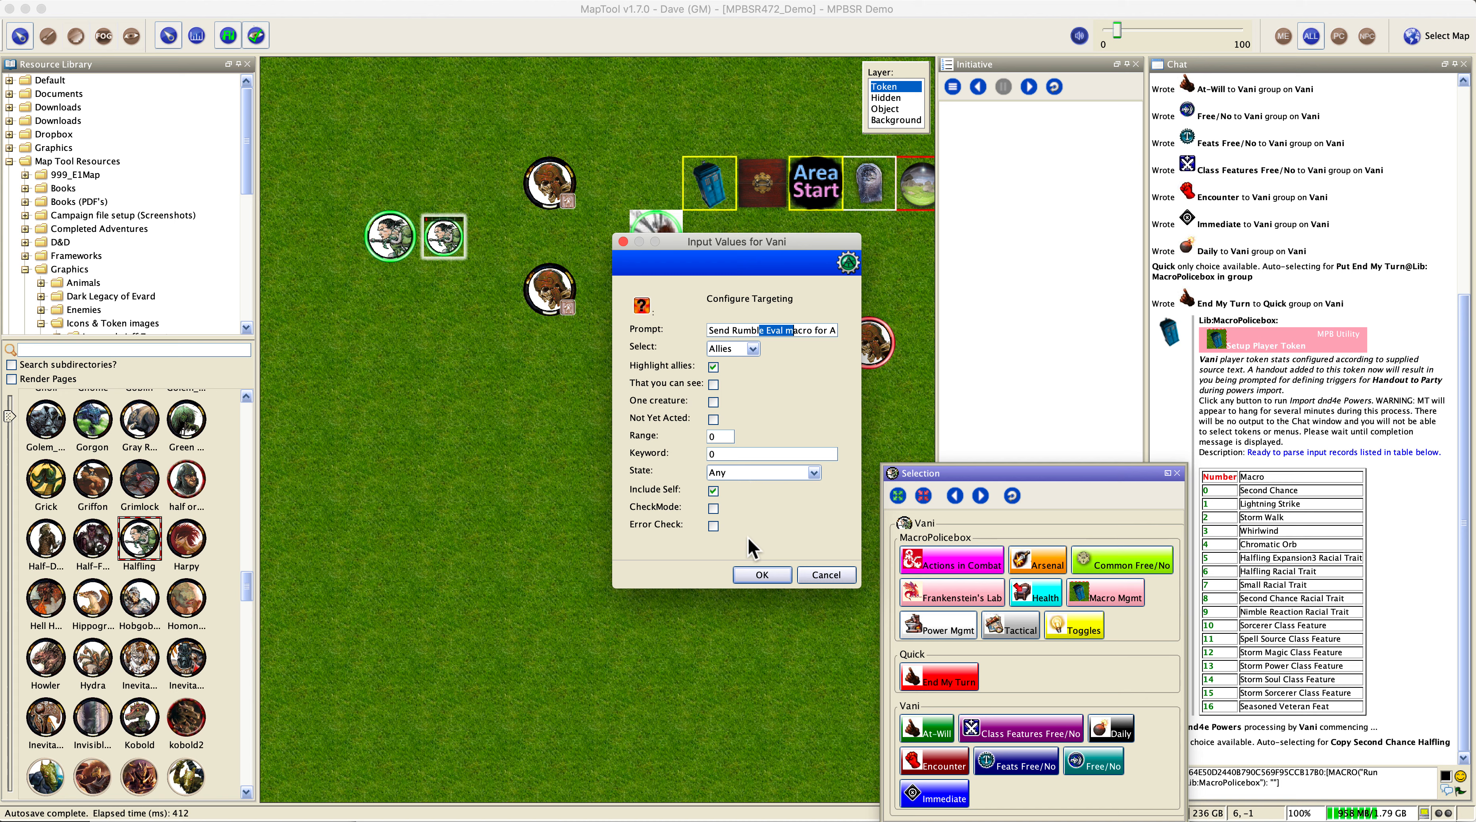
left_click(775, 577)
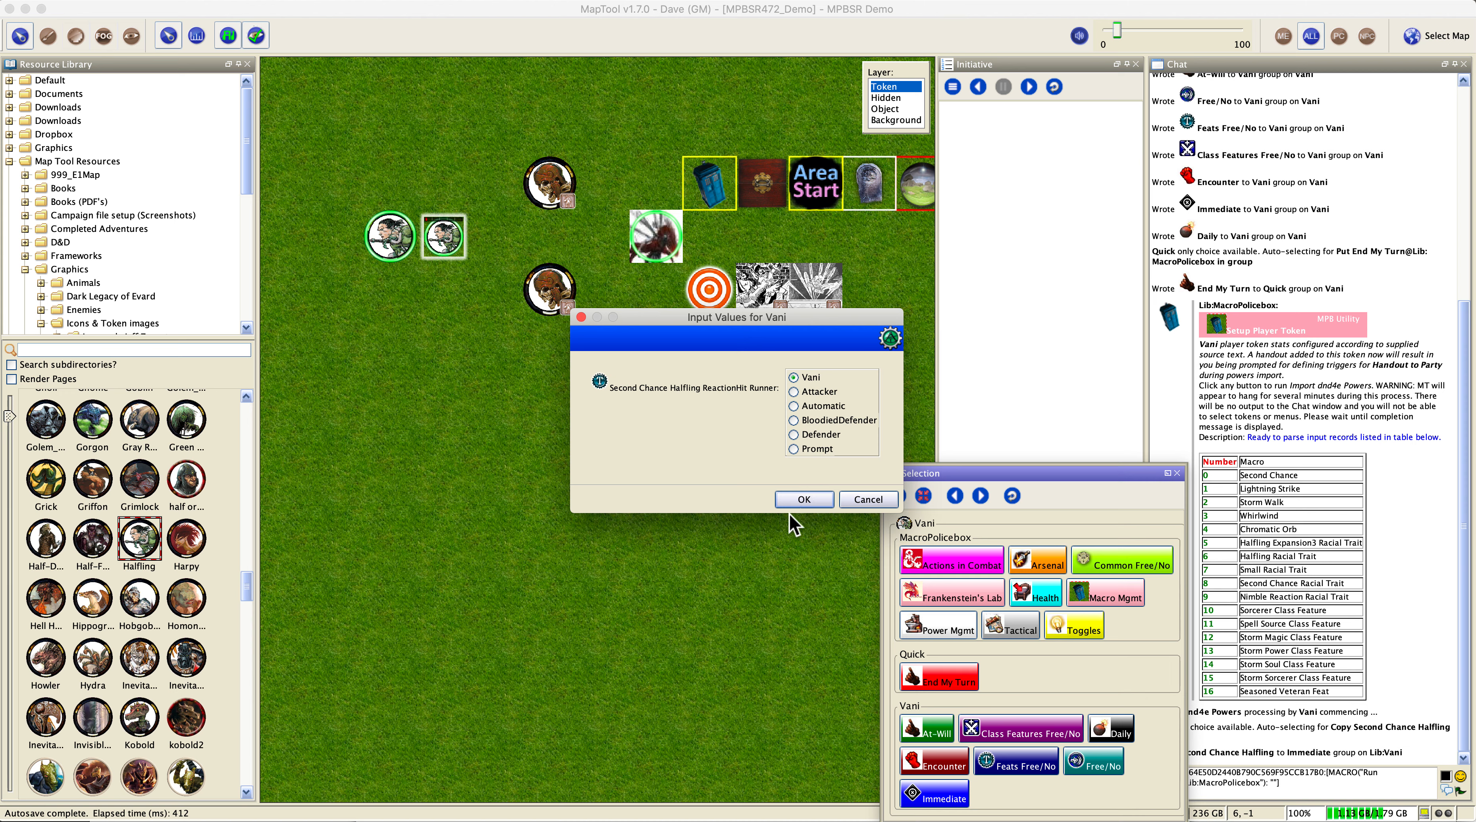
left_click(805, 498)
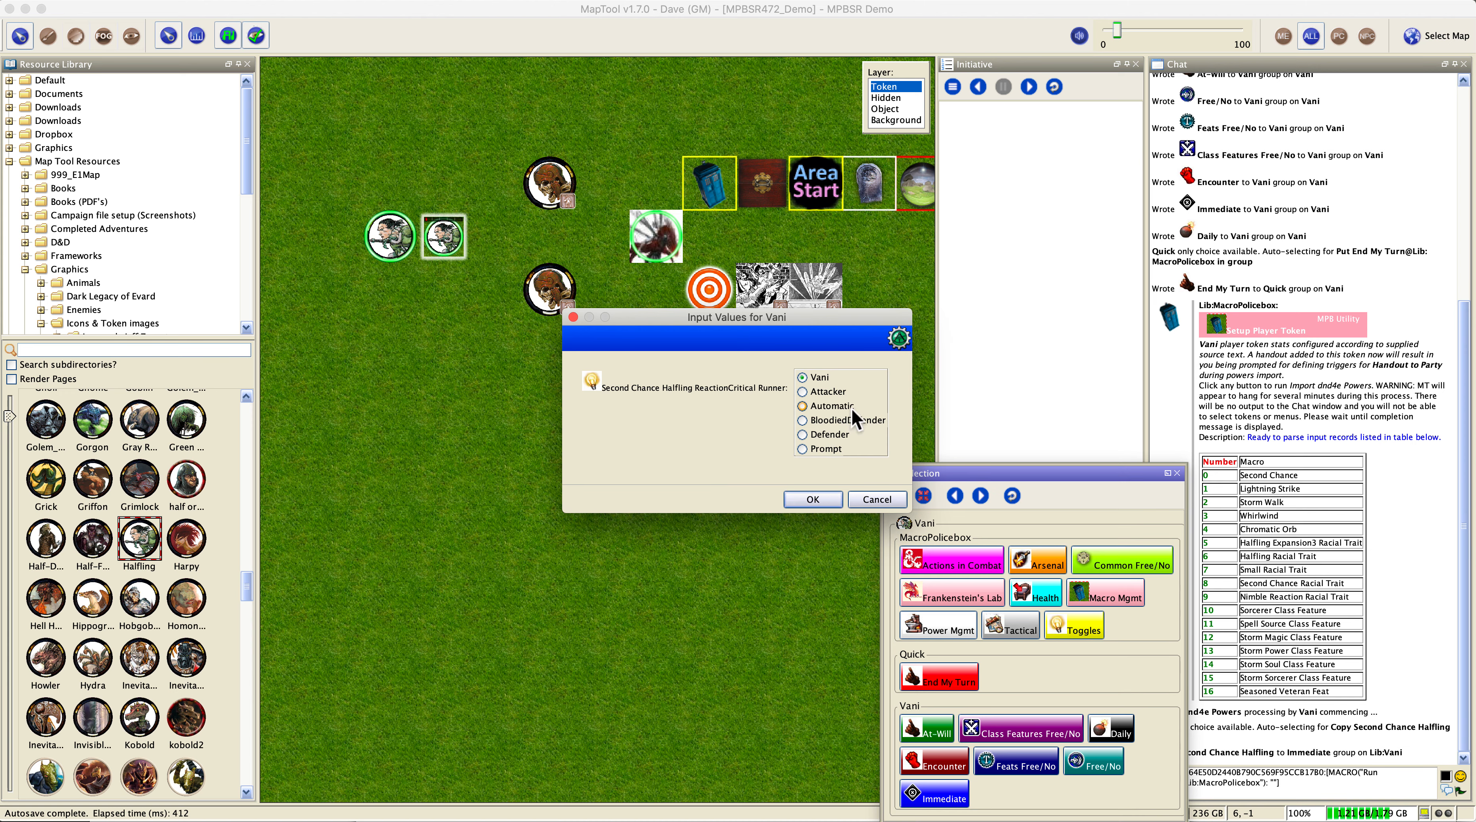
left_click(801, 498)
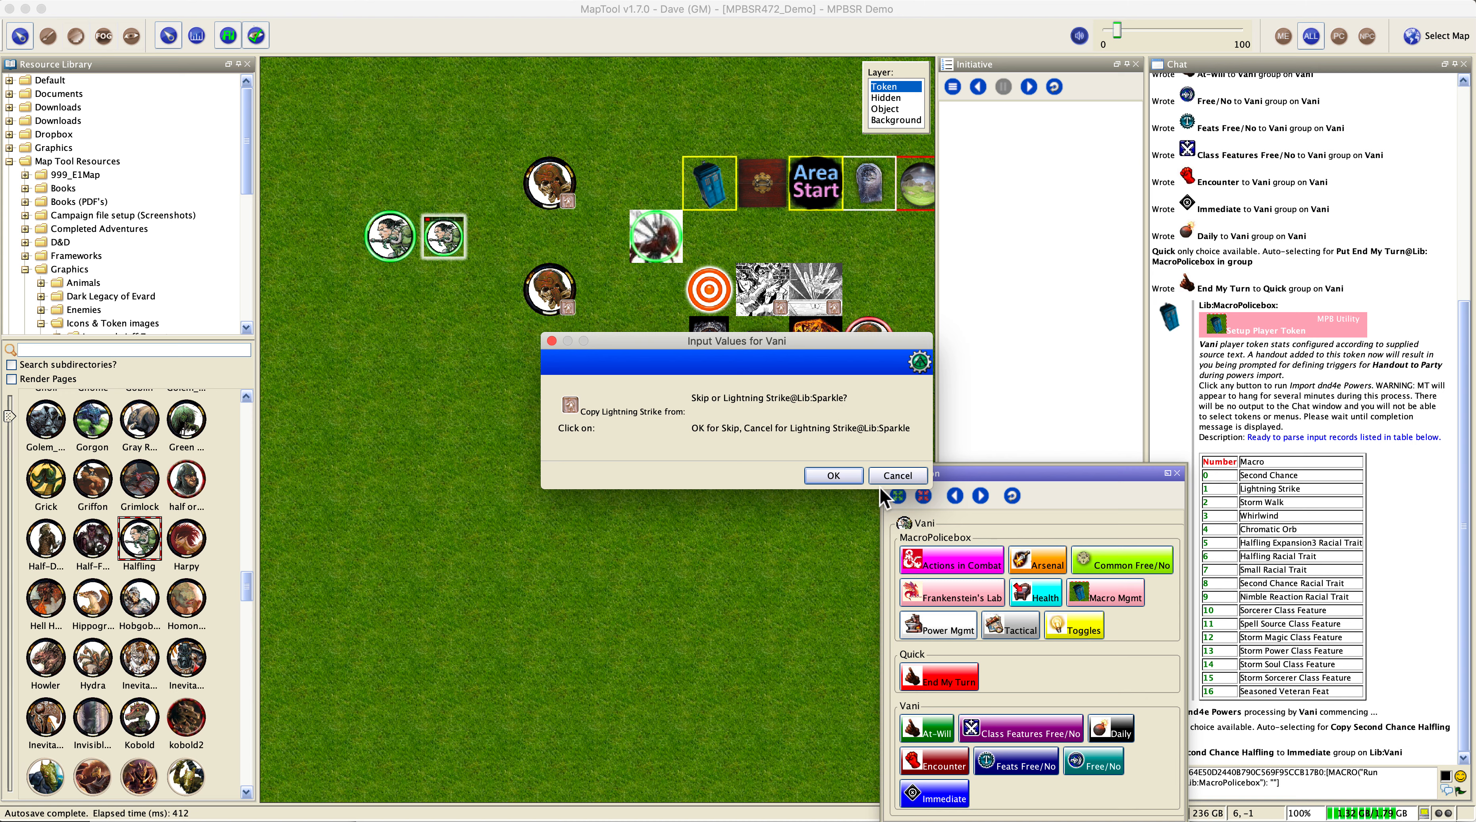
Copy Lightning Strike from Lib:Sparkle, and review Storm Walk's description, options, targeting and attack settings, accepting them as parsed
left_click(899, 476)
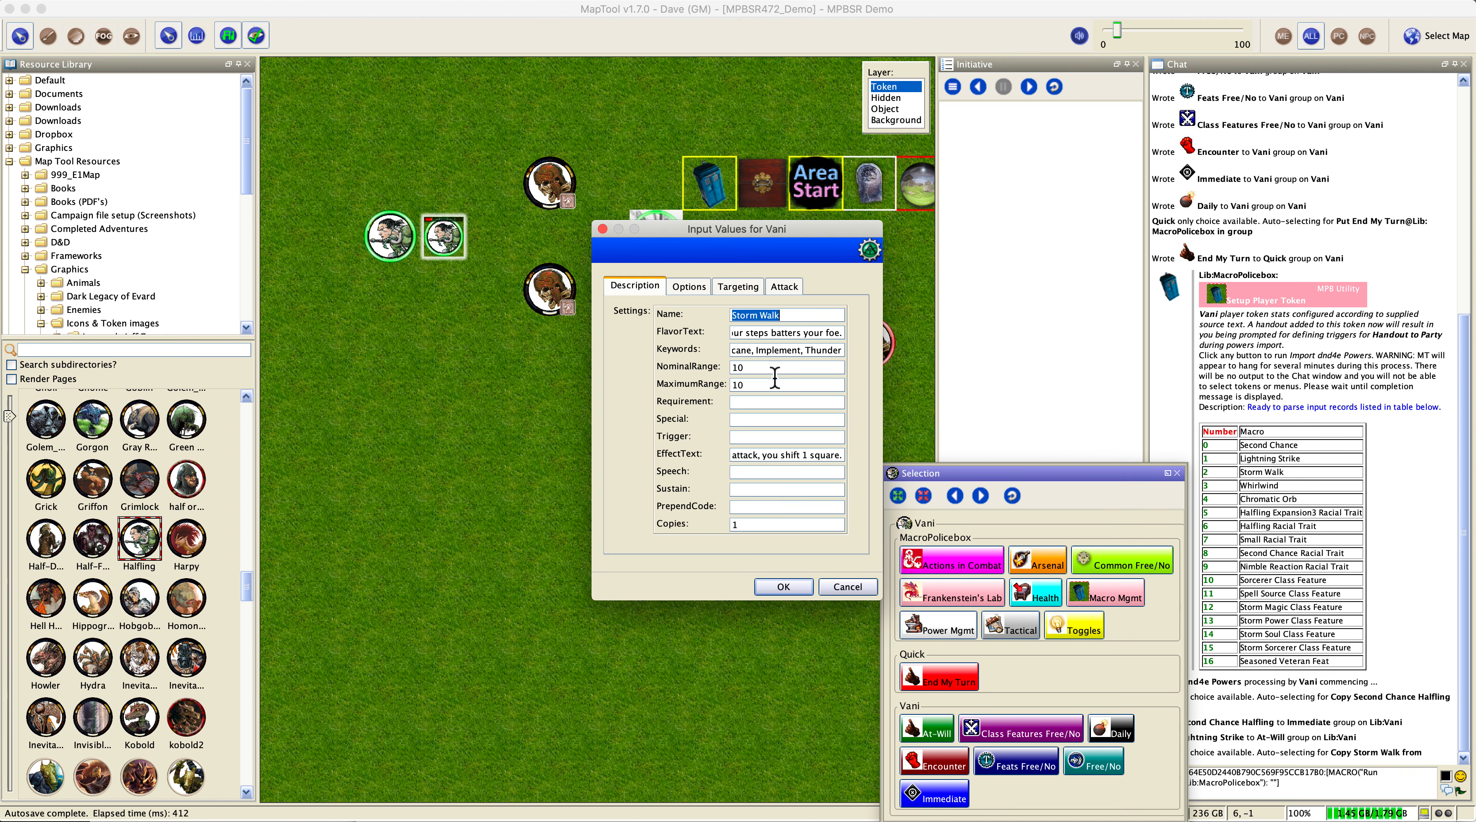
left_click(691, 286)
left_click(757, 286)
left_click(784, 286)
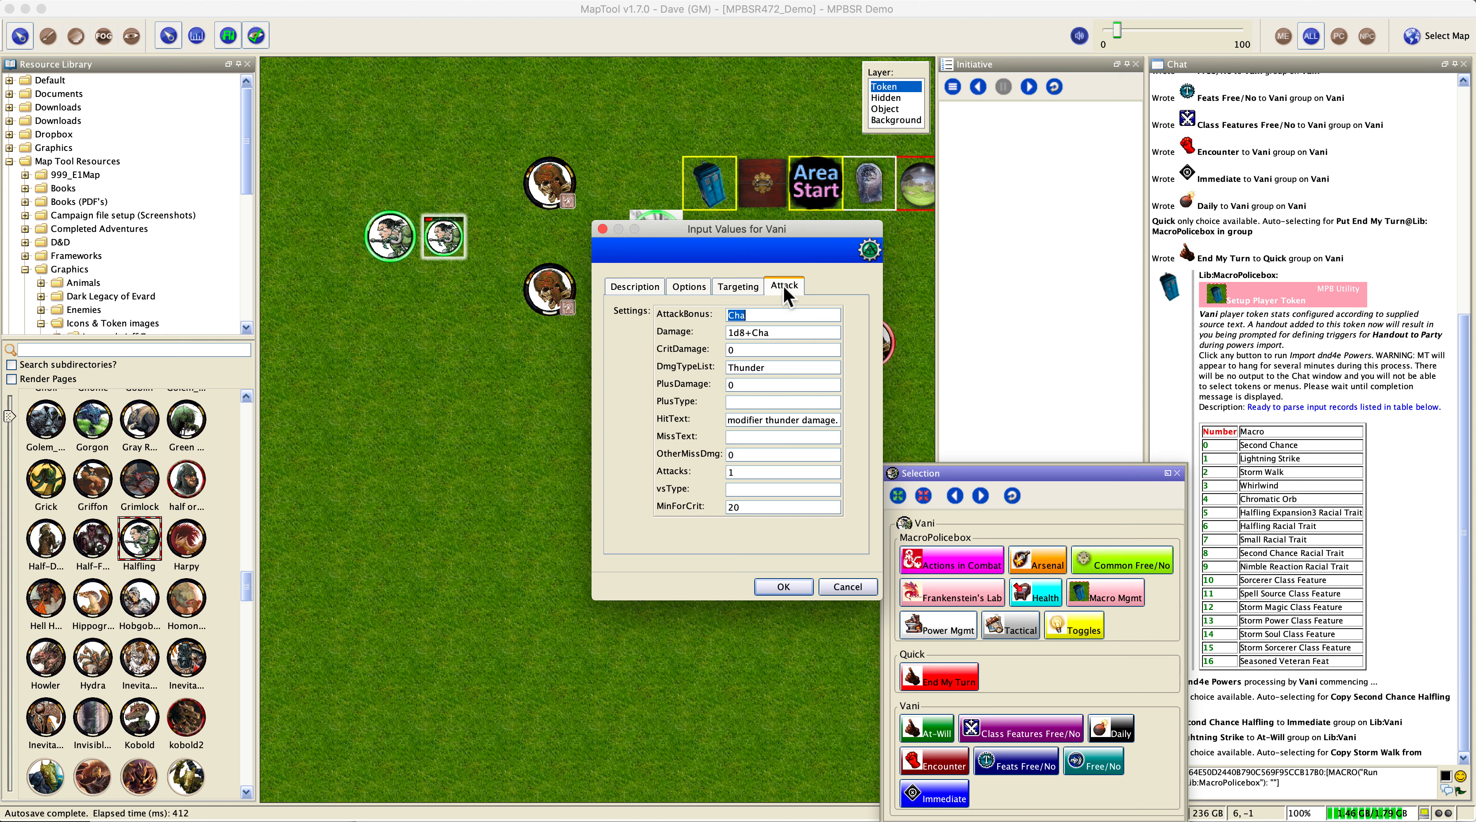
left_click(740, 286)
left_click(690, 286)
left_click(646, 286)
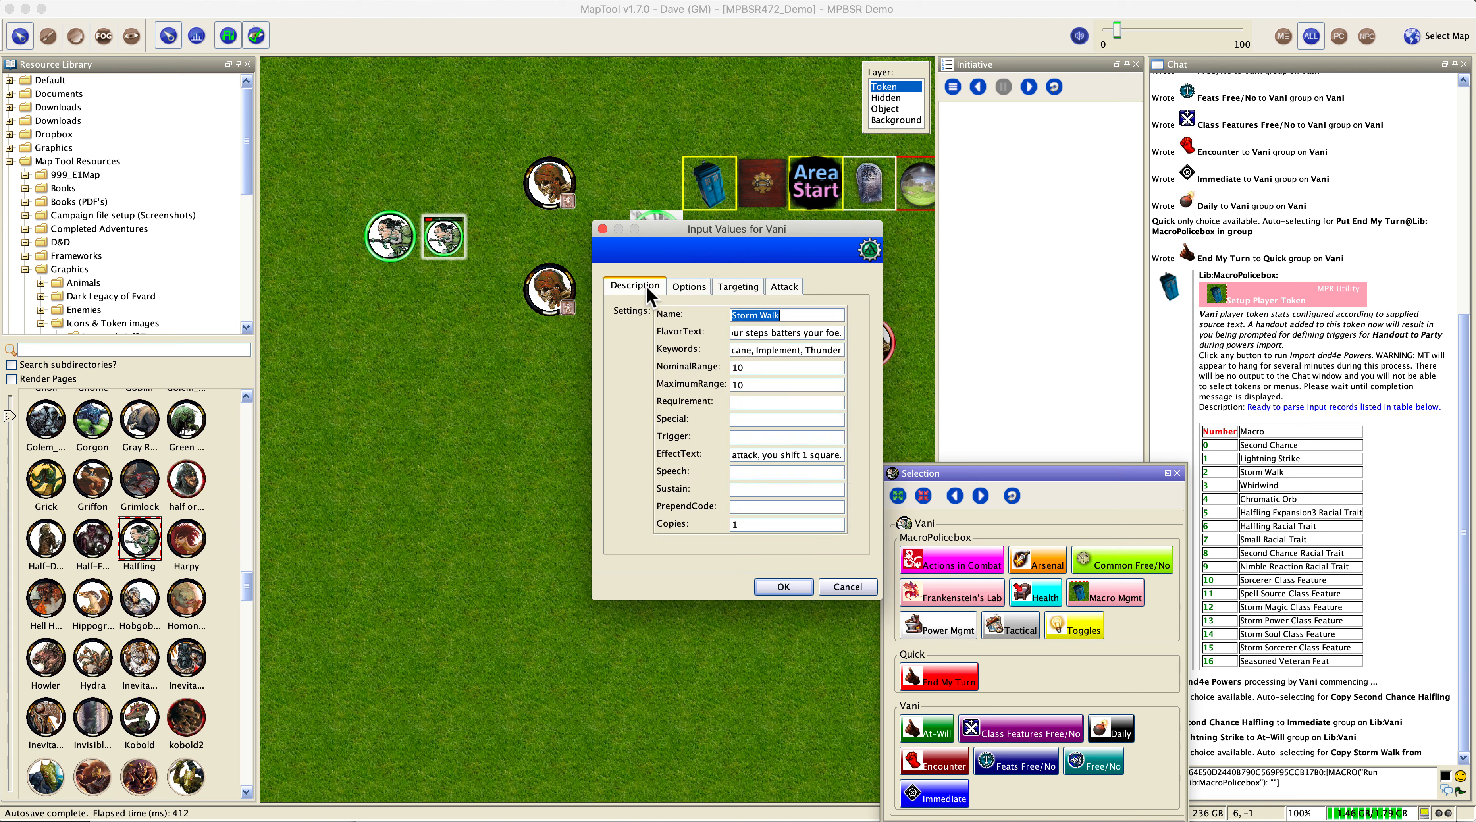
left_click(766, 587)
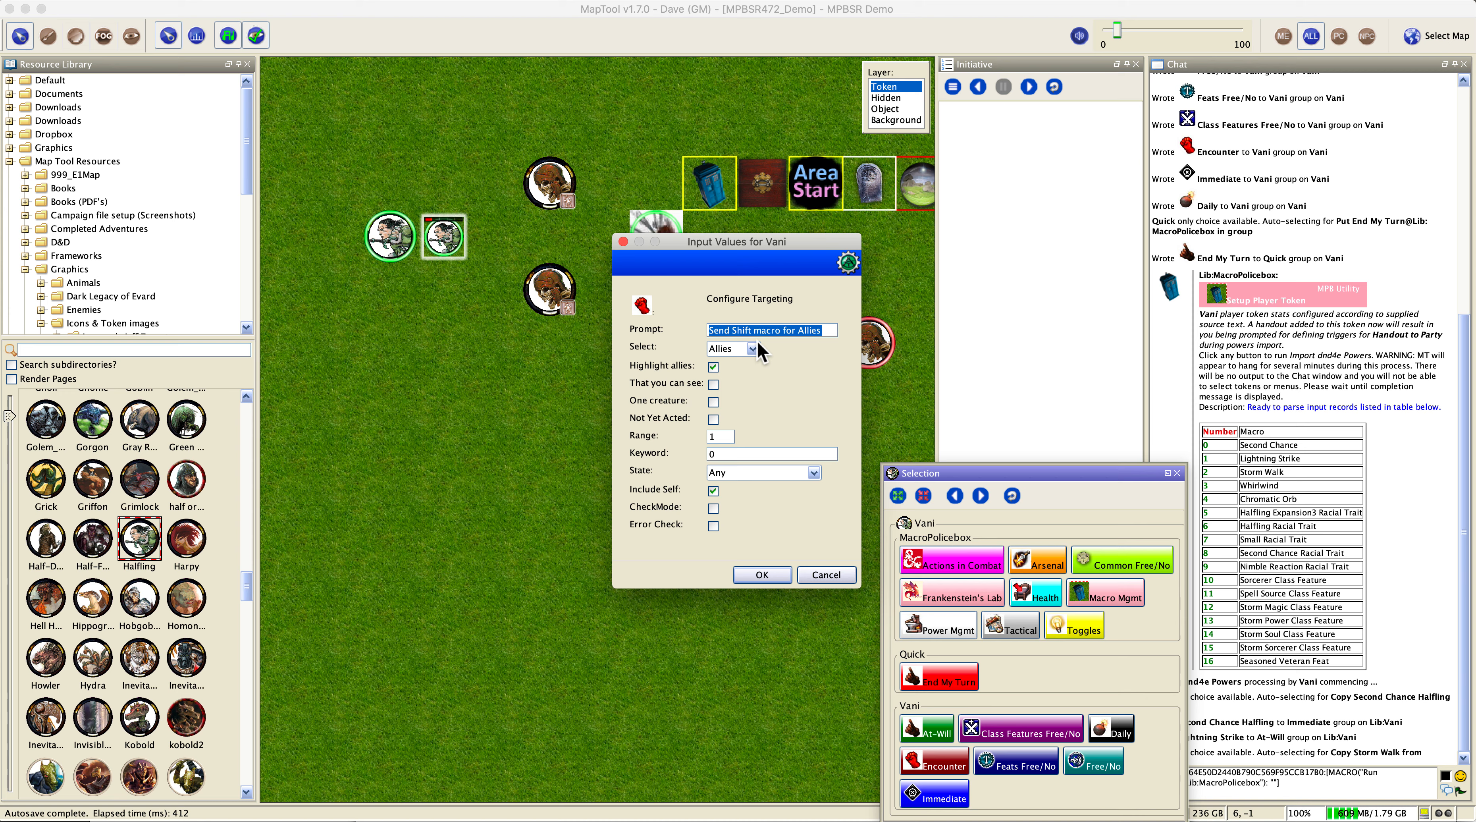
Set the range of Storm Walk's Shift macro targeting for Allies to 0, and copy Whirlwind-ABOS from Lib:Sparkle
left_click(724, 439)
type("0")
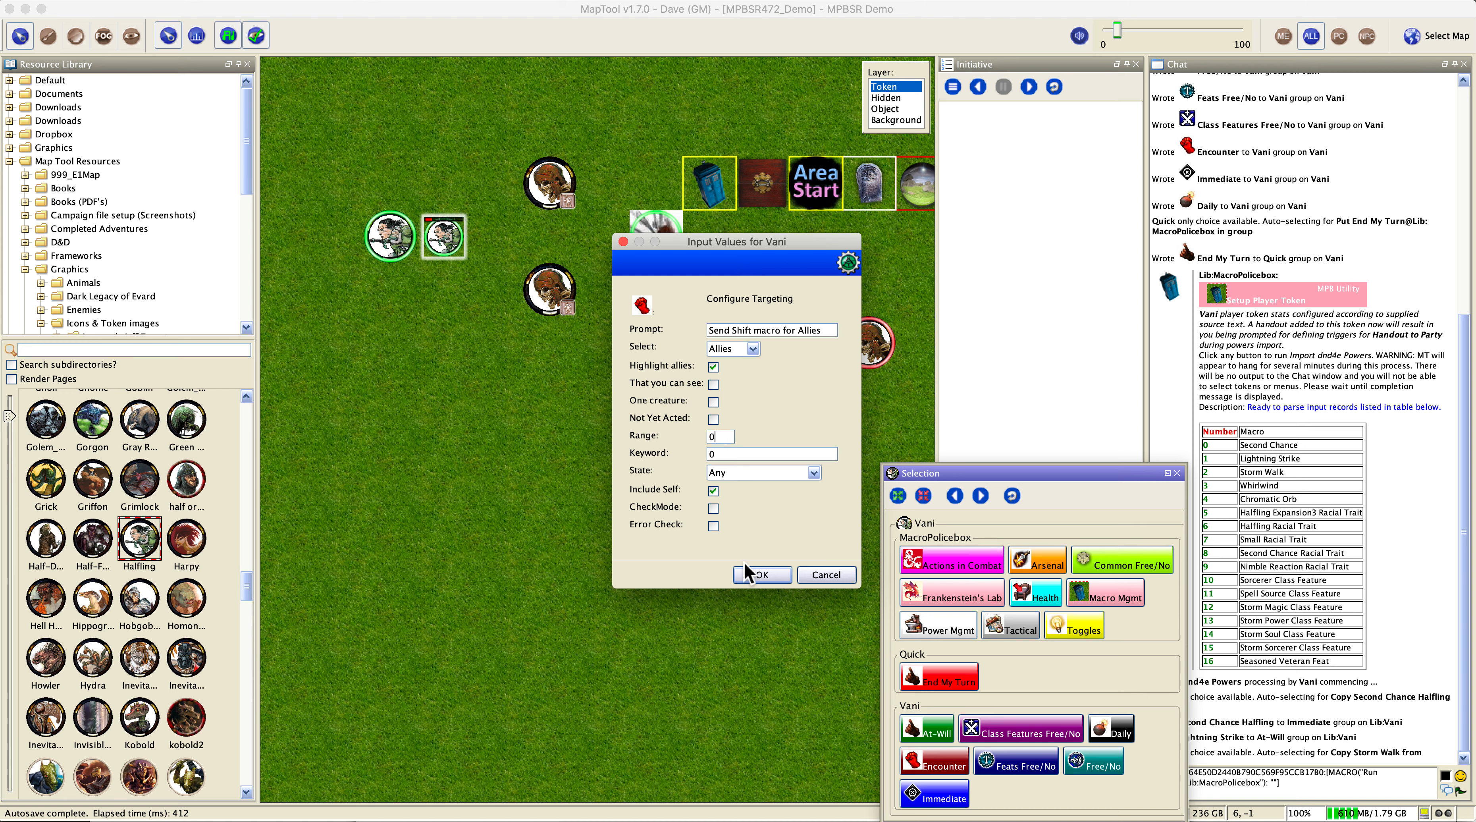
left_click(761, 574)
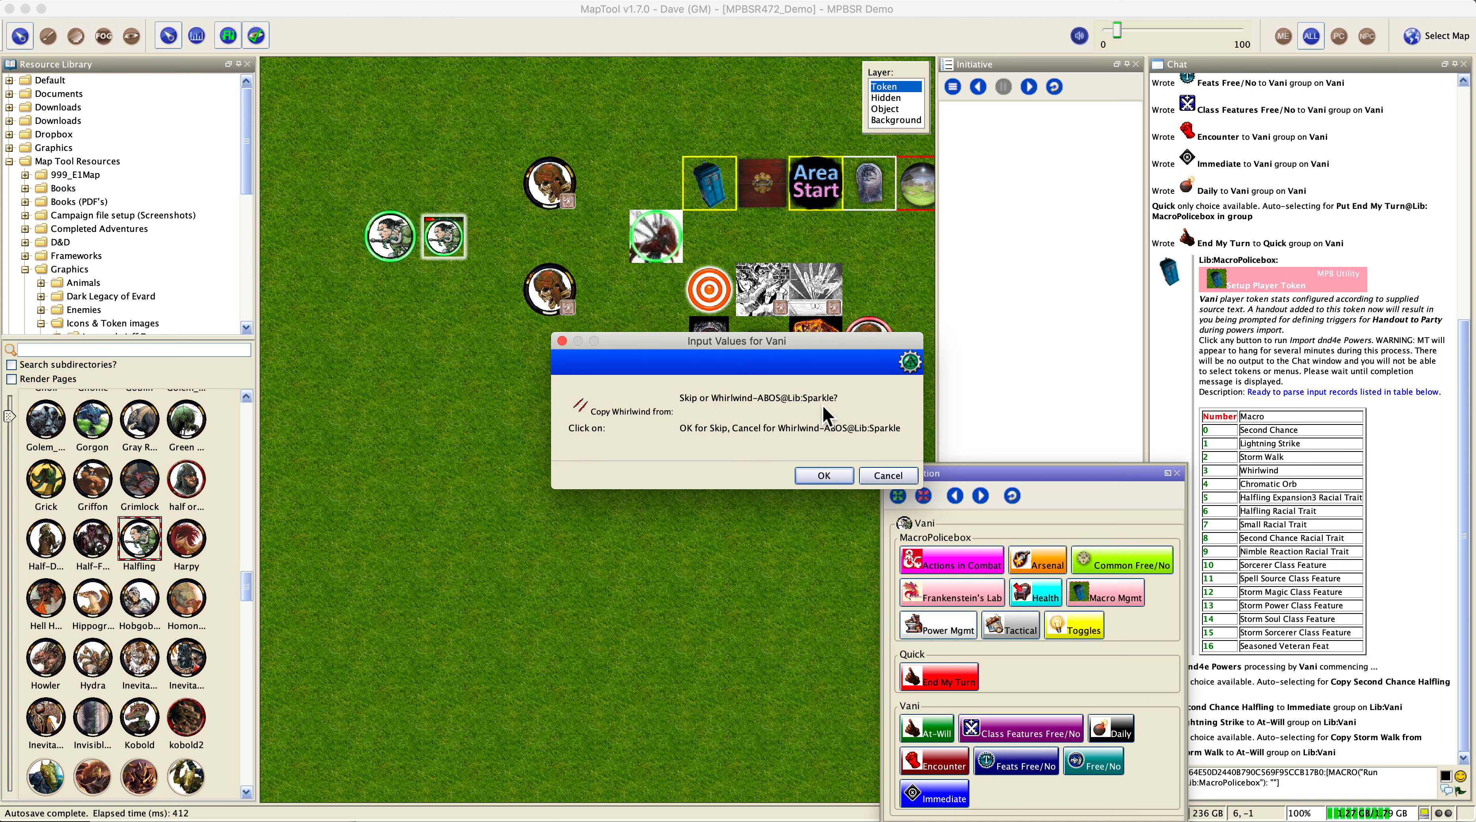
left_click(889, 476)
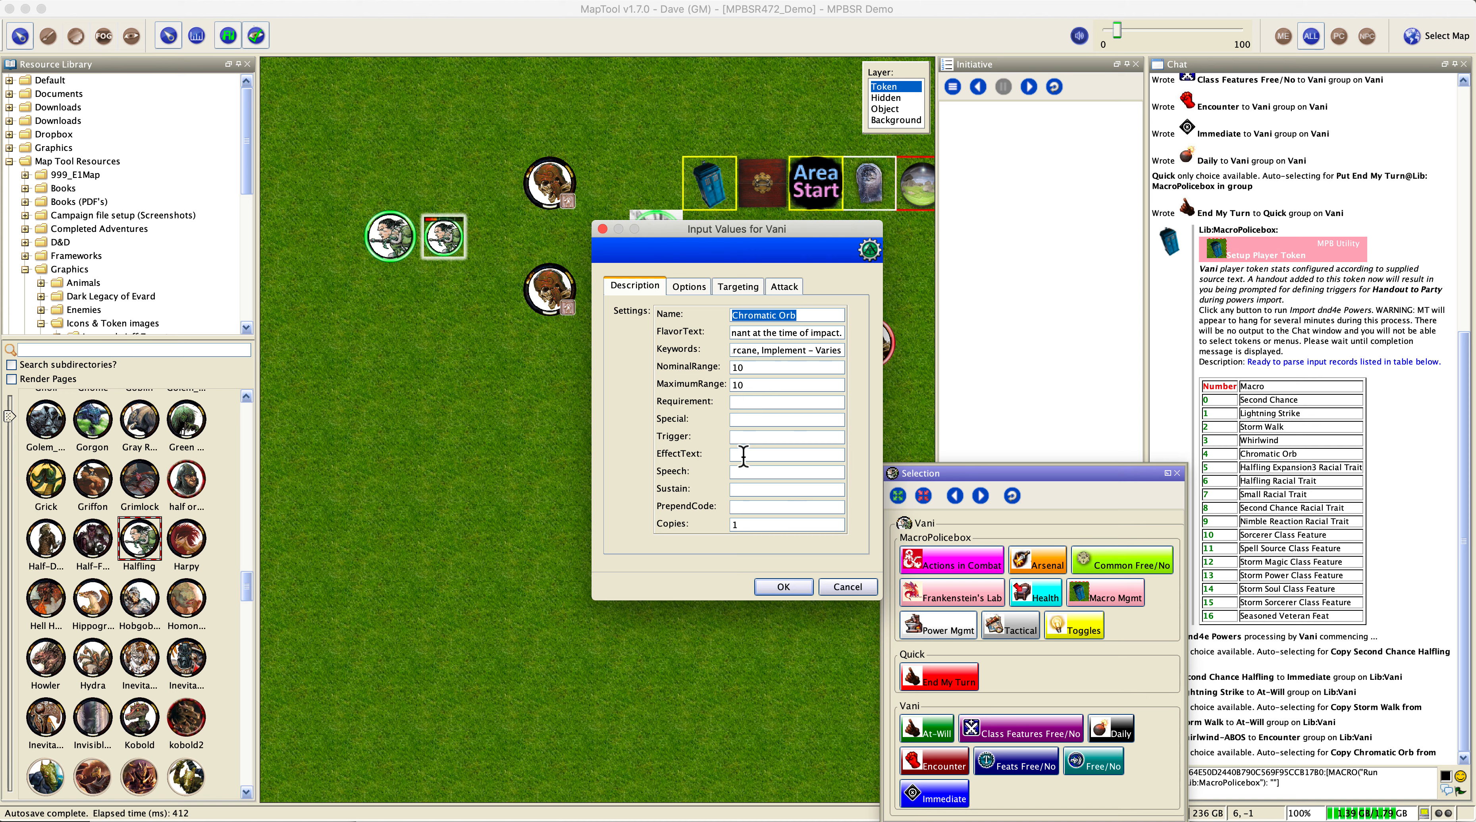
Review and accept Chromatic Orb's parsed settings, choosing Neither for implement "1" and 2 as the DefensePenalty modifier
left_click(692, 288)
left_click(745, 286)
left_click(789, 287)
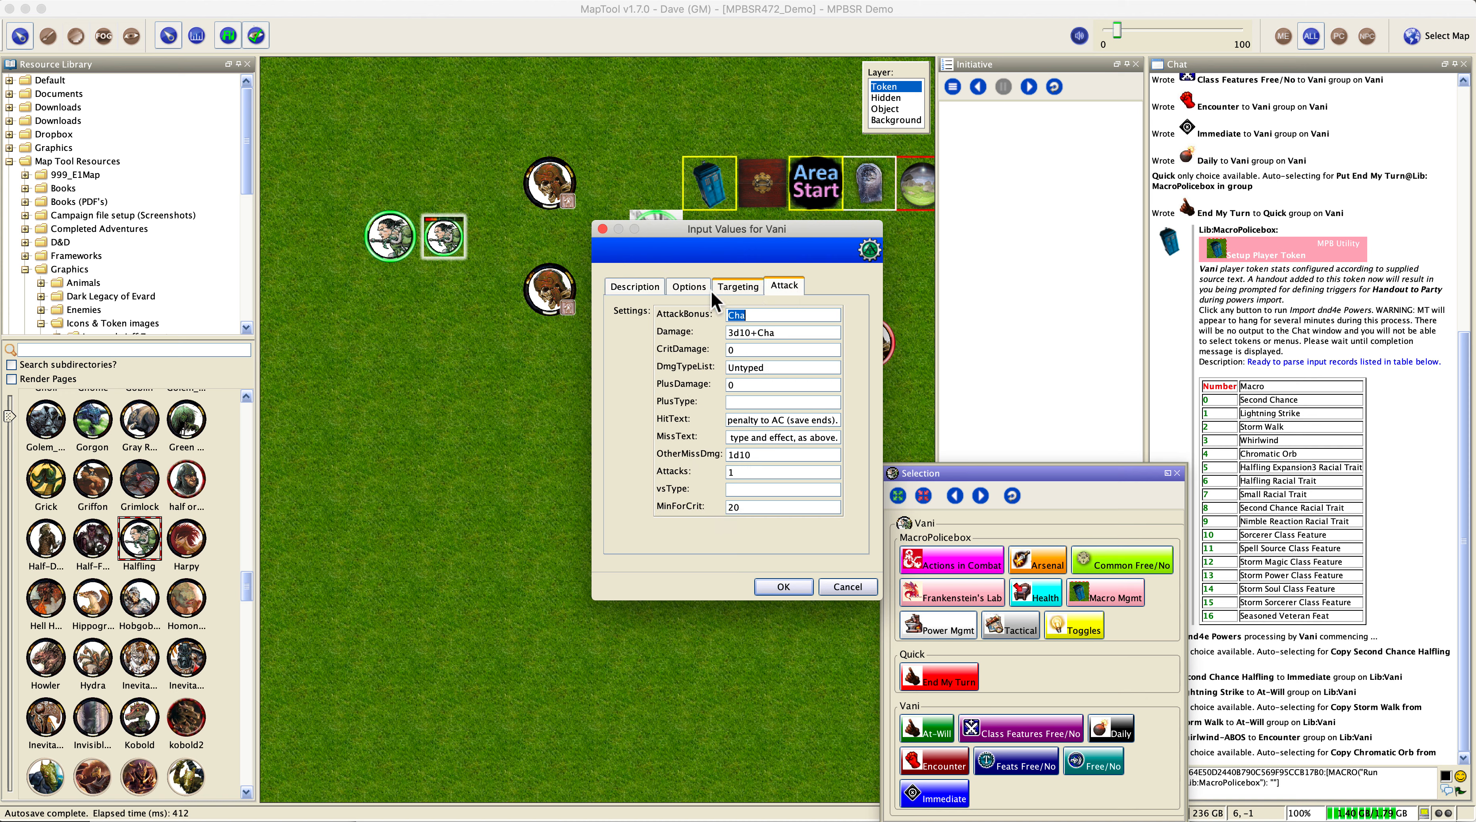
left_click(656, 289)
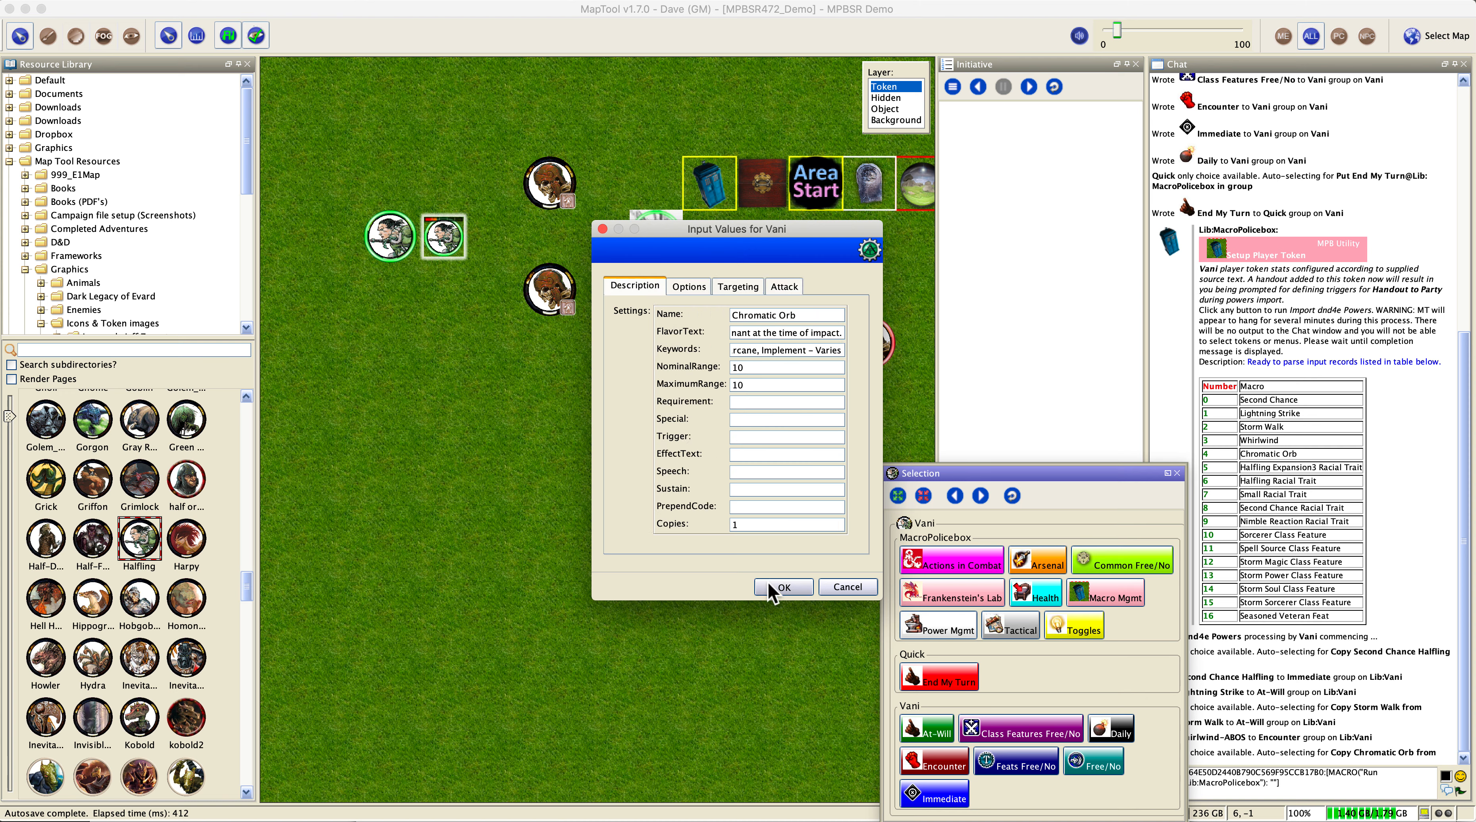
left_click(783, 587)
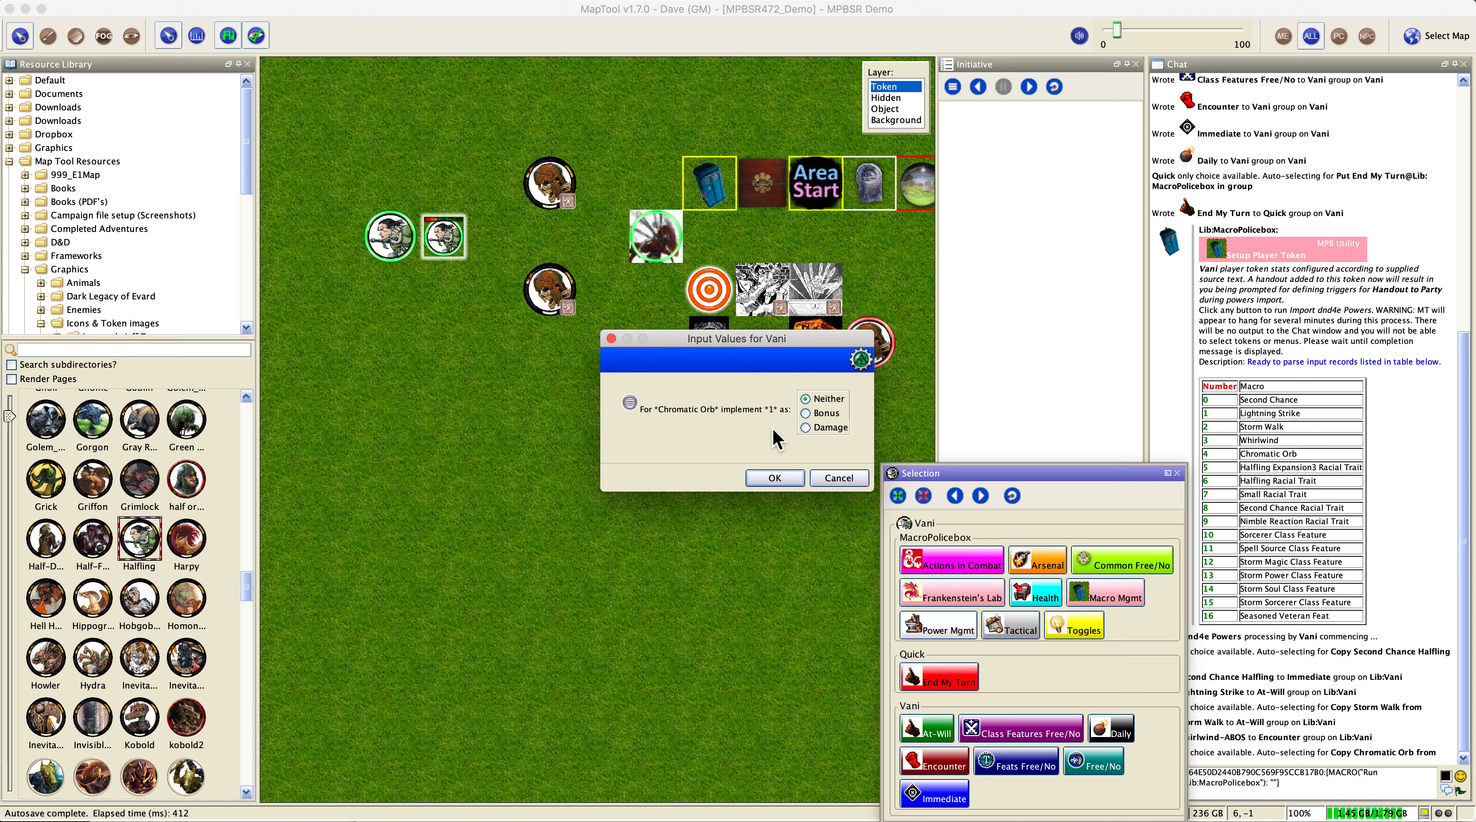
left_click(773, 478)
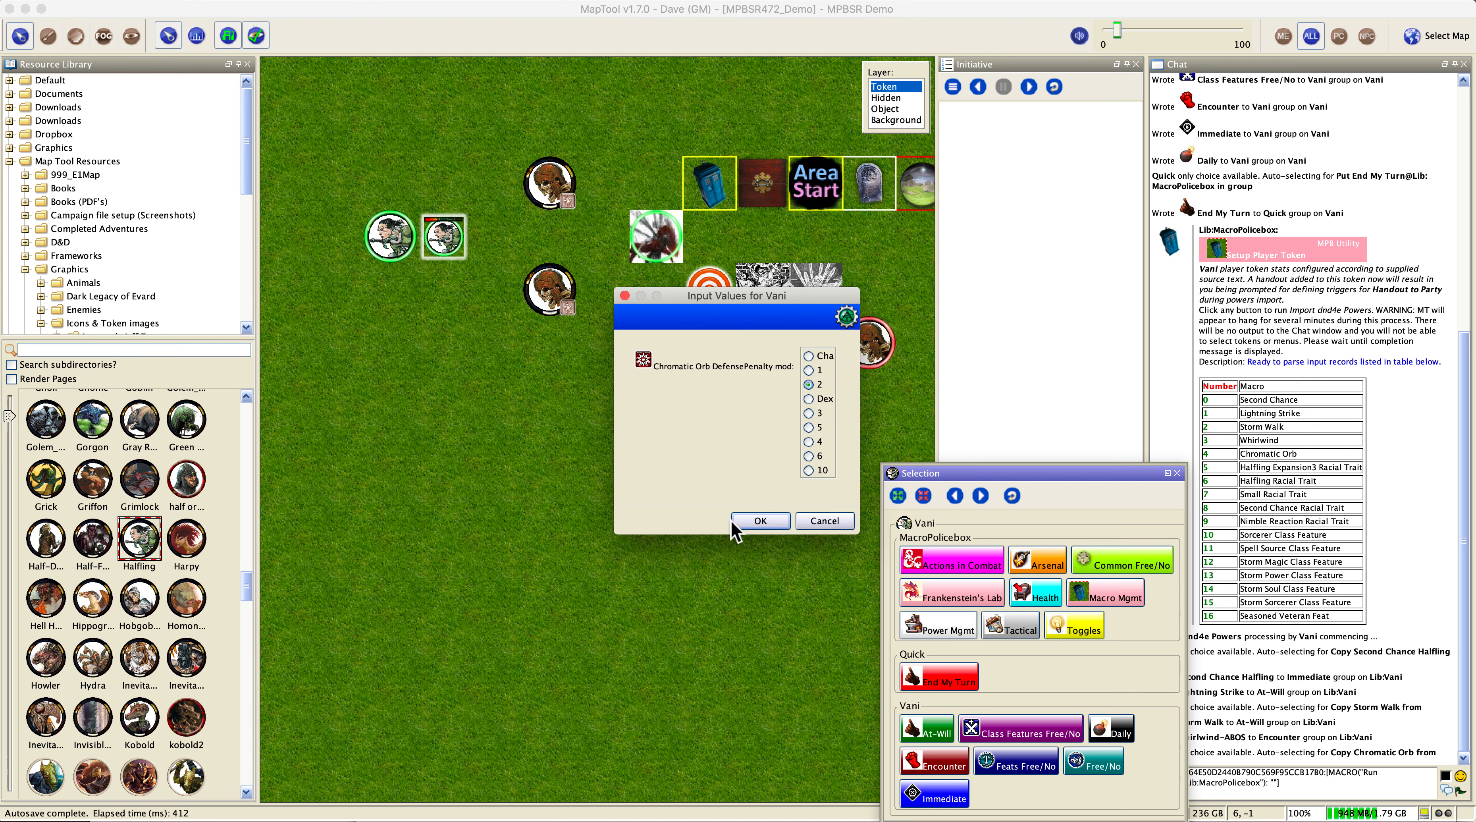
left_click(757, 521)
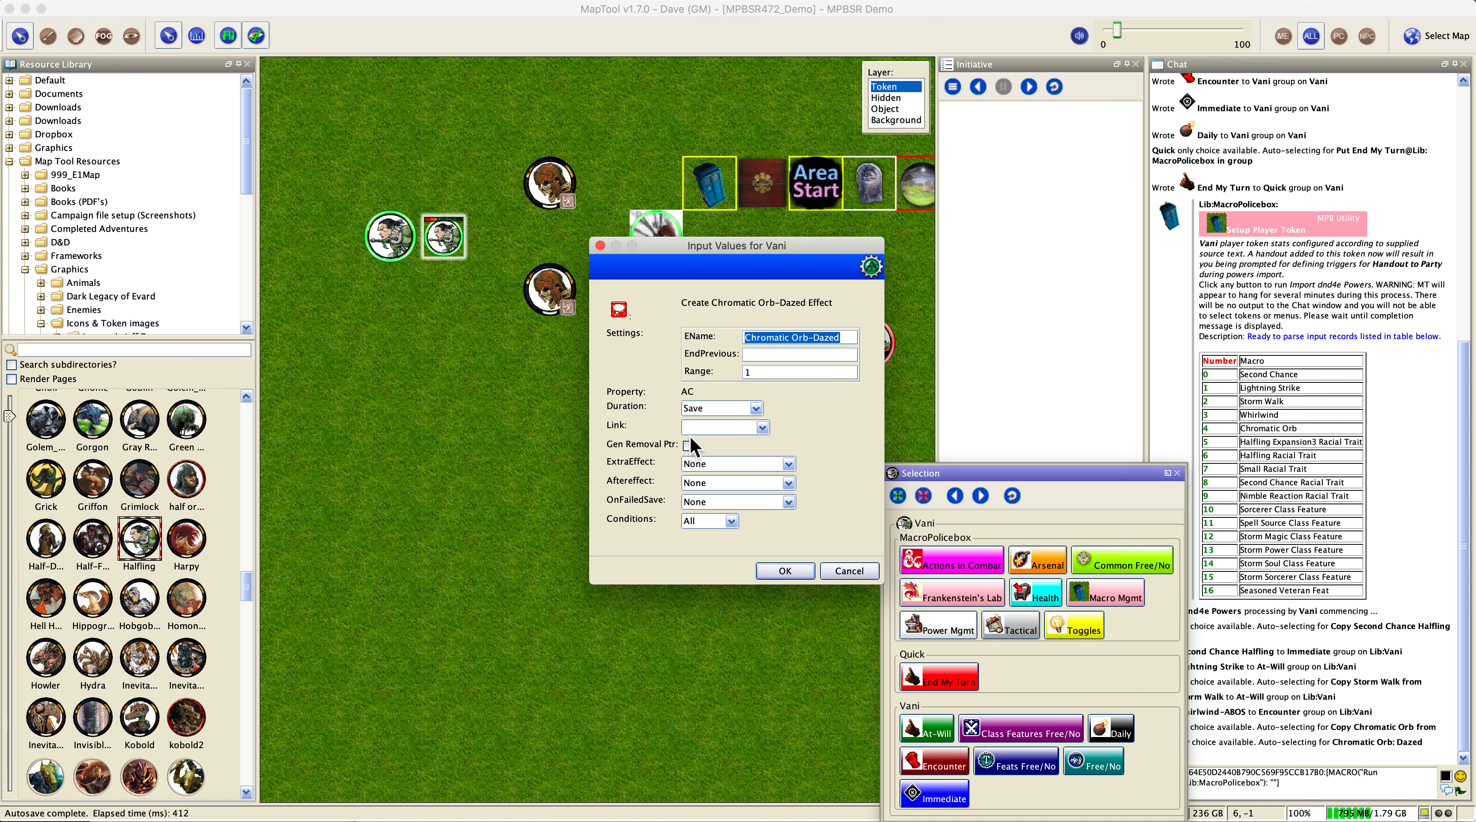
Accept Chromatic Orb's Dazed, Immobilized and poison OngoingPoison effects, discard its DefensePenalty effect, and decline linking the effects as Save Ends All
left_click(795, 570)
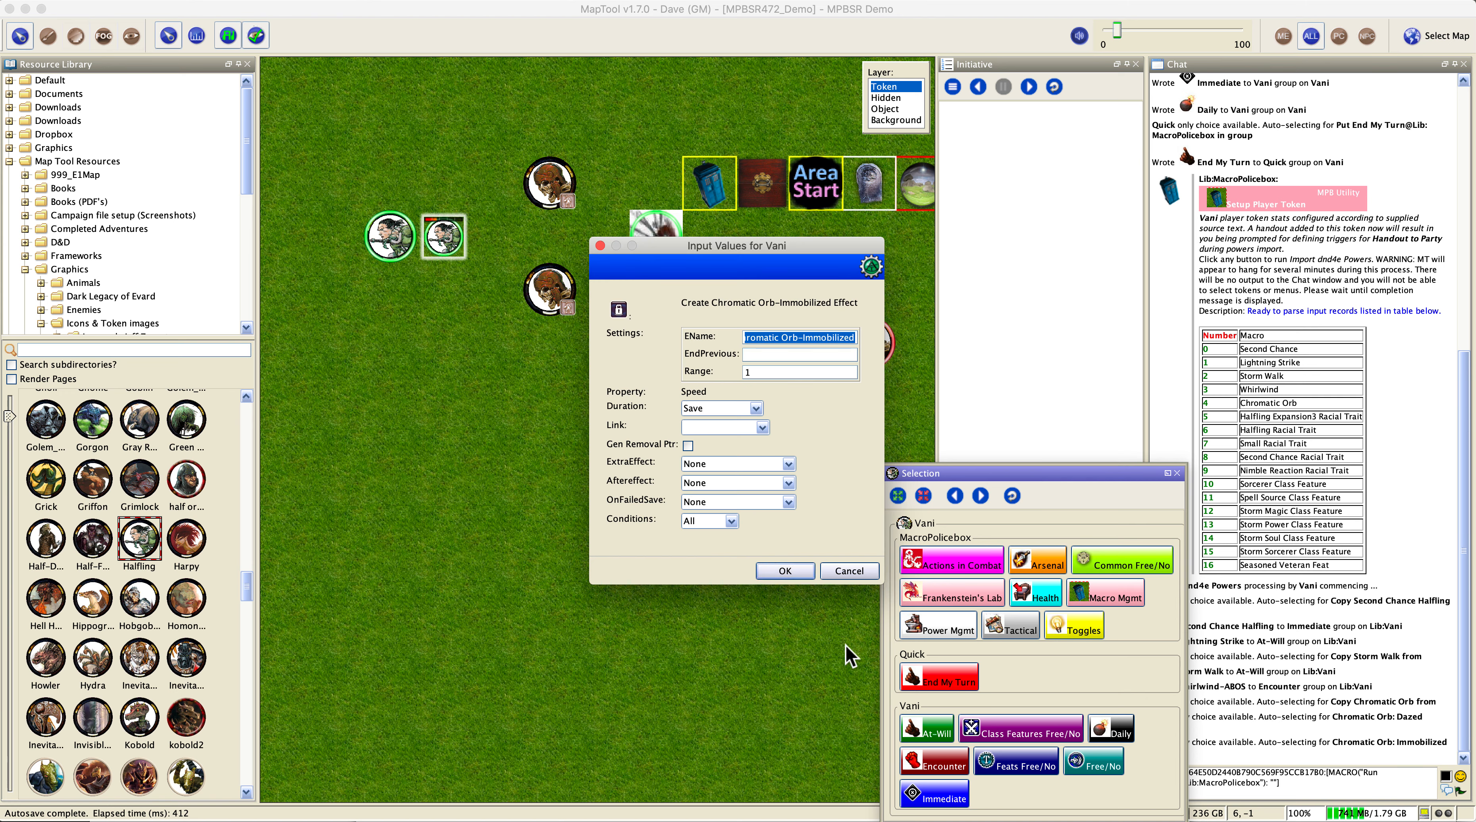
left_click(791, 571)
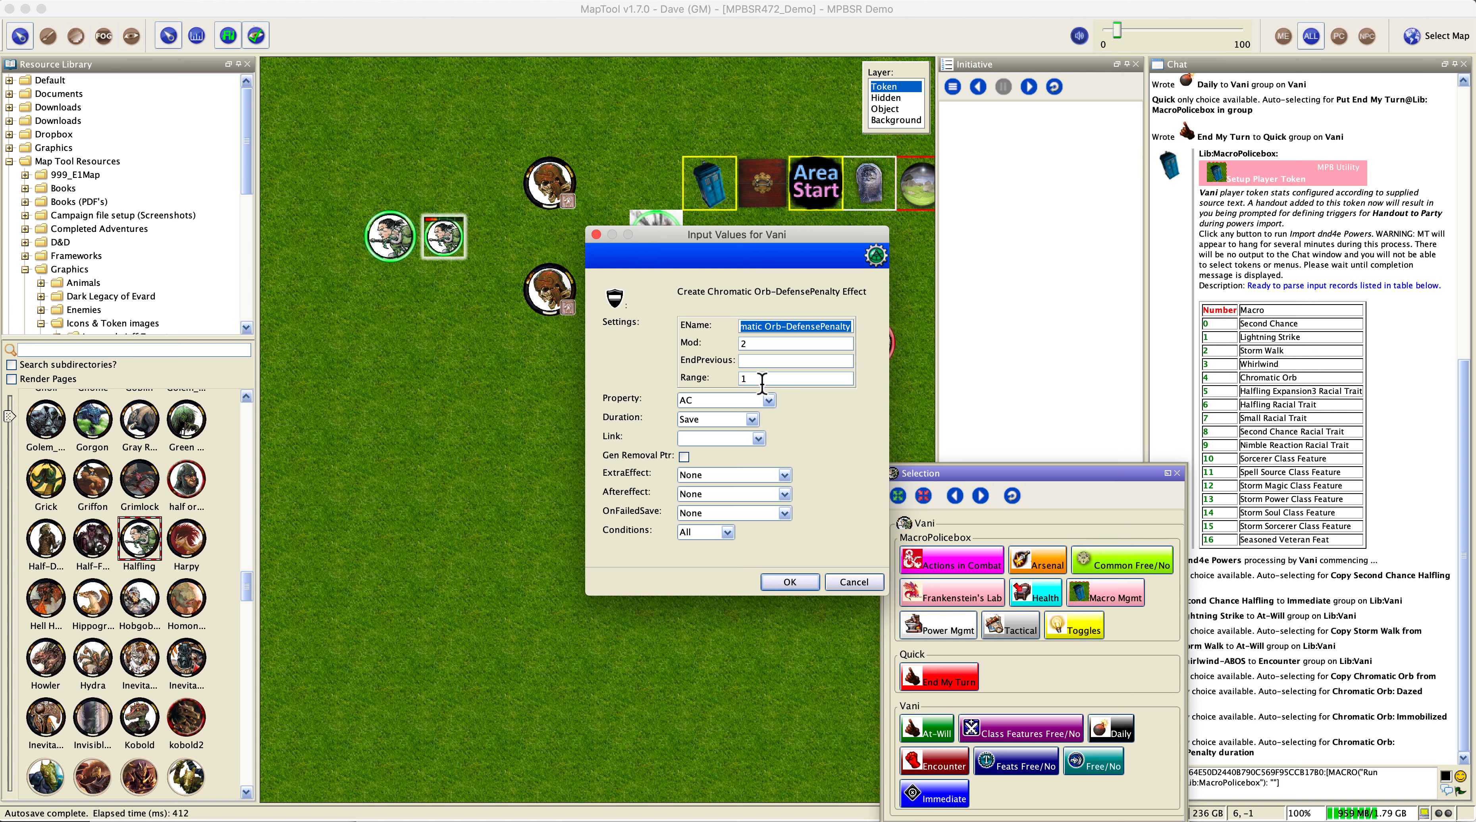
left_click(856, 582)
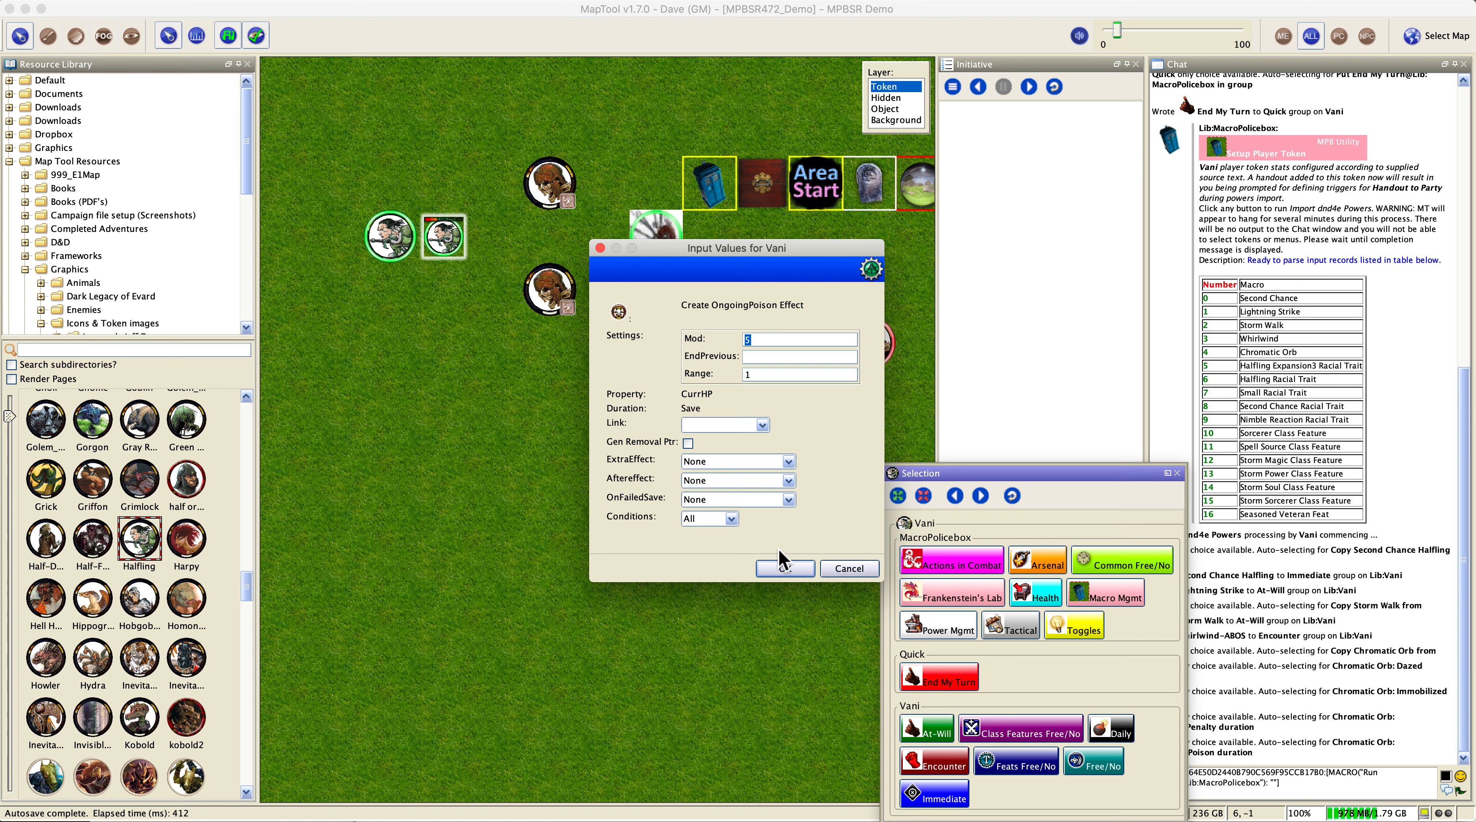
left_click(779, 568)
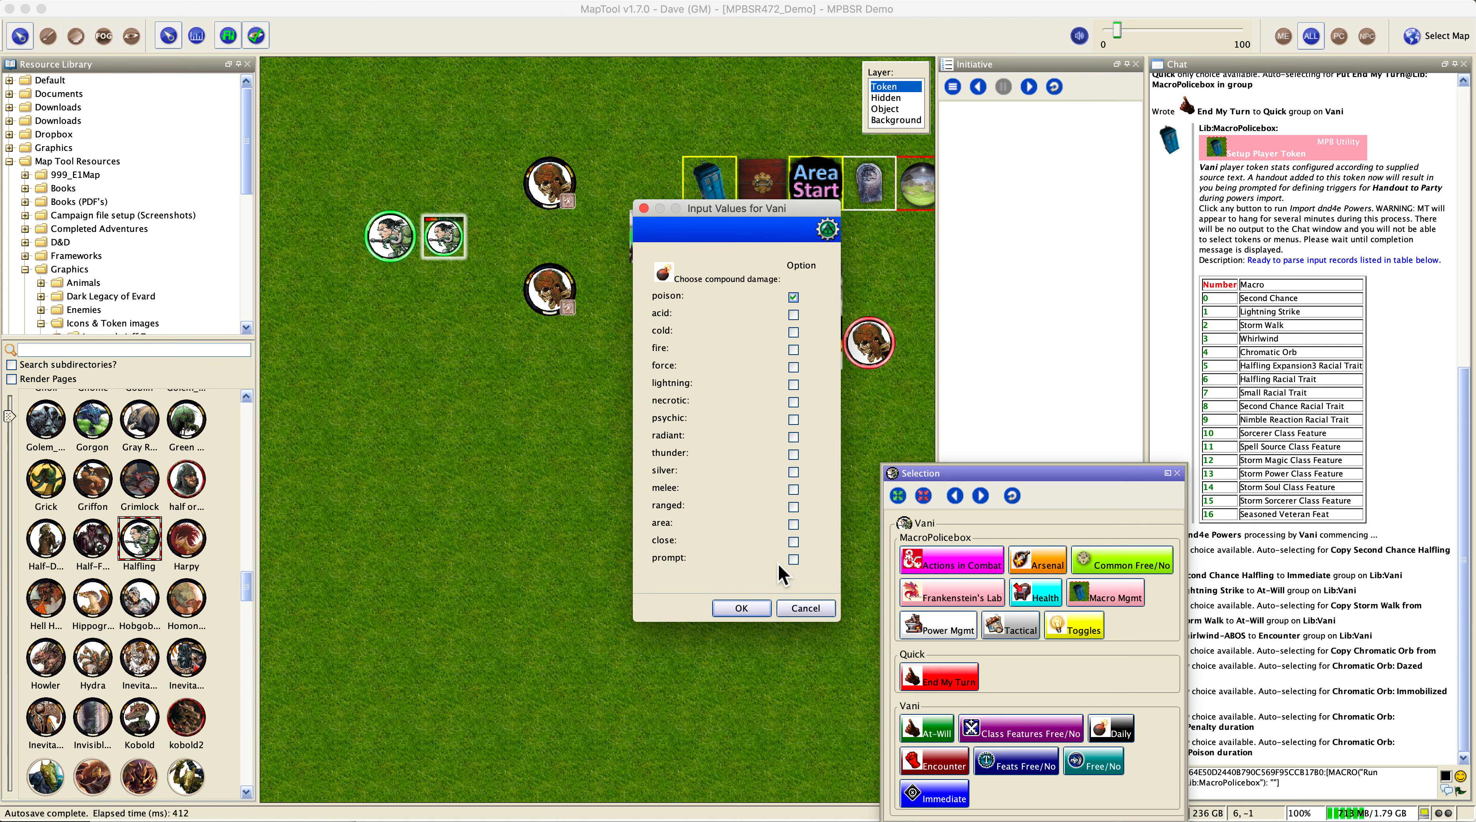
left_click(739, 607)
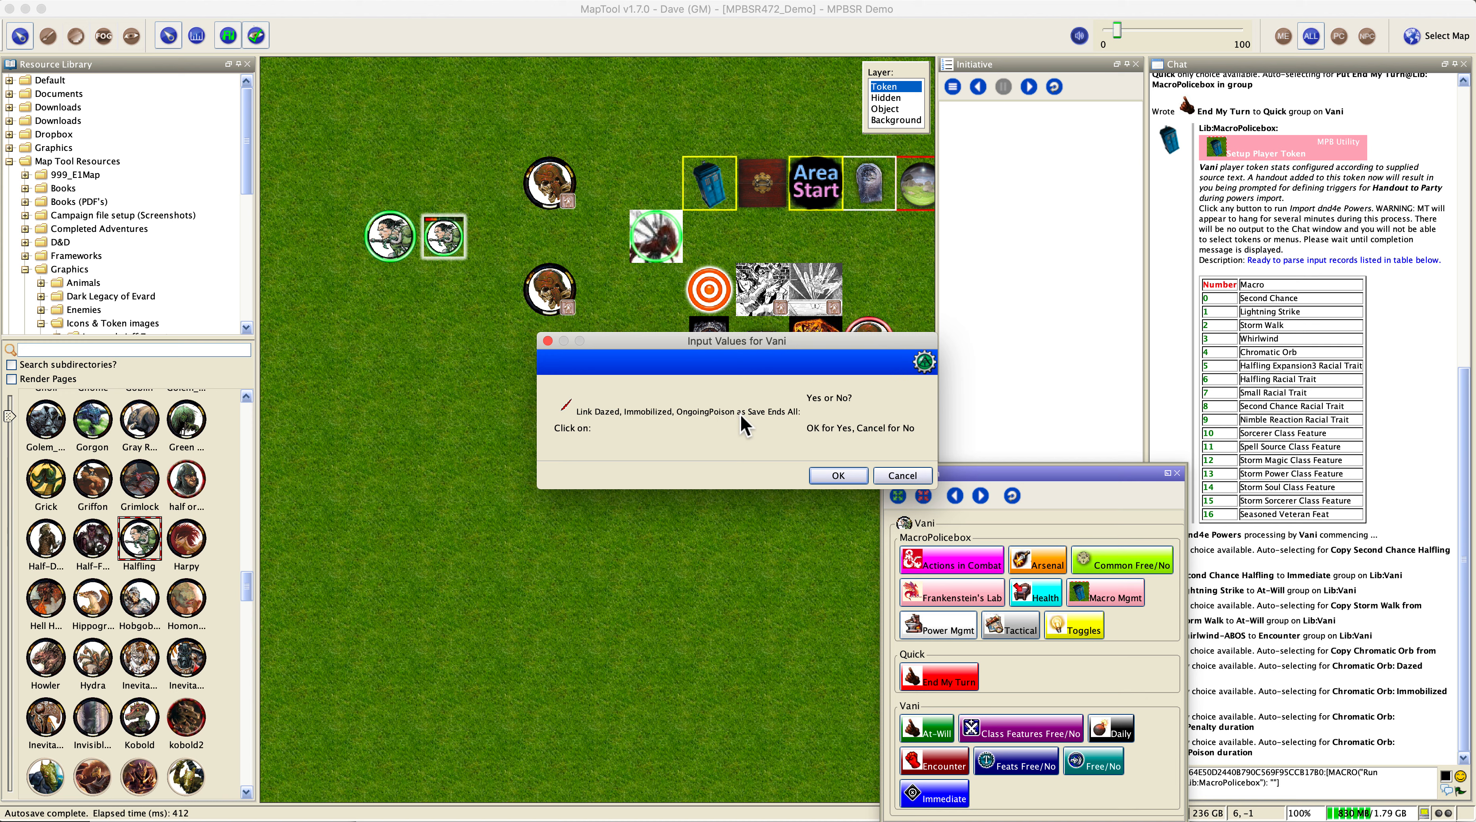
left_click(896, 469)
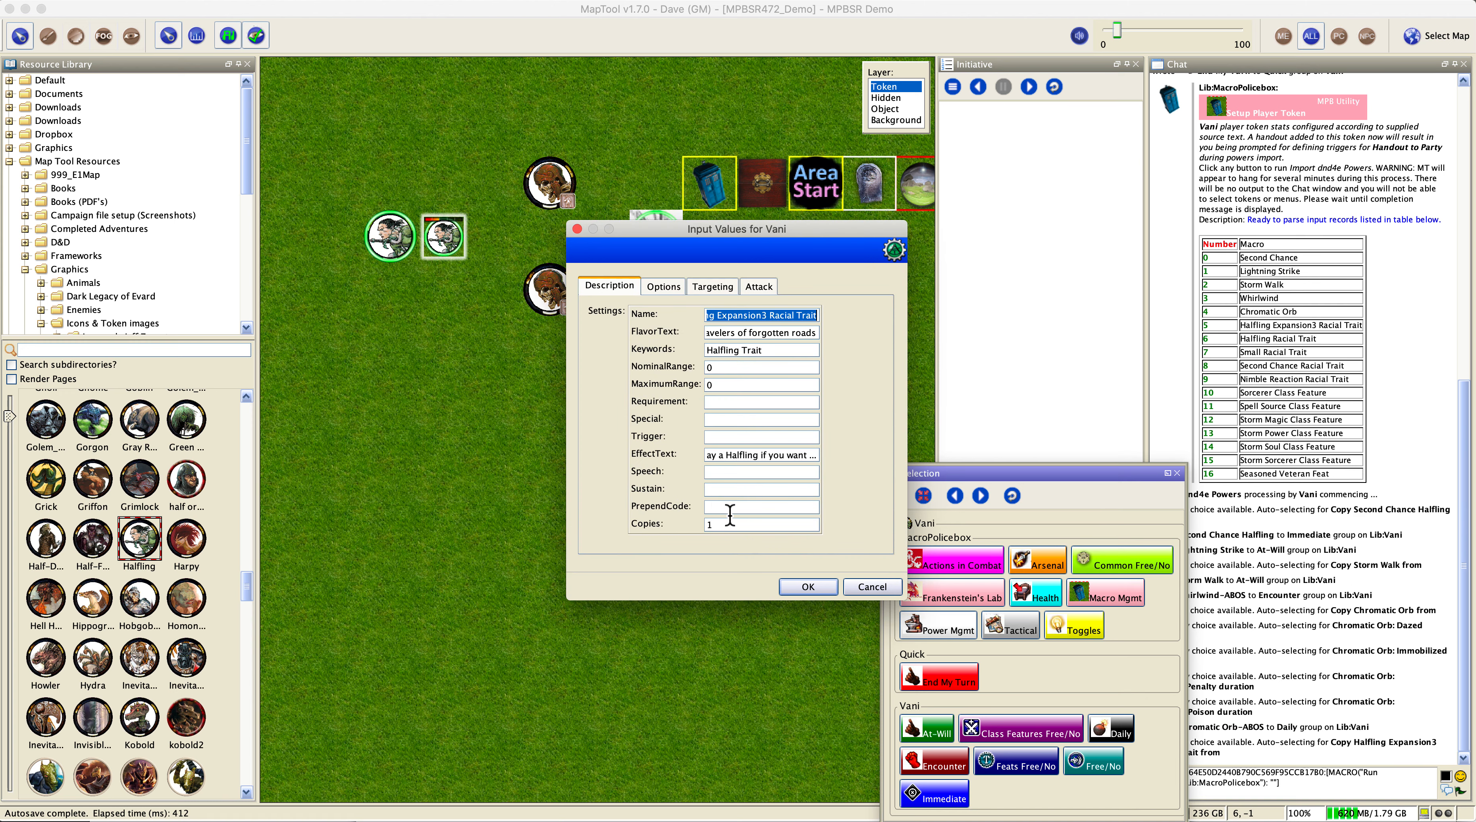
Review the Halfling Expansion3 Racial Trait's name, options, targeting and attack settings, and accept them as parsed
left_click_drag(732, 315, 839, 331)
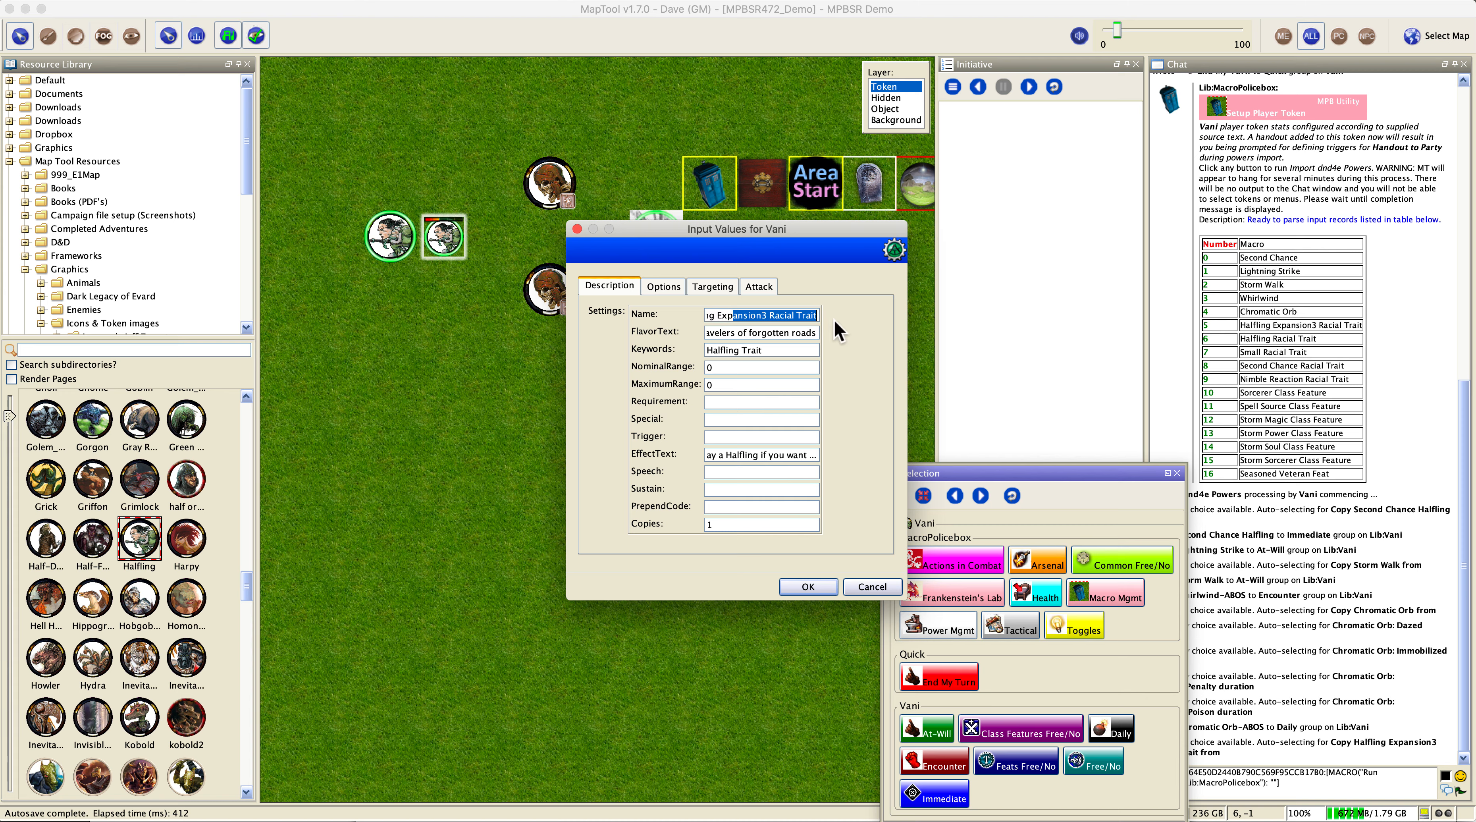
left_click(664, 288)
left_click(712, 289)
left_click(759, 287)
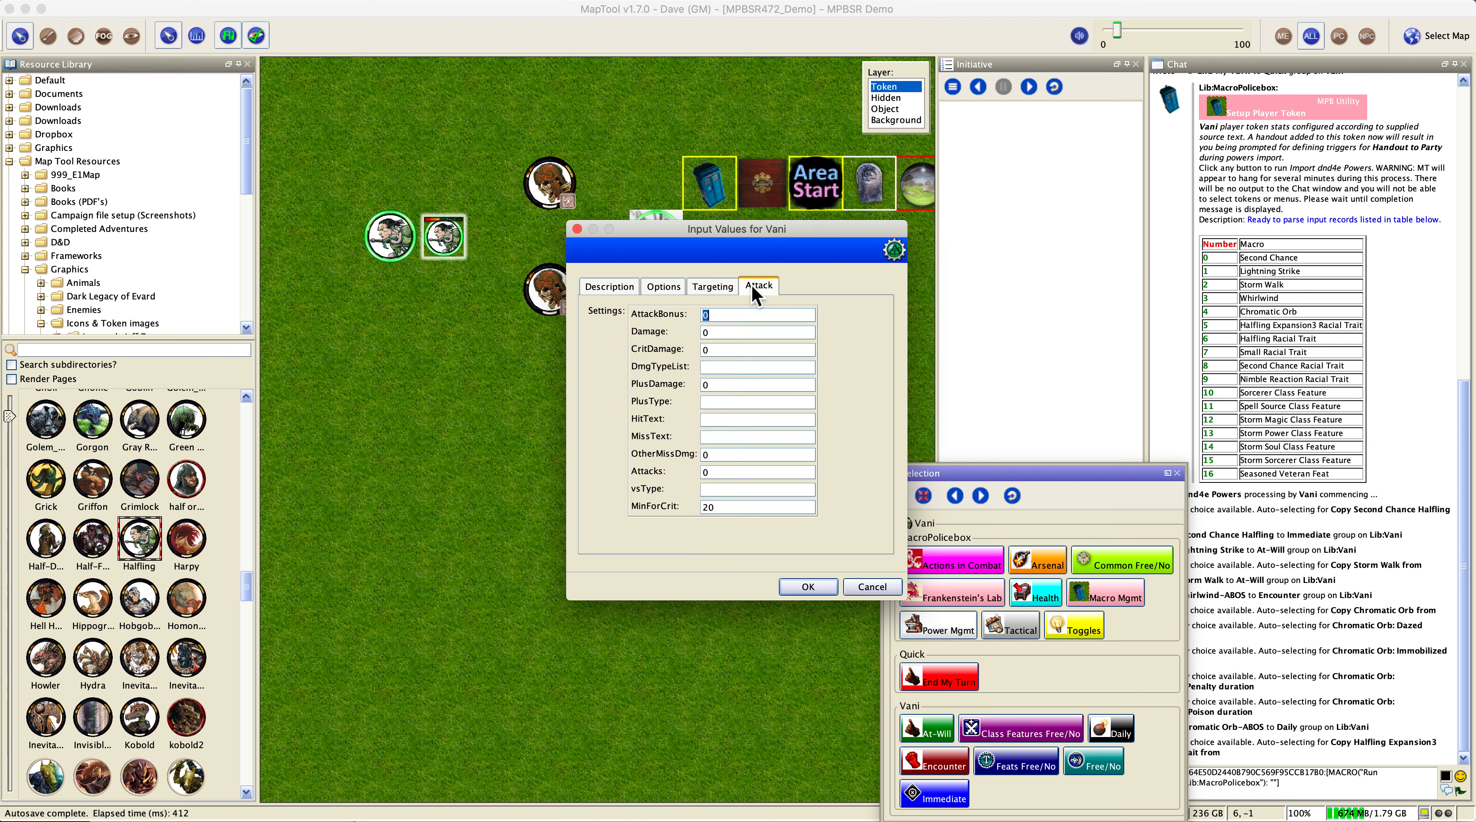
left_click(611, 287)
left_click(807, 587)
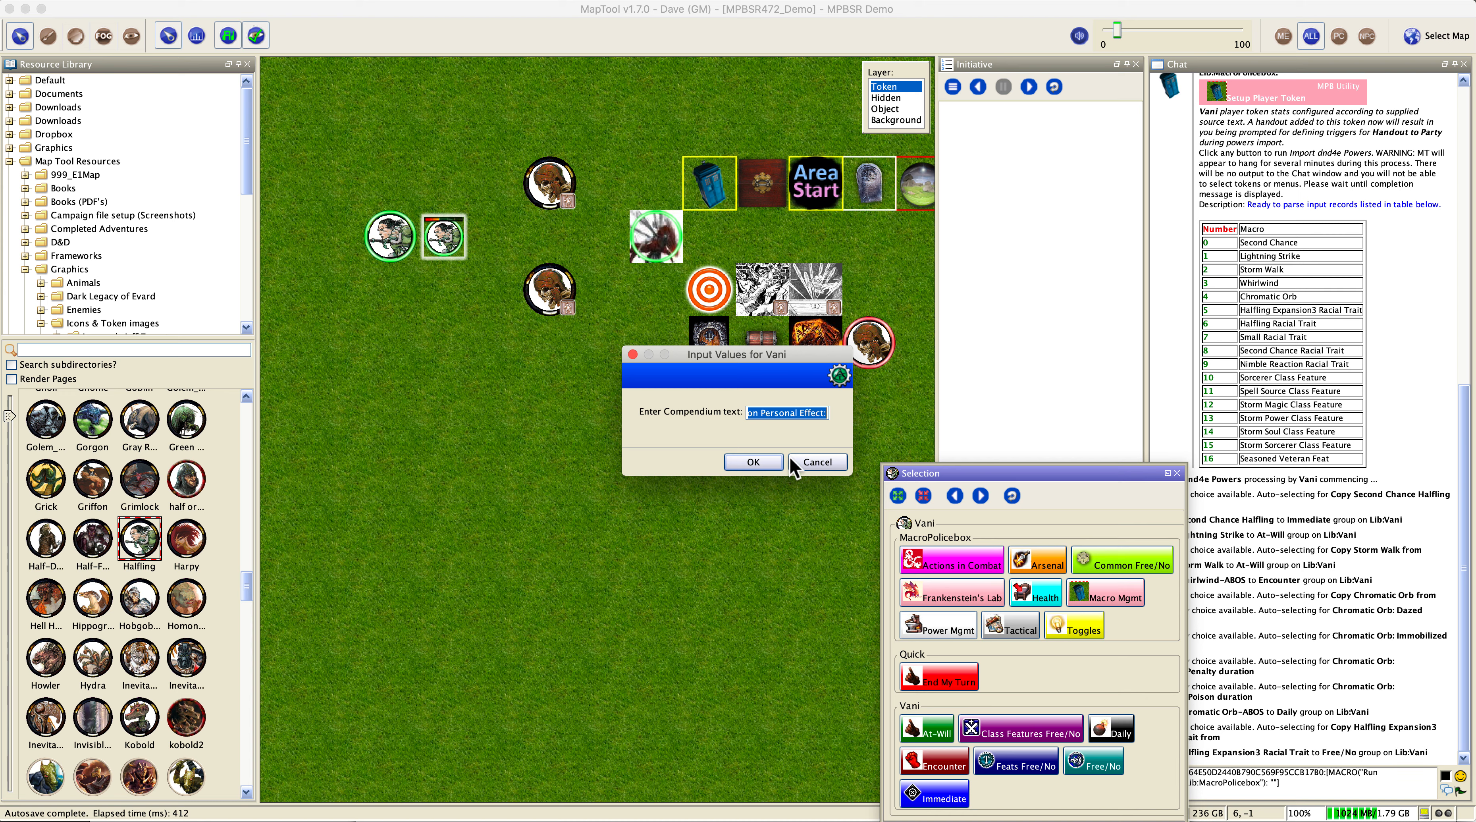
Accept the prefilled compendium text for the Halfling trait, then review and accept its description, options, targeting and attack settings
left_click_drag(774, 418, 882, 418)
left_click(749, 461)
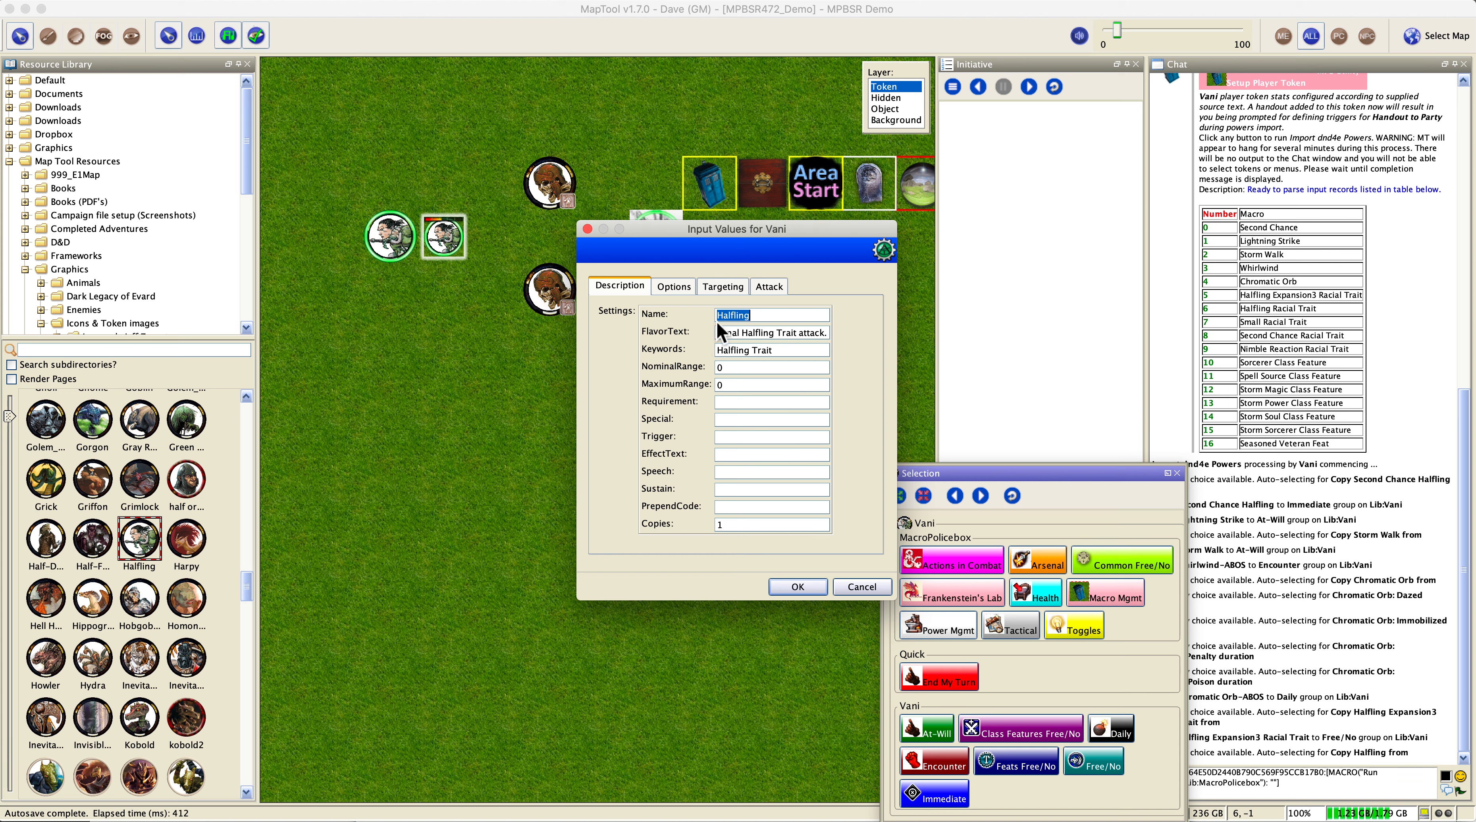
left_click(674, 288)
left_click(729, 288)
left_click(768, 288)
left_click(636, 286)
left_click(805, 584)
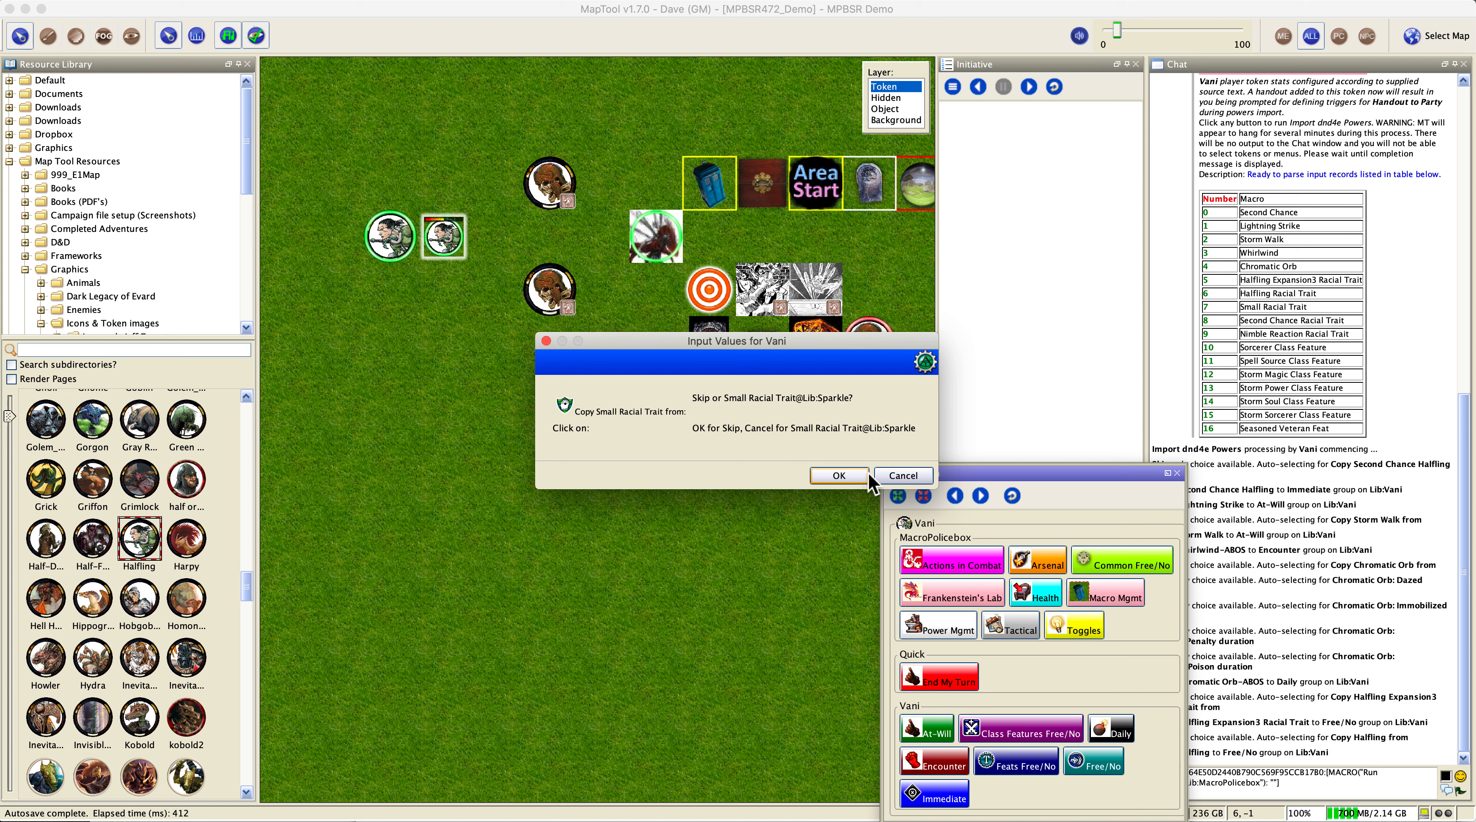
Skip copying Small Racial Trait from Lib:Sparkle, decline skipping the remaining Lib searches, and accept the trait's parsed settings
left_click(834, 473)
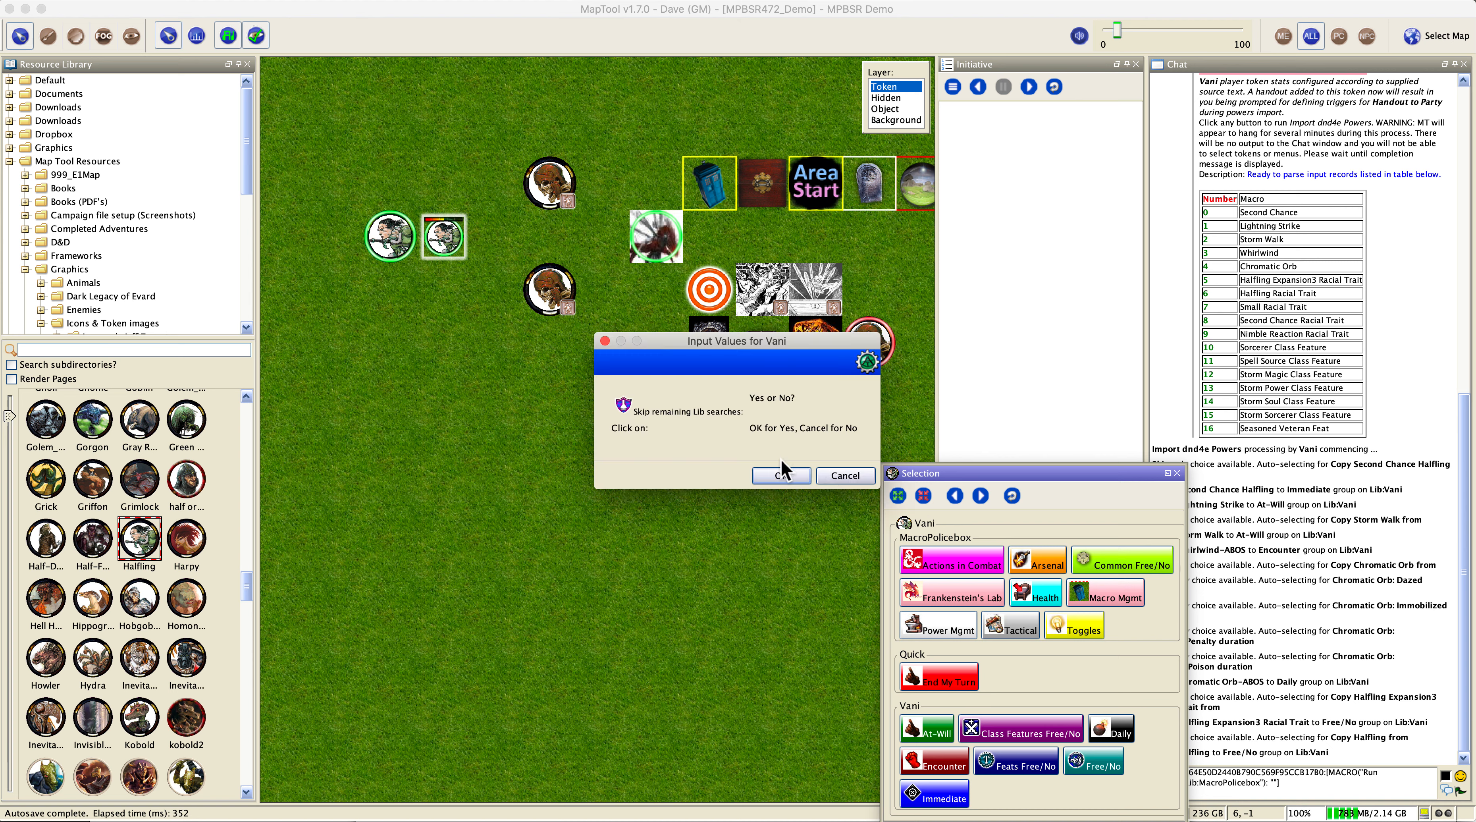
left_click(835, 474)
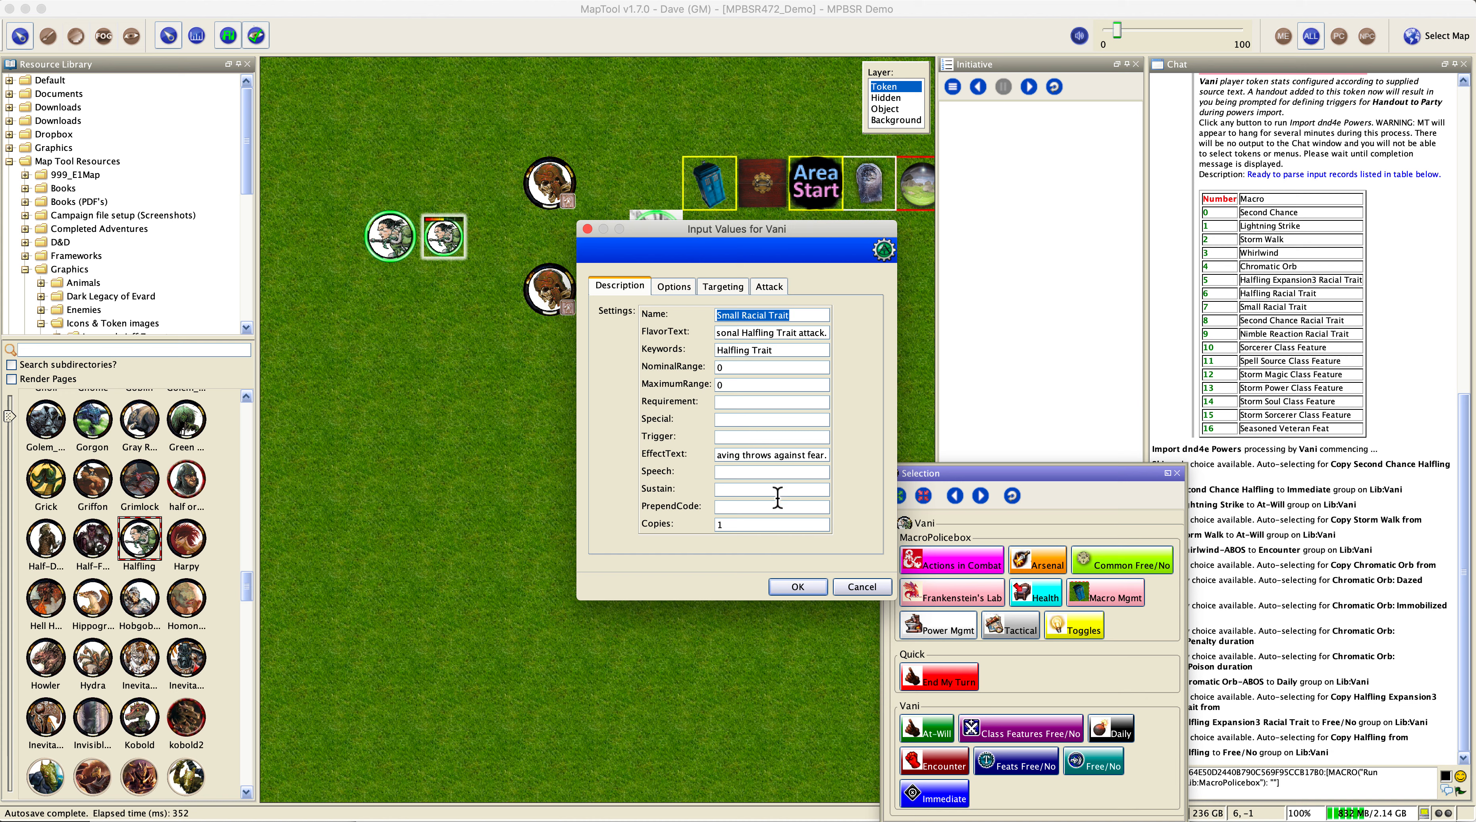
left_click(788, 588)
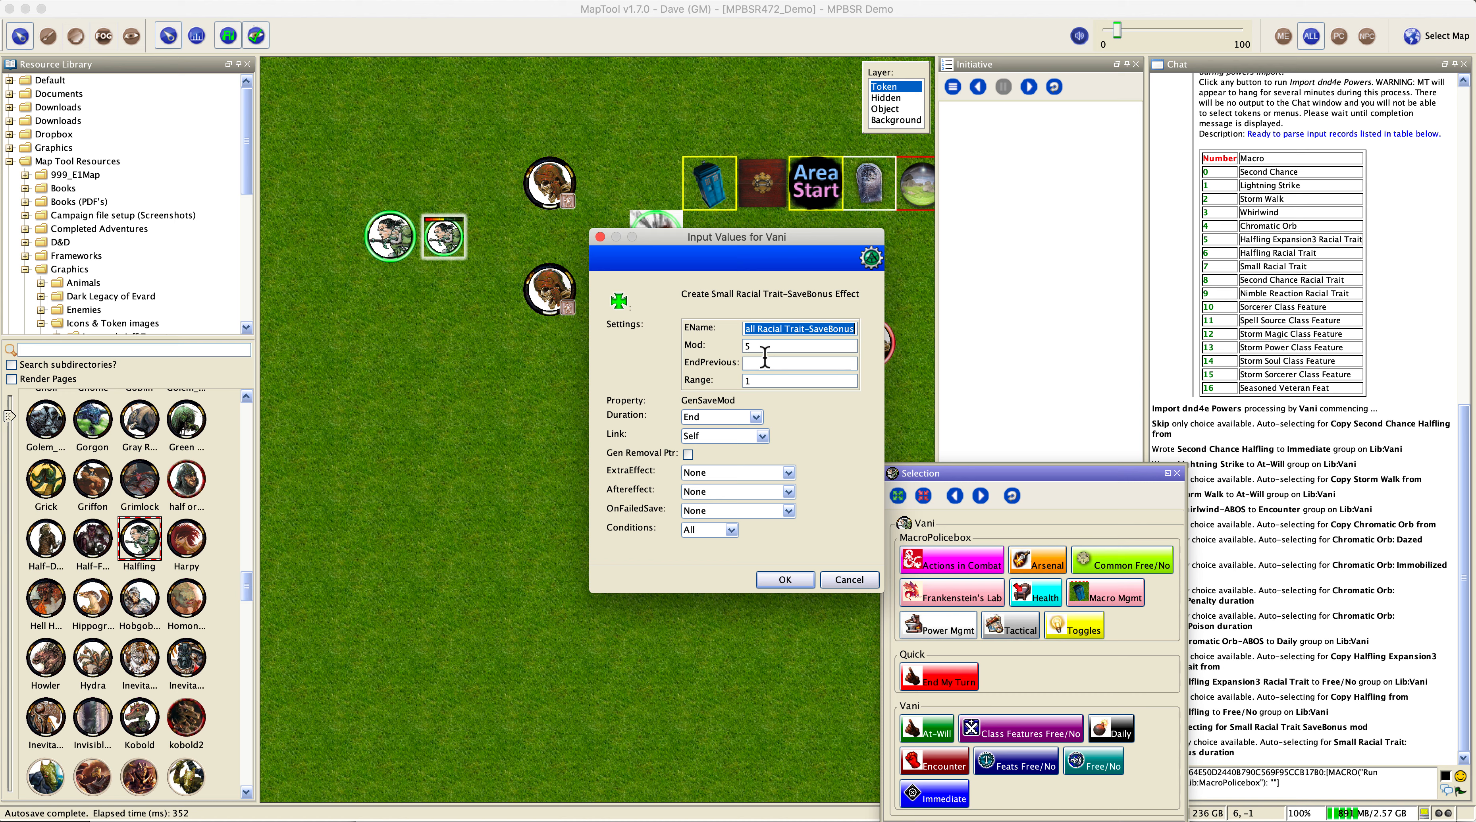
Set the range of the Small Racial Trait SaveBonus effect to 0 and accept its targeting for Allies including self
left_click_drag(764, 333, 688, 333)
left_click(767, 382)
type("0")
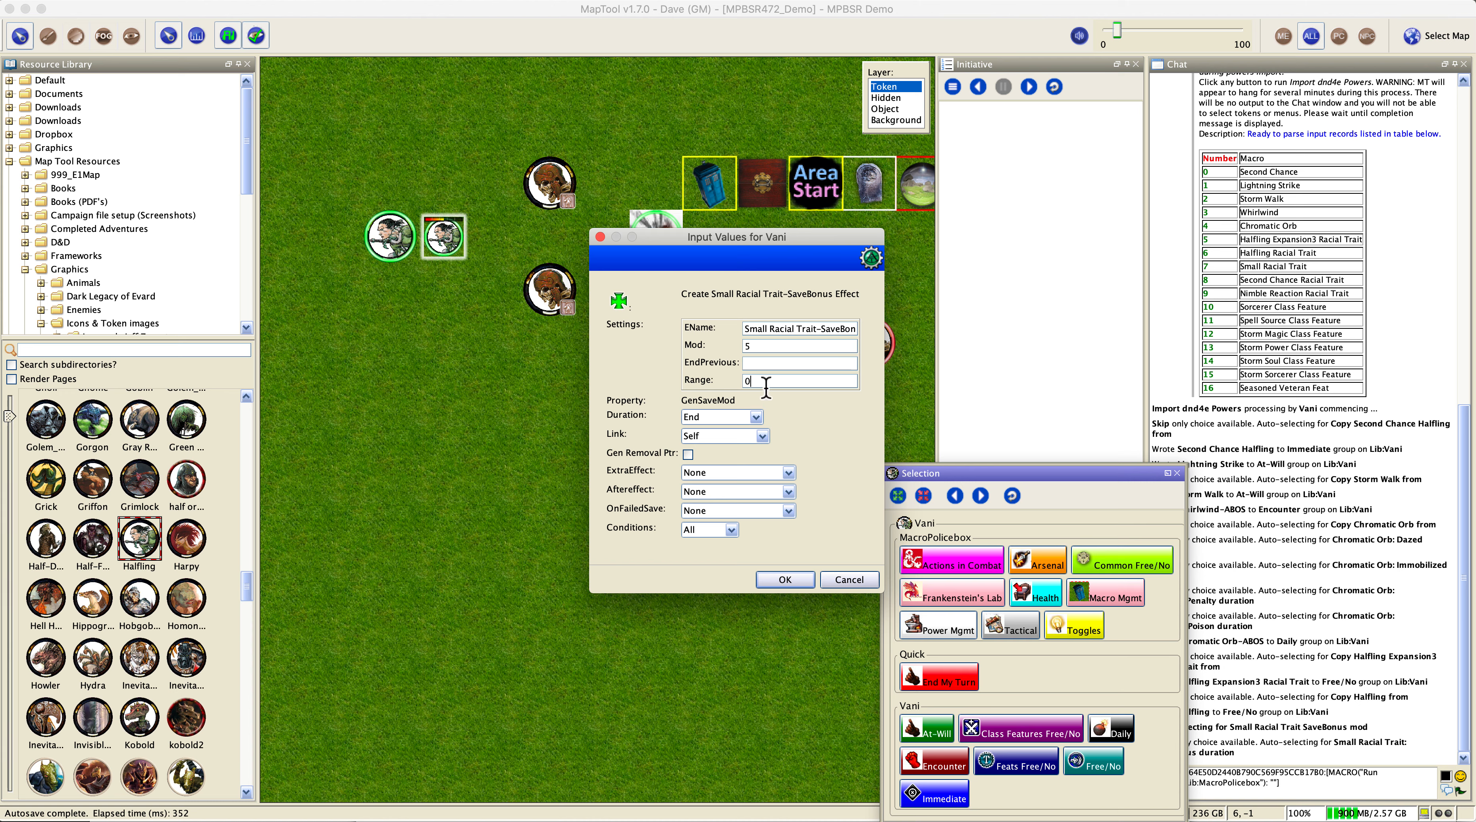
left_click(782, 580)
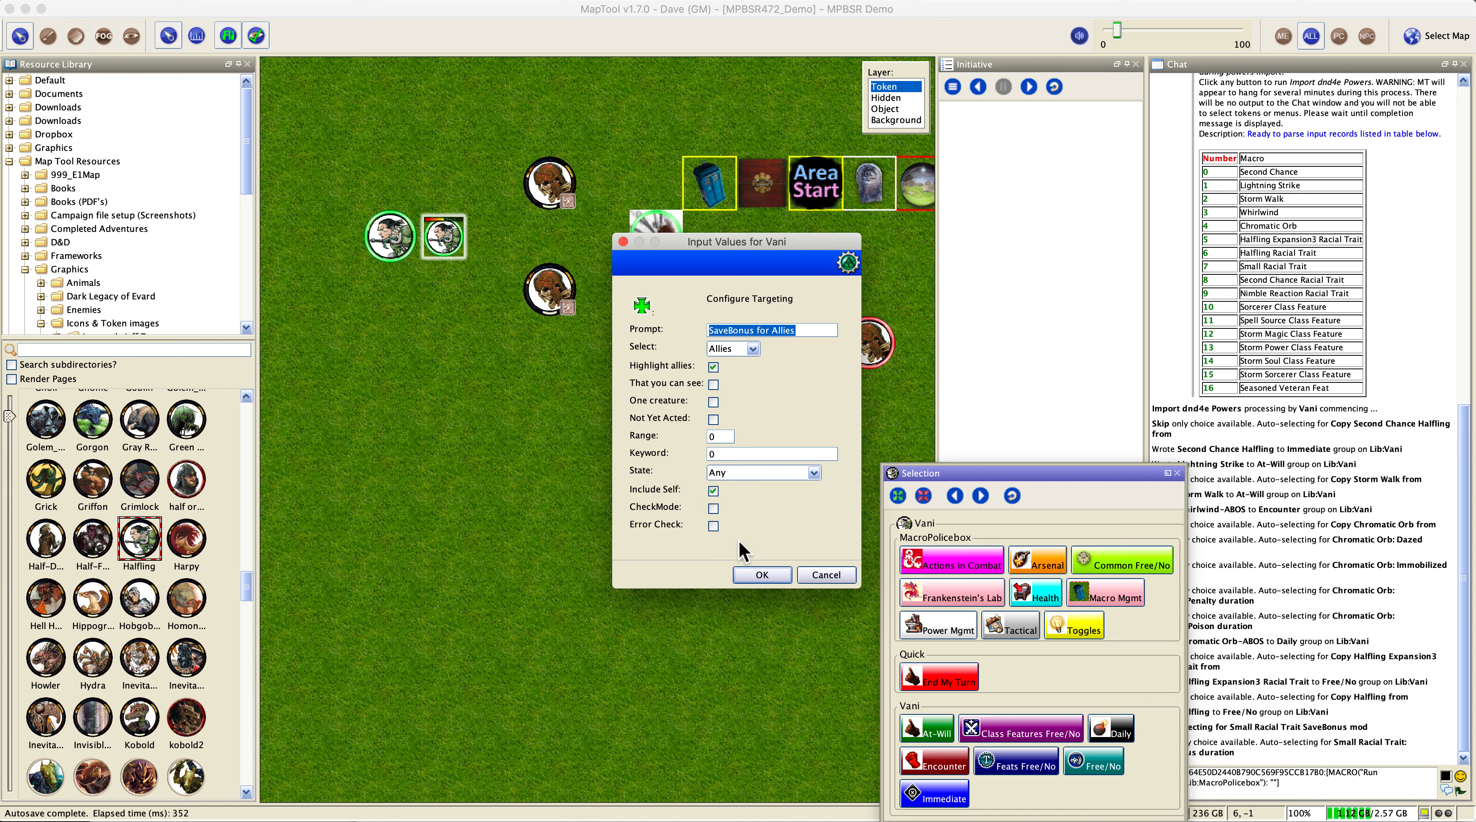
left_click(768, 577)
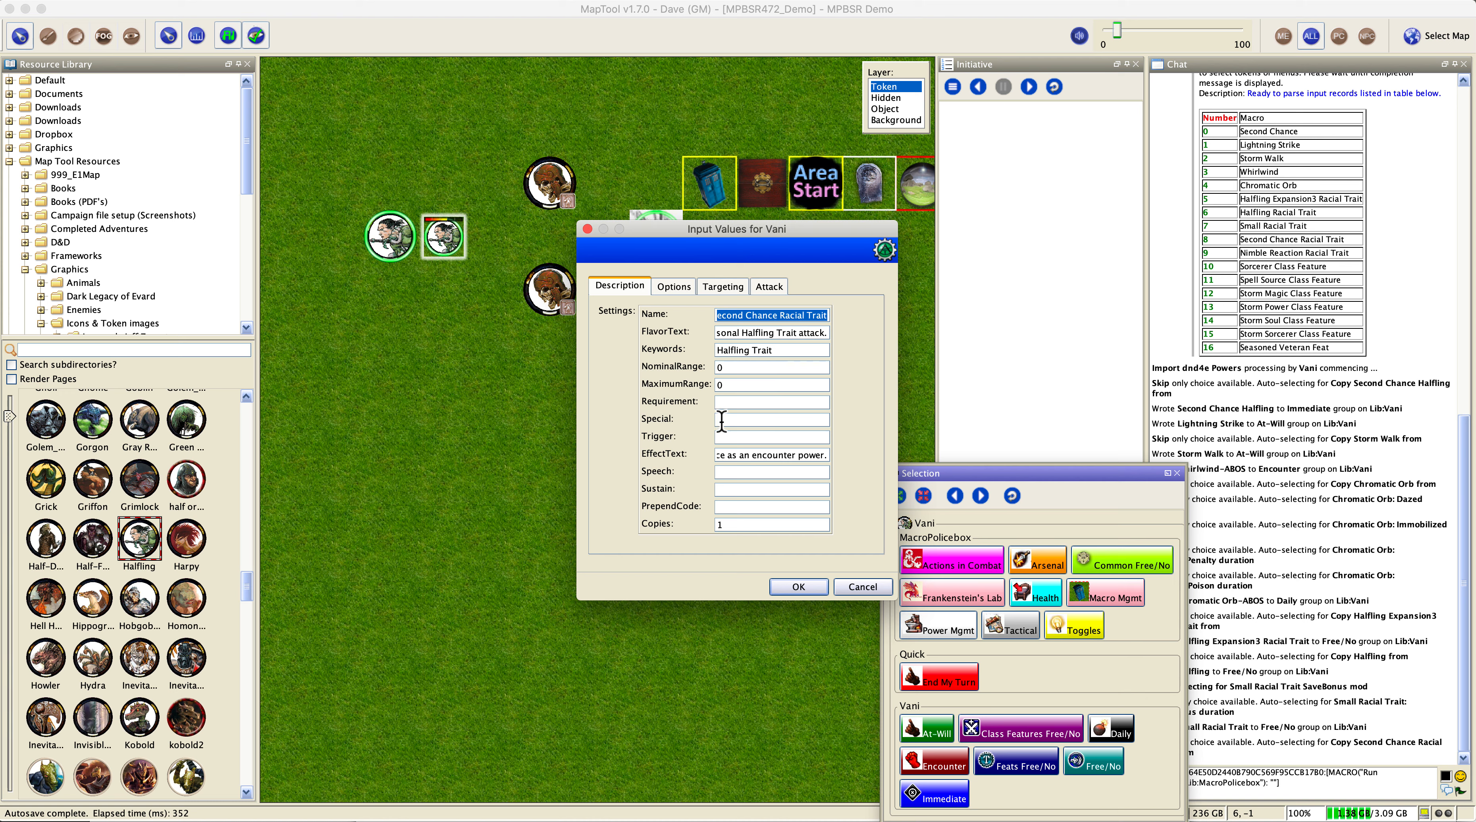
Review the Second Chance Racial Trait's options and description, and accept them as parsed
left_click(687, 286)
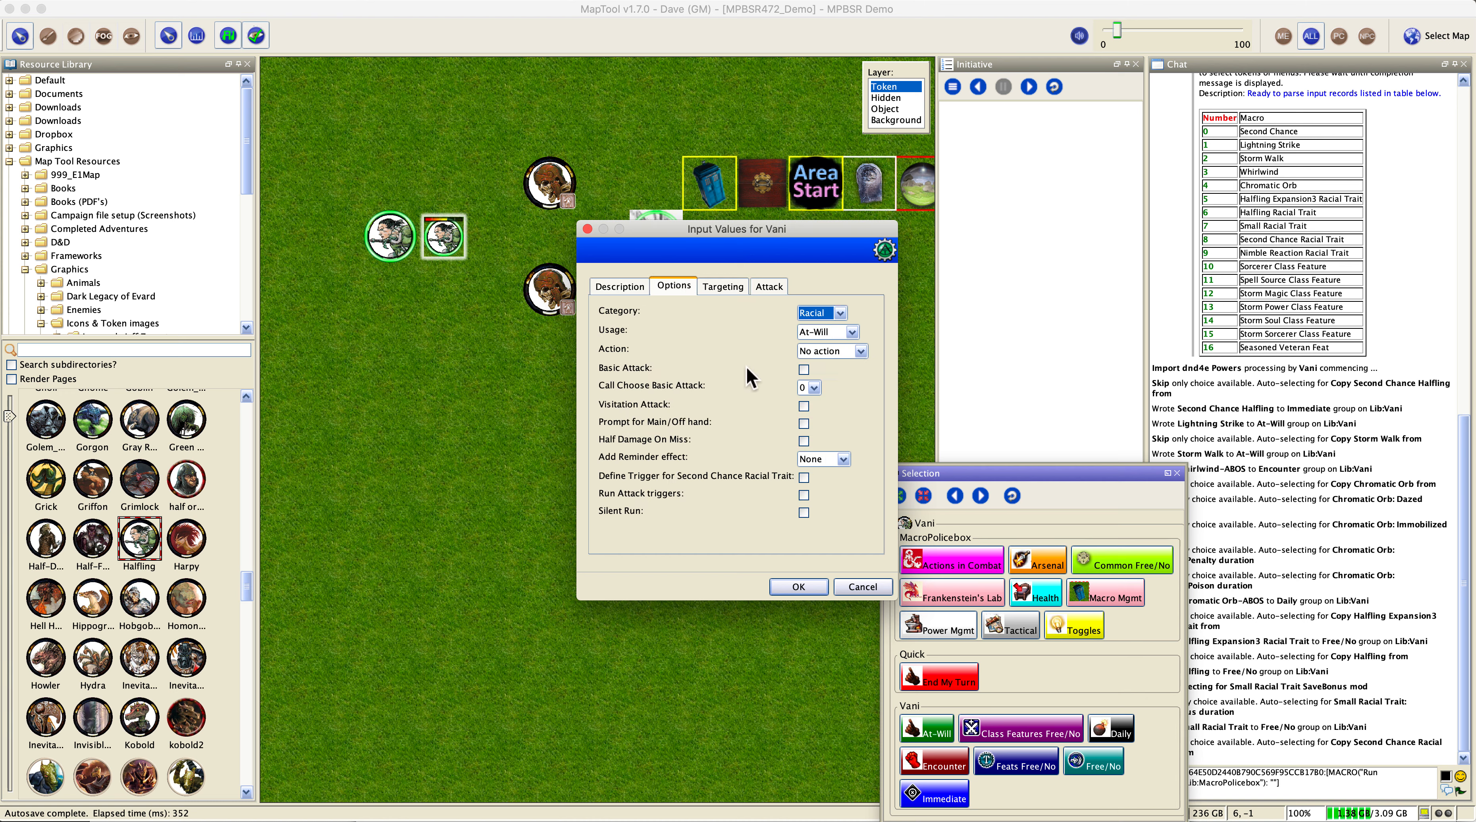
left_click(621, 285)
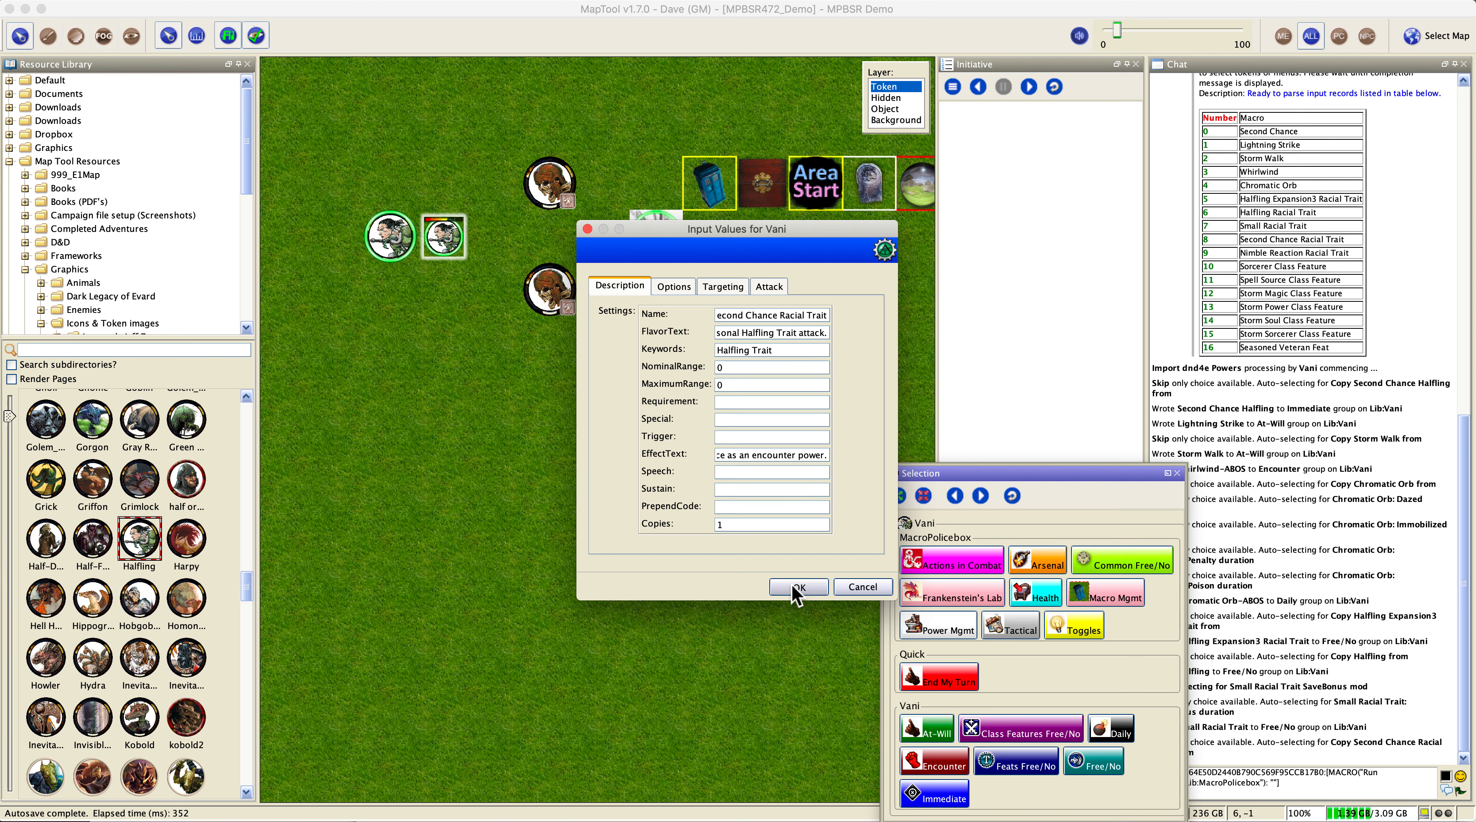
left_click(797, 586)
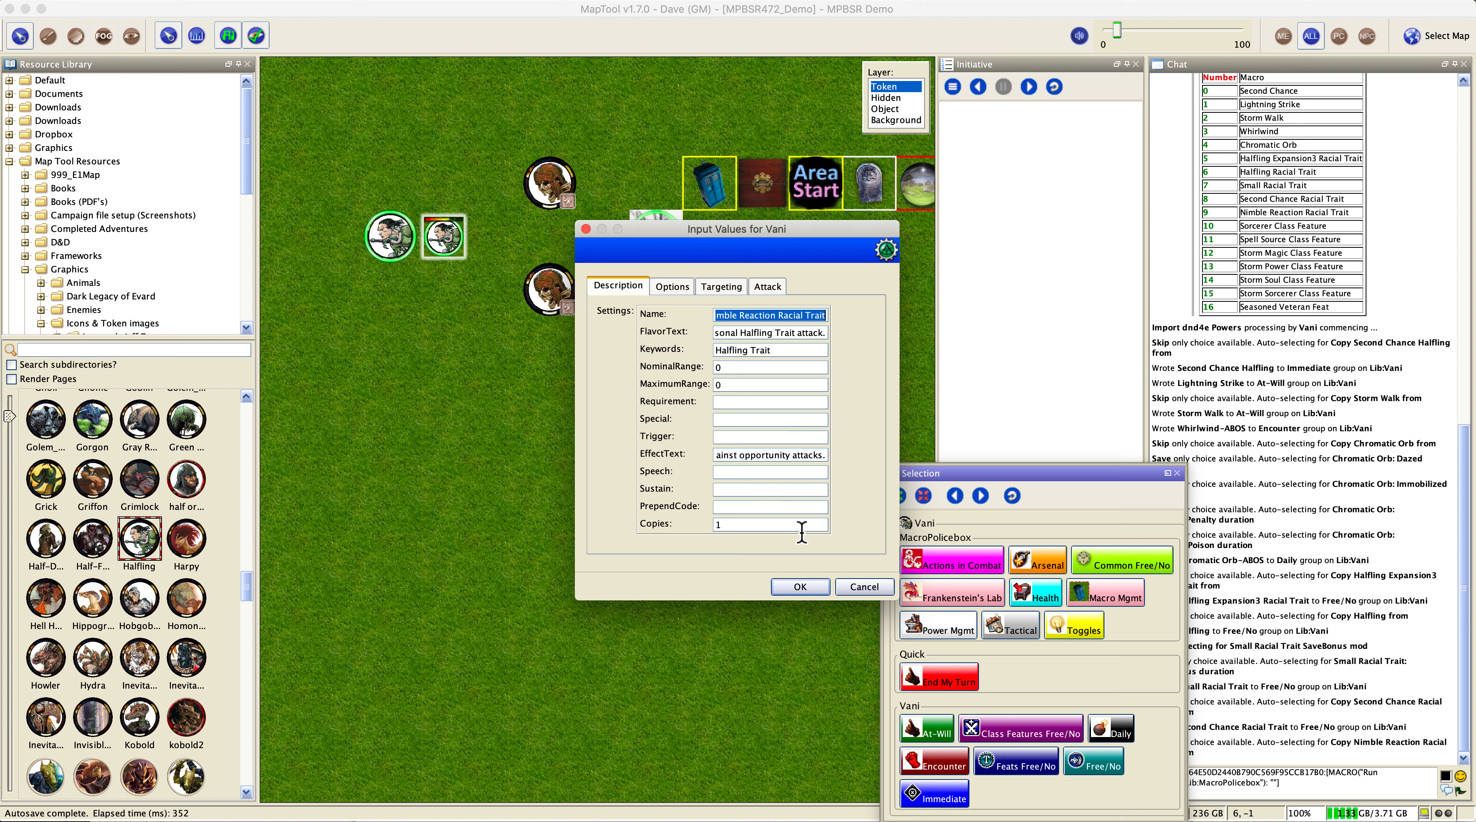
Accept the Nimble Reaction Racial Trait, give its DefenseBonus effect range 0 and duration Turn, and accept targeting for Allies including self
left_click(802, 588)
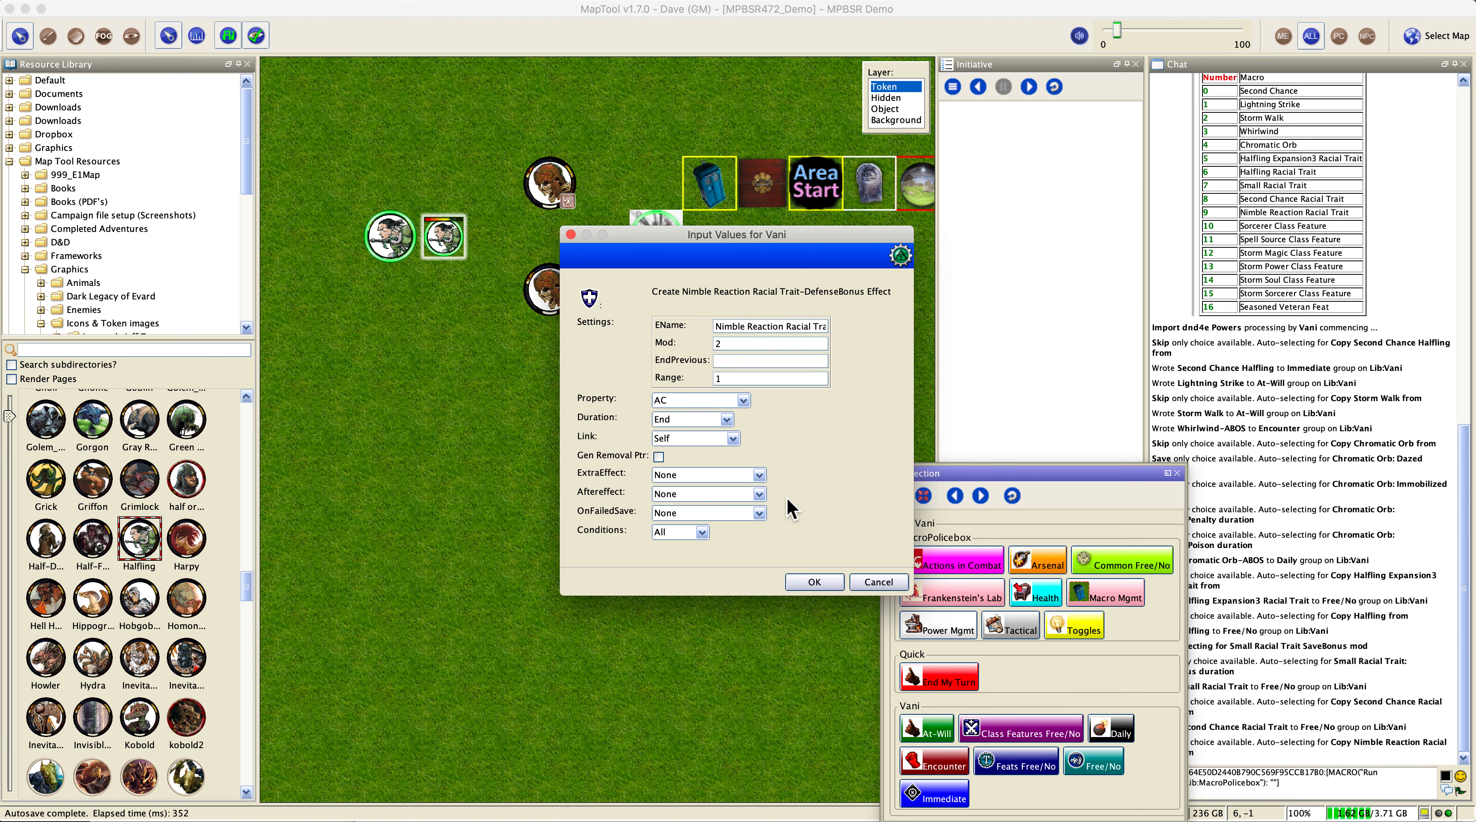
left_click(813, 585)
left_click(743, 378)
type("0")
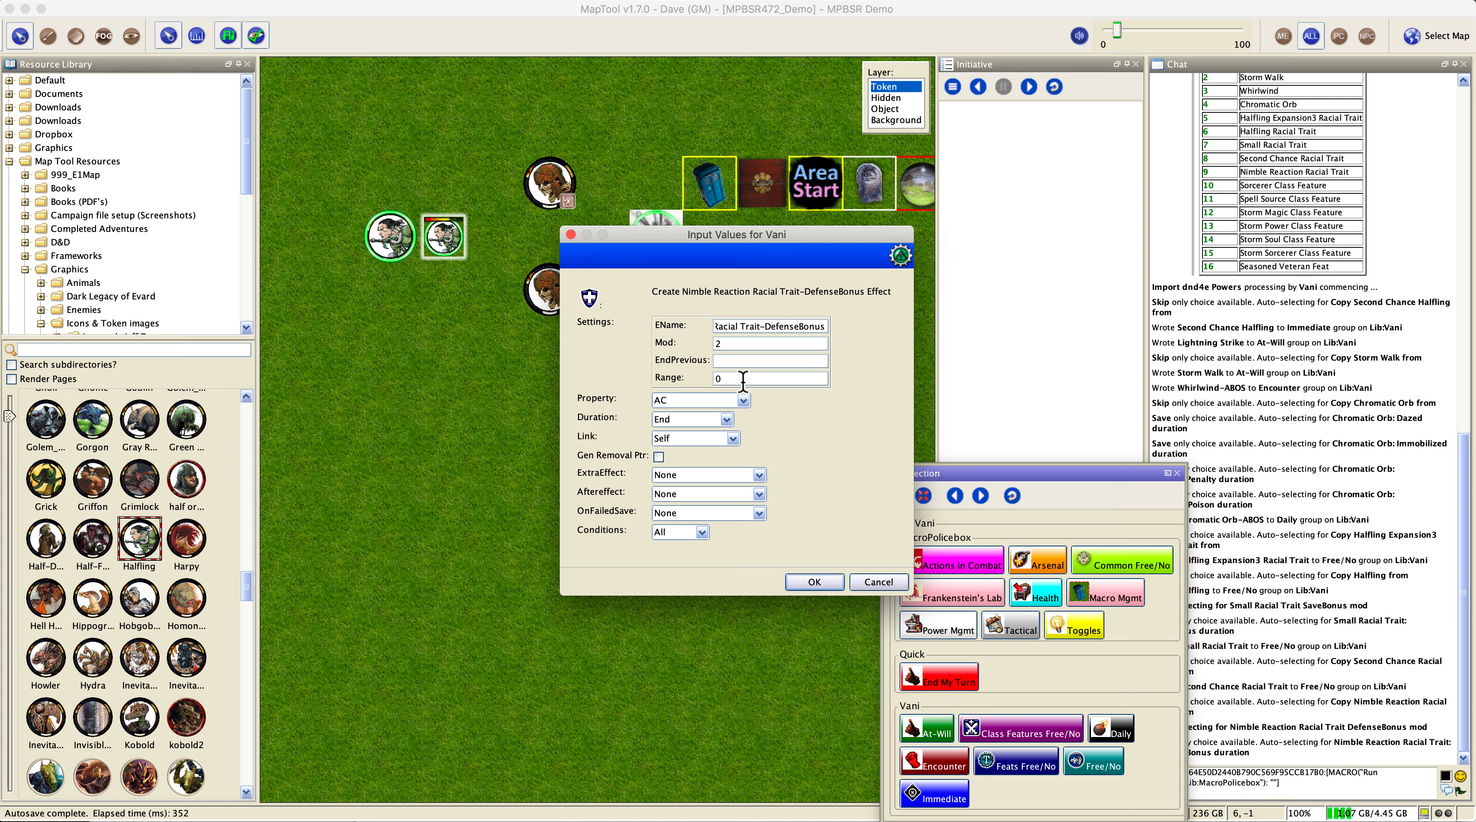
left_click(729, 421)
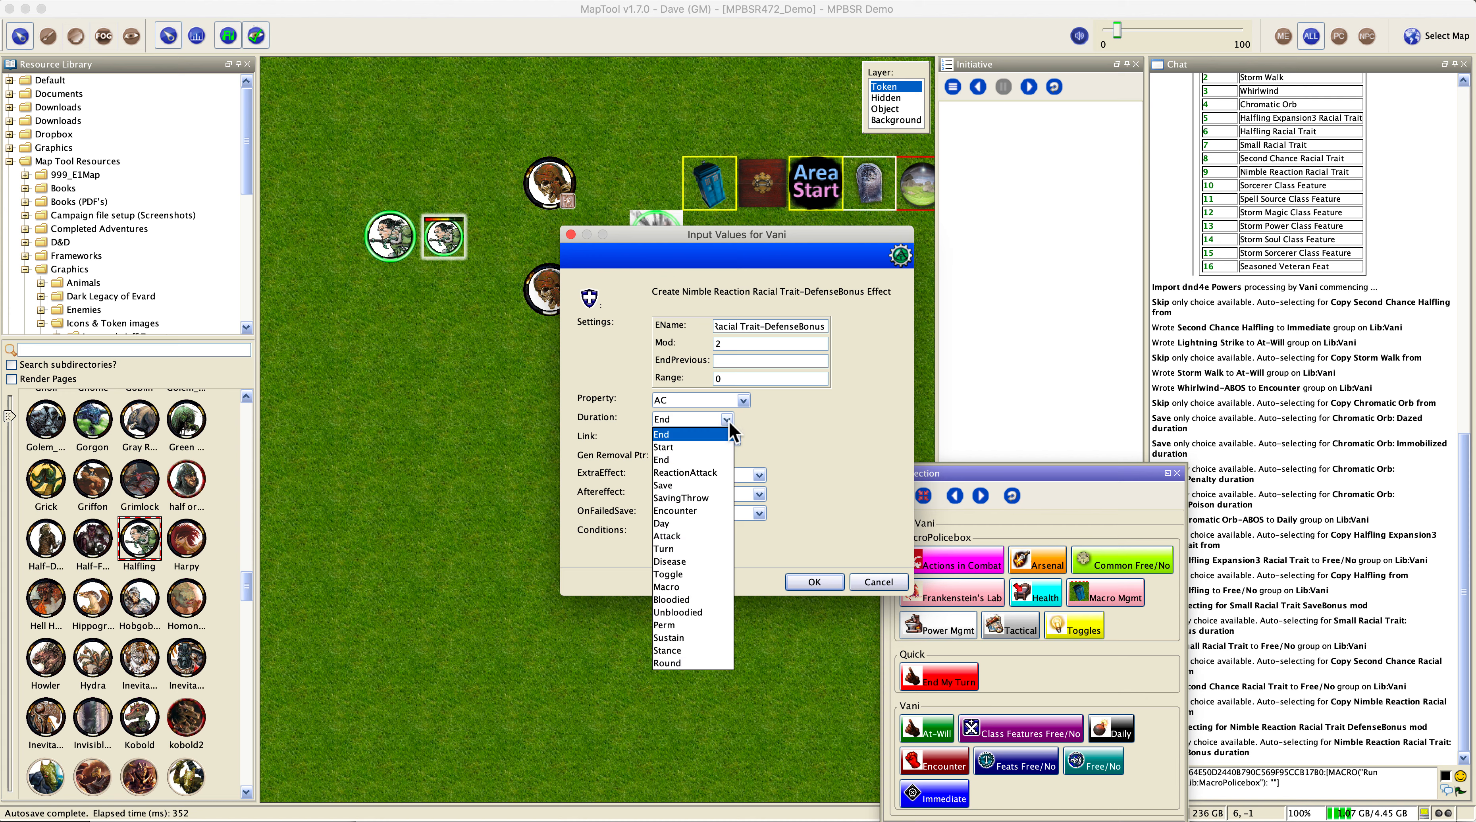
left_click(685, 548)
left_click(815, 582)
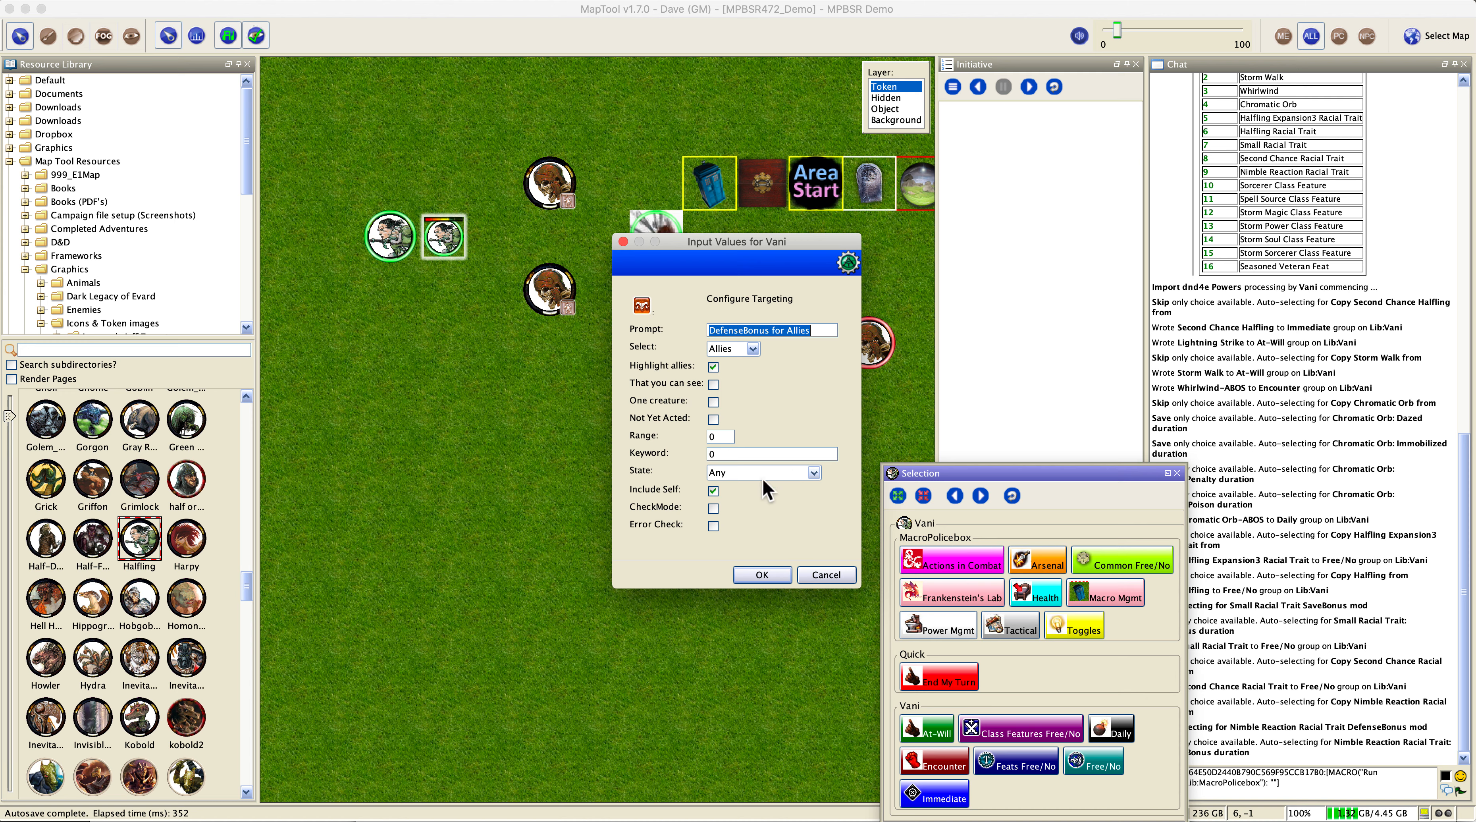
left_click(762, 574)
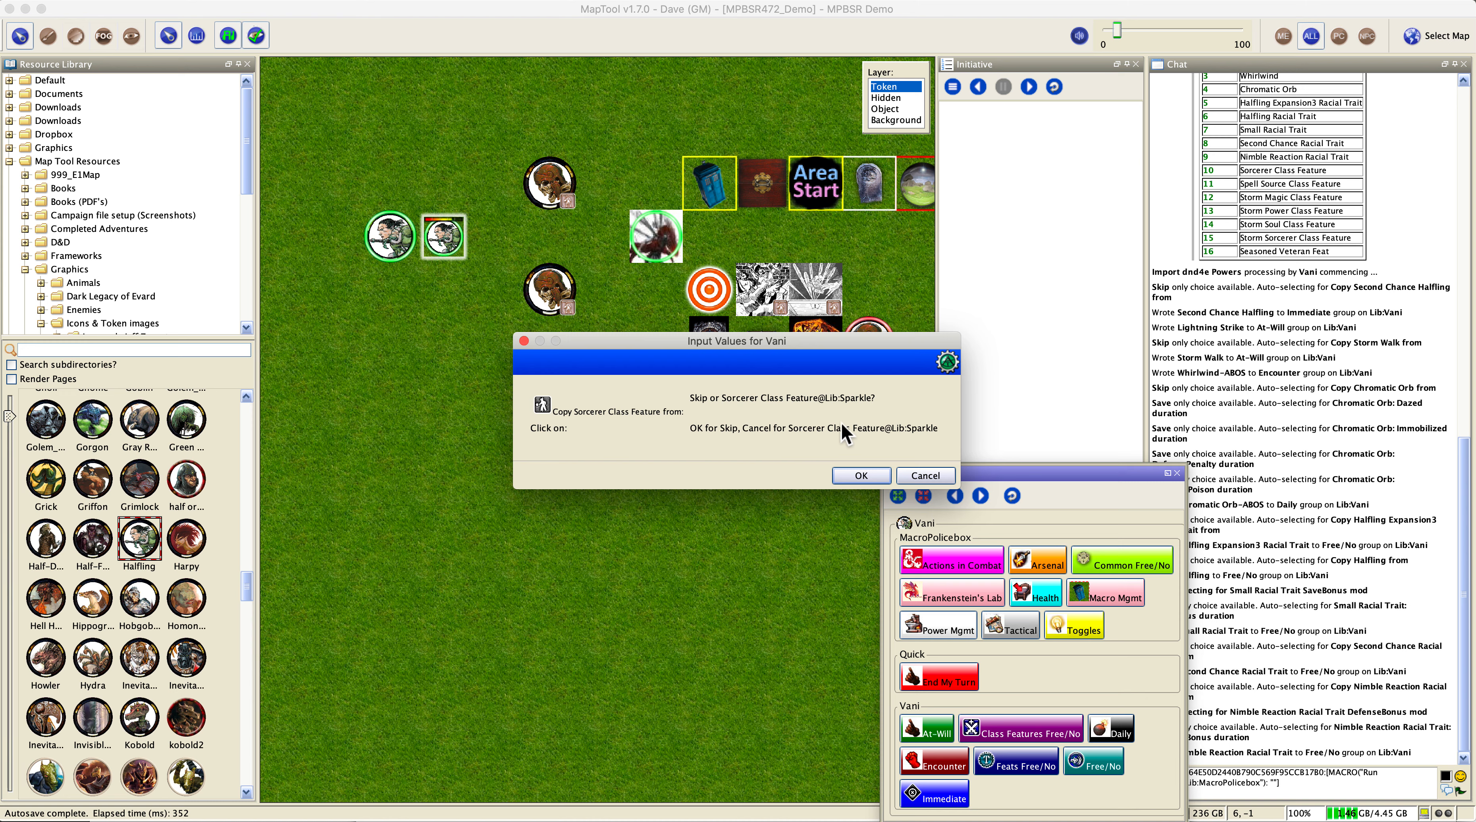
Skip copying Sorcerer Class Feature from Lib:Sparkle, decline skipping the remaining Lib searches, and accept the feature's parsed settings
left_click(855, 475)
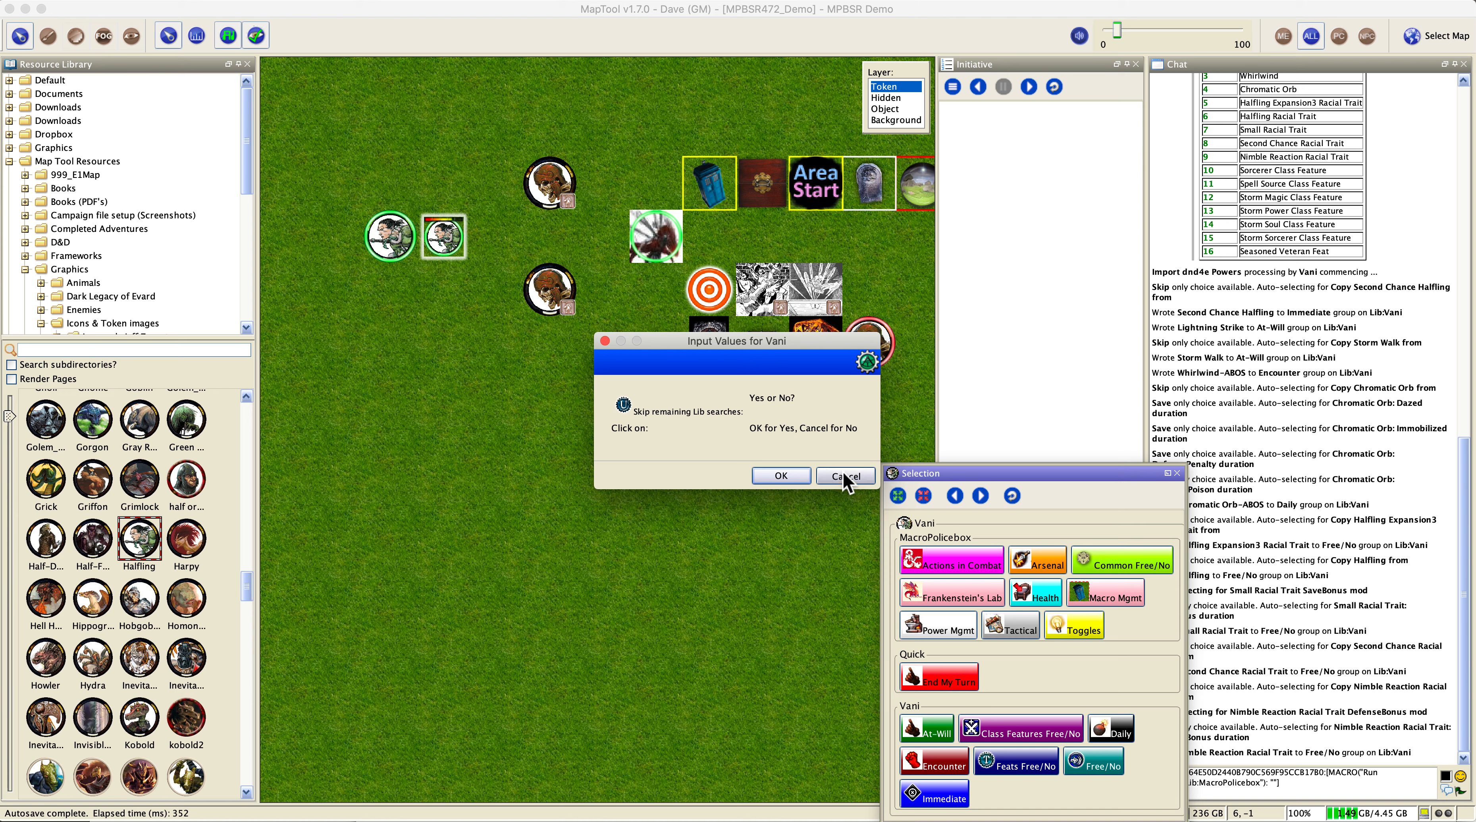
left_click(836, 473)
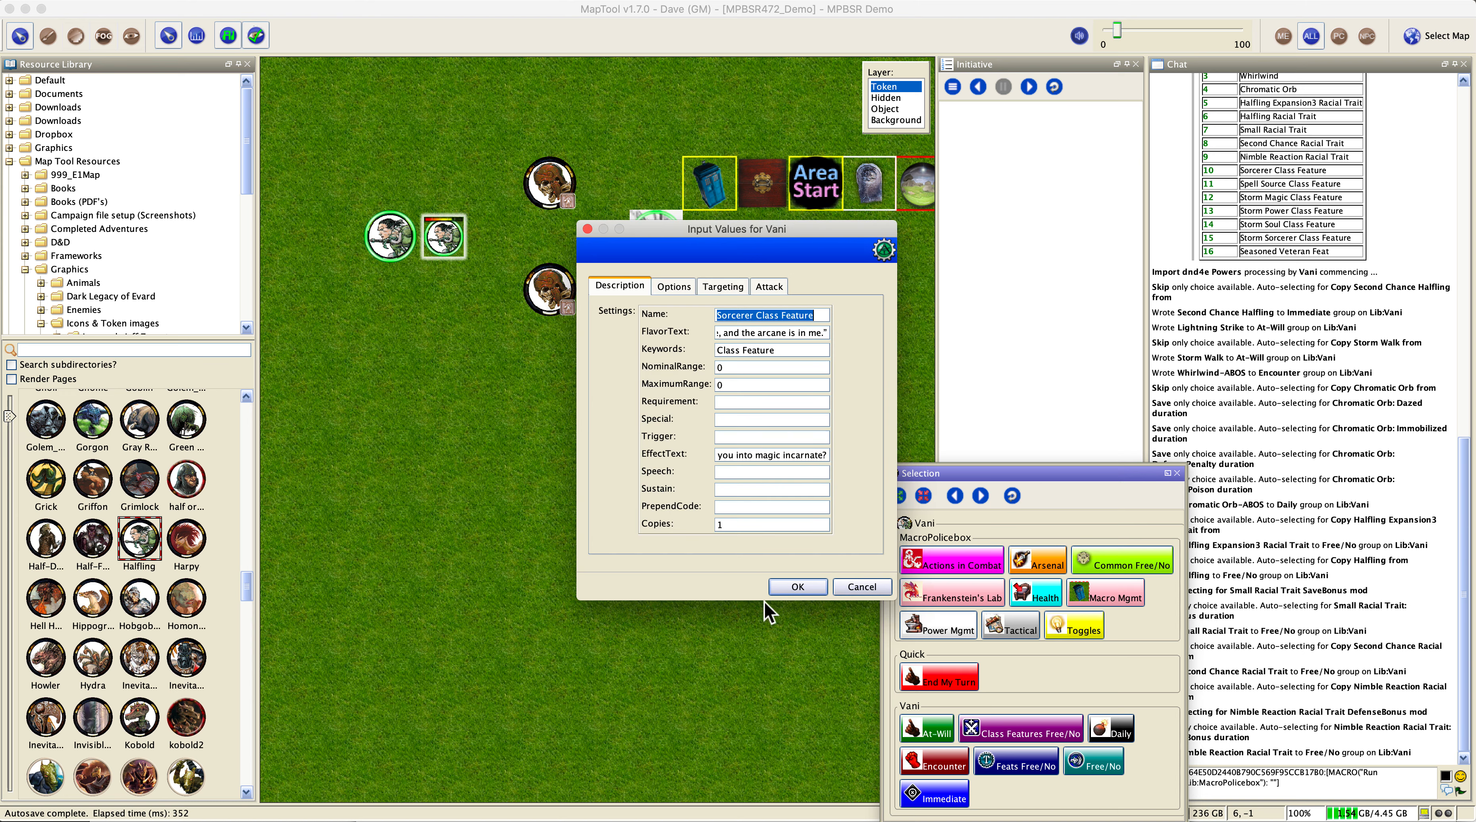
left_click(795, 586)
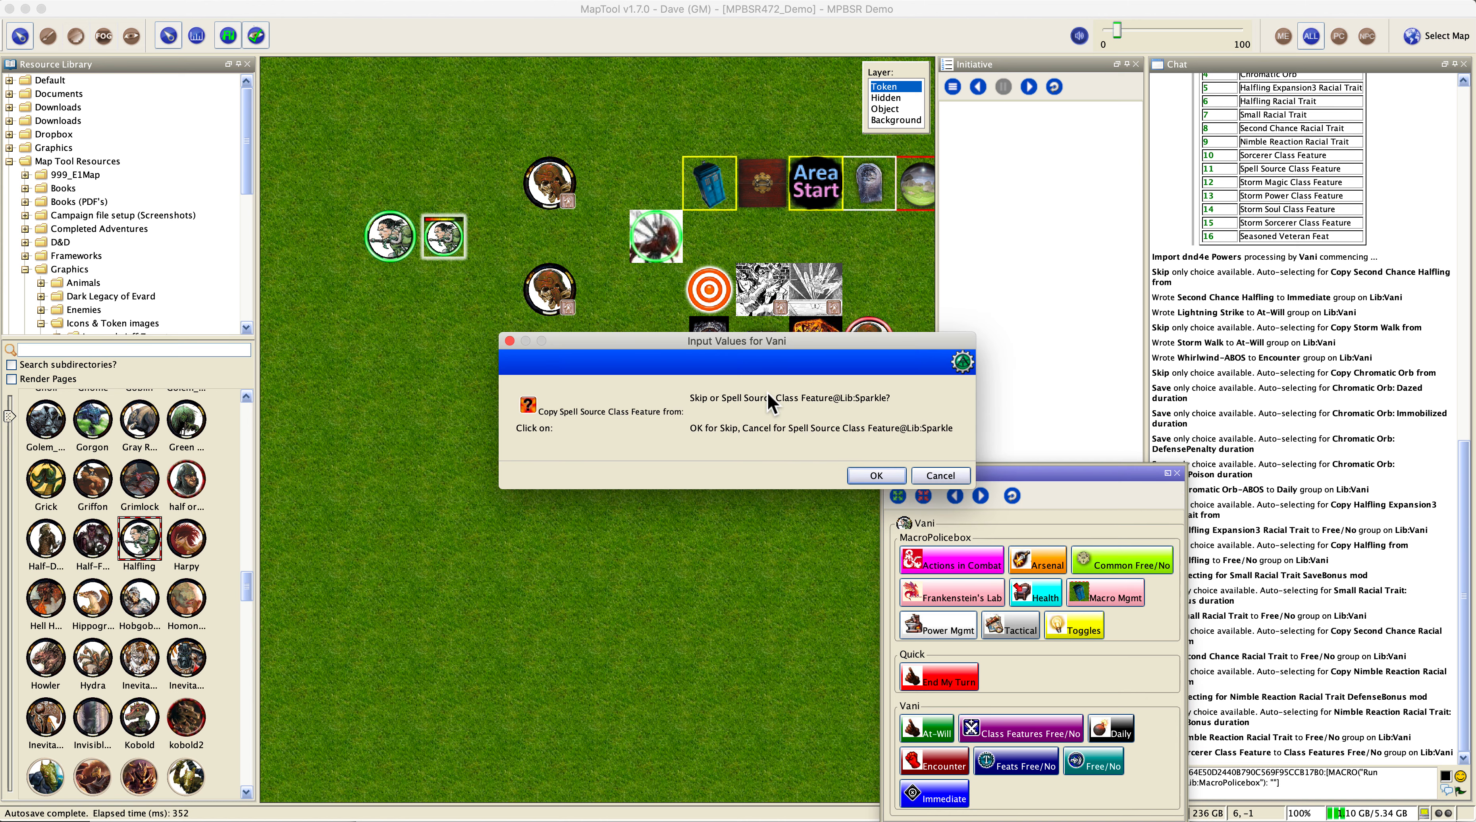
Skip copying Spell Source Class Feature from Lib:Sparkle, keep the remaining Lib searches, then review and accept its options and targeting
left_click(901, 474)
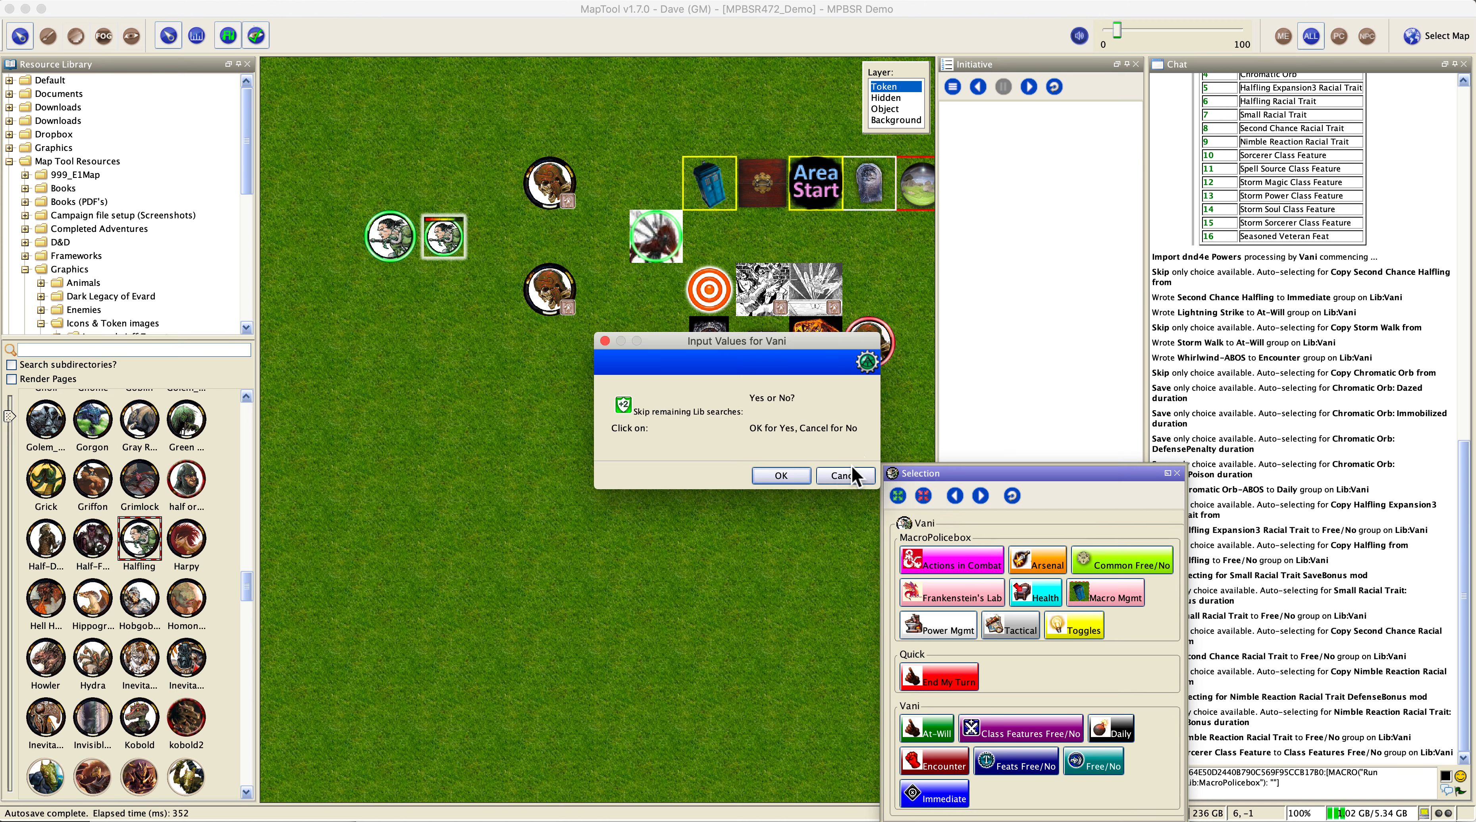
left_click(845, 475)
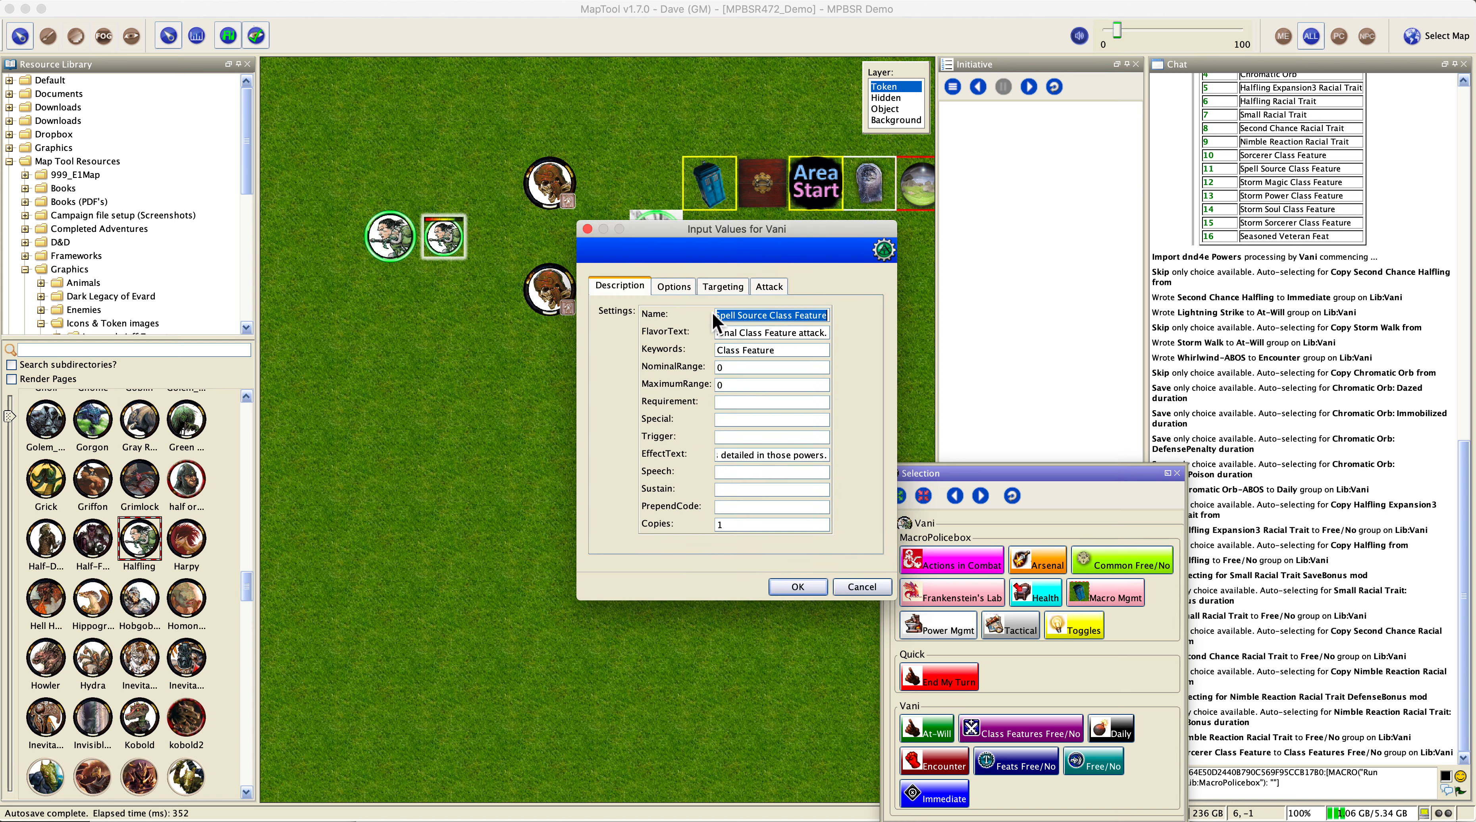
left_click(674, 286)
left_click(722, 286)
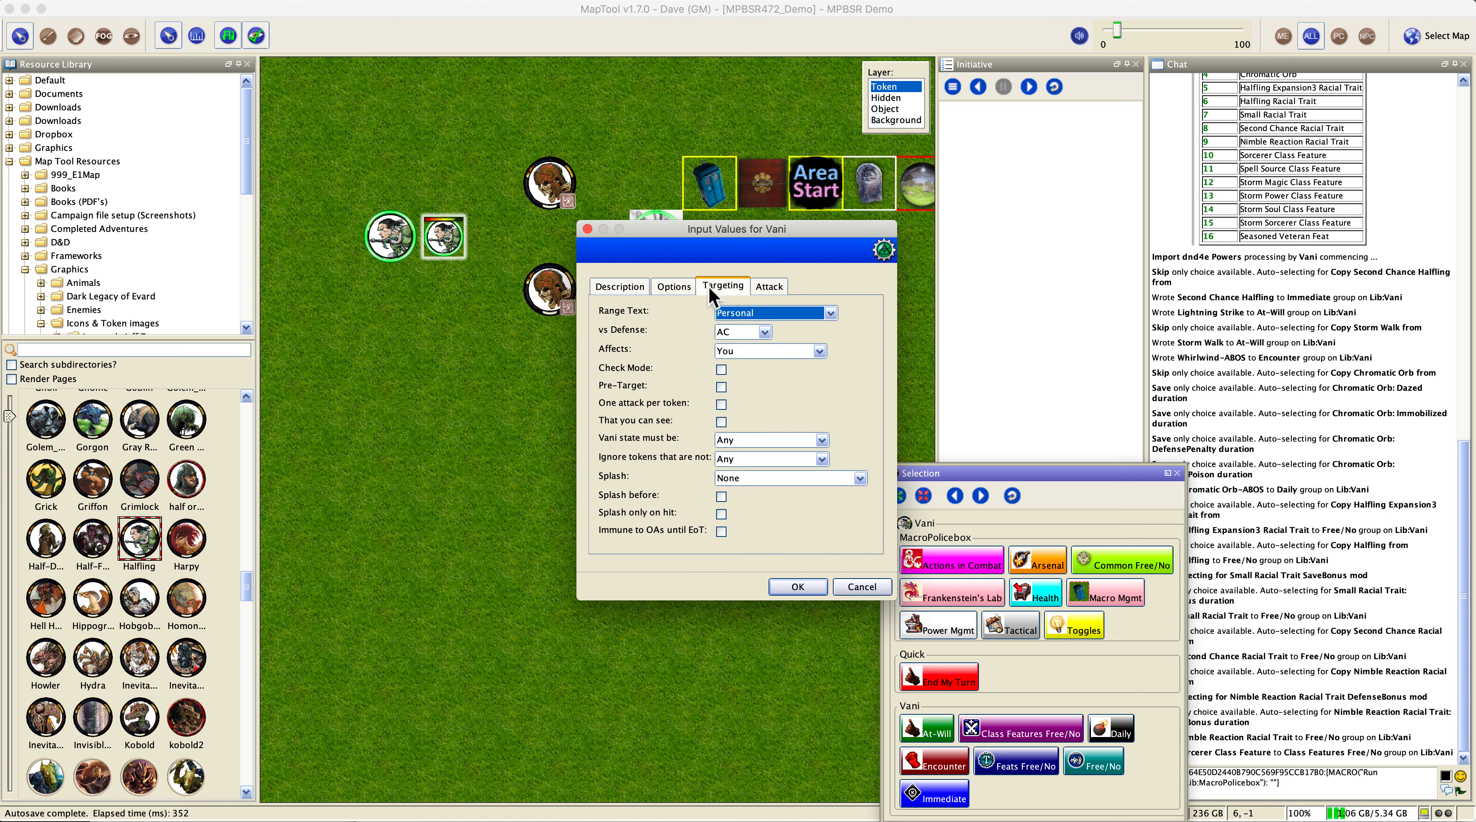
left_click(620, 286)
left_click(787, 588)
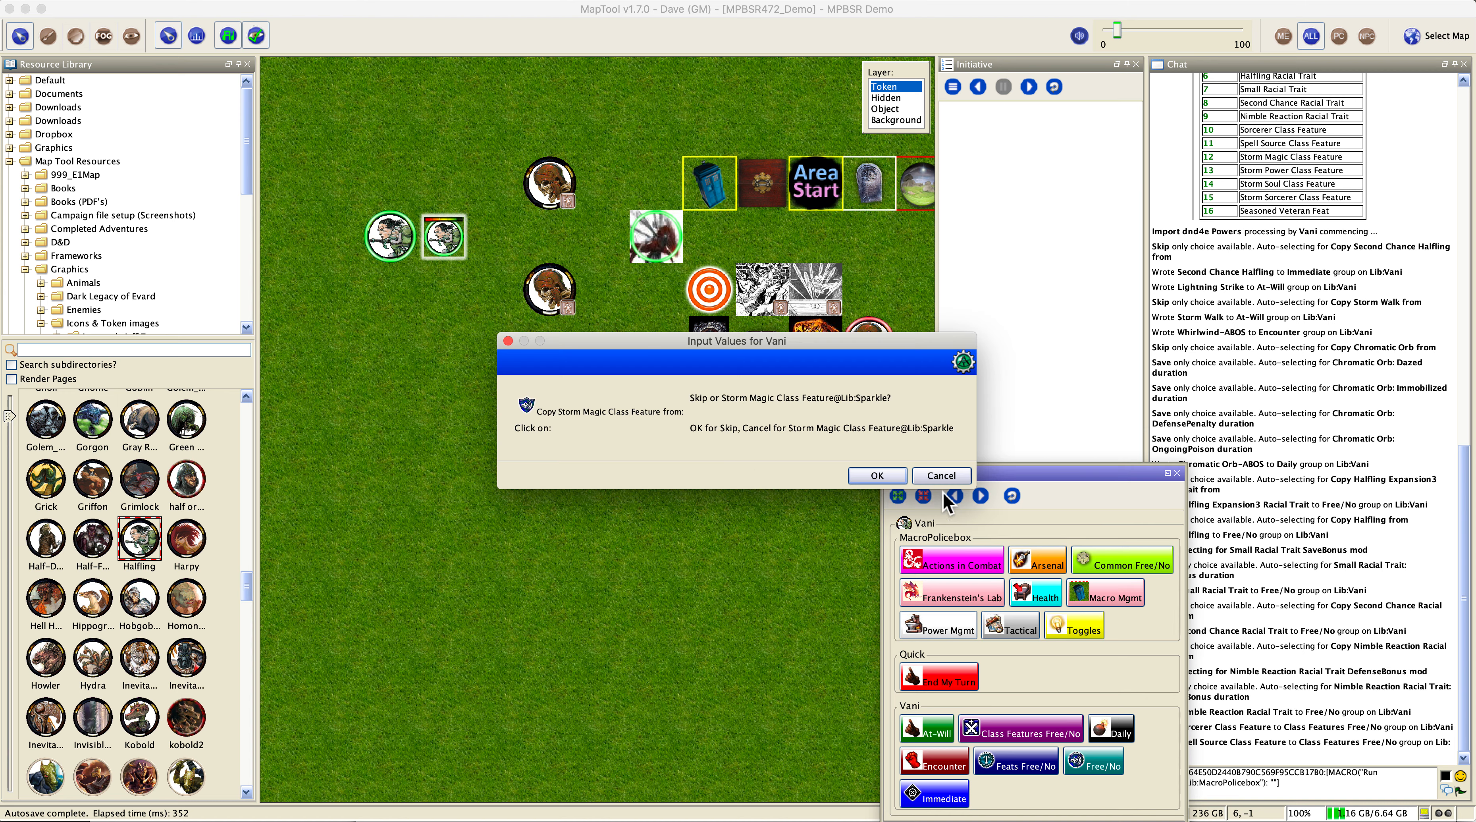
Skip copying Storm Magic Class Feature, skip all remaining Lib searches, then review and accept its parsed options, targeting and attack settings
left_click(954, 480)
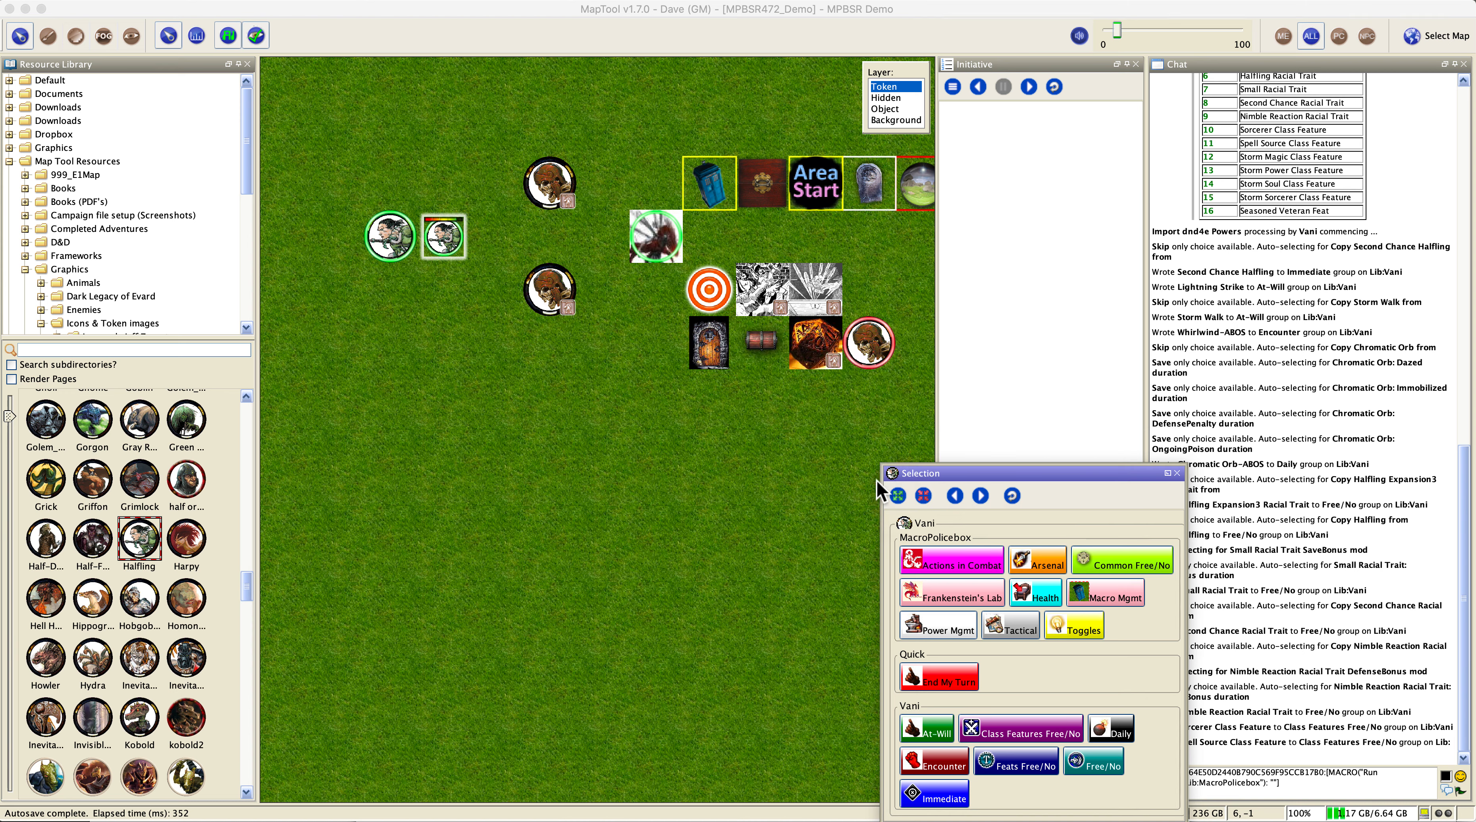
left_click(775, 475)
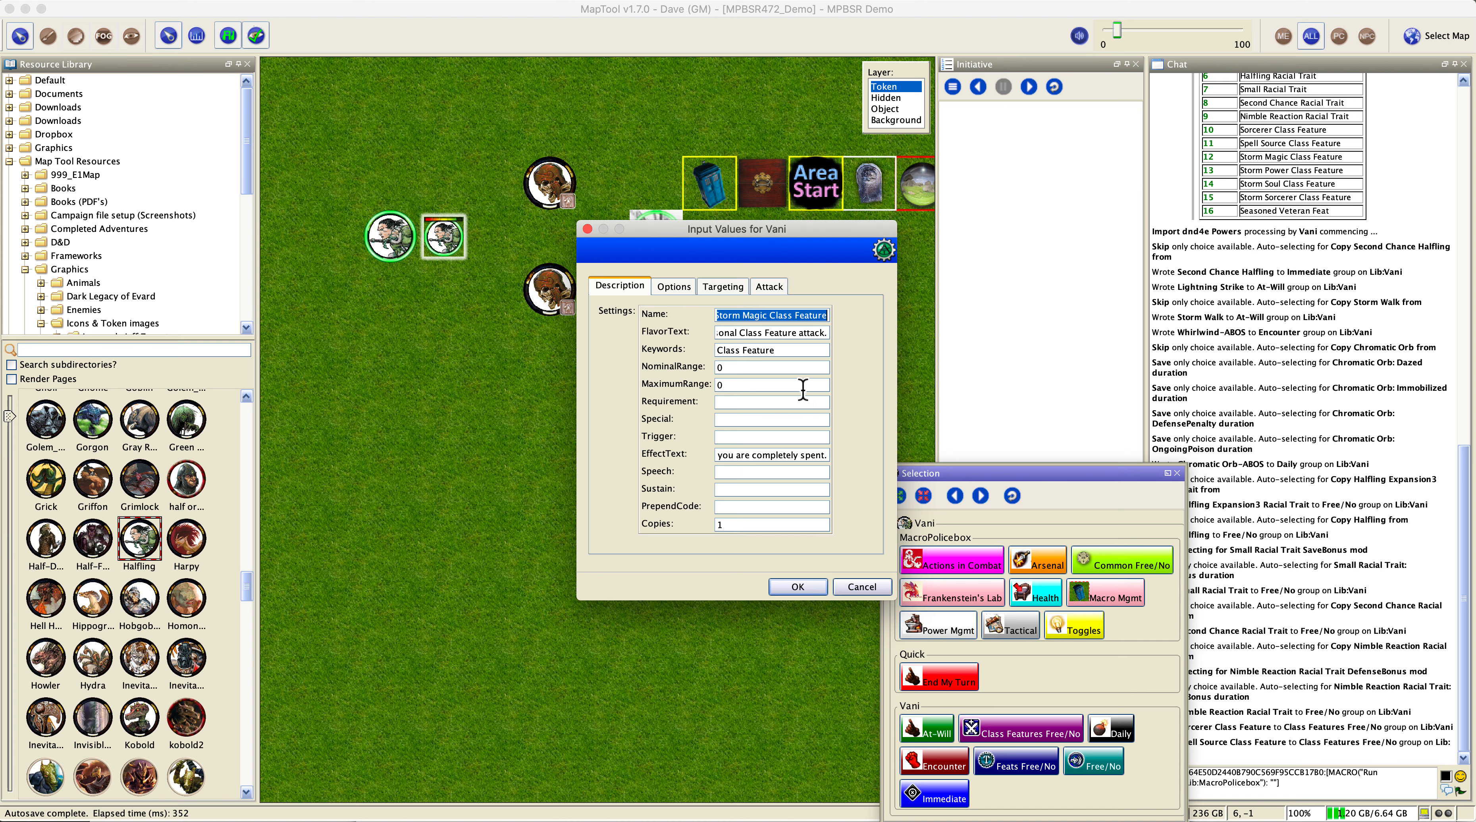
left_click(674, 286)
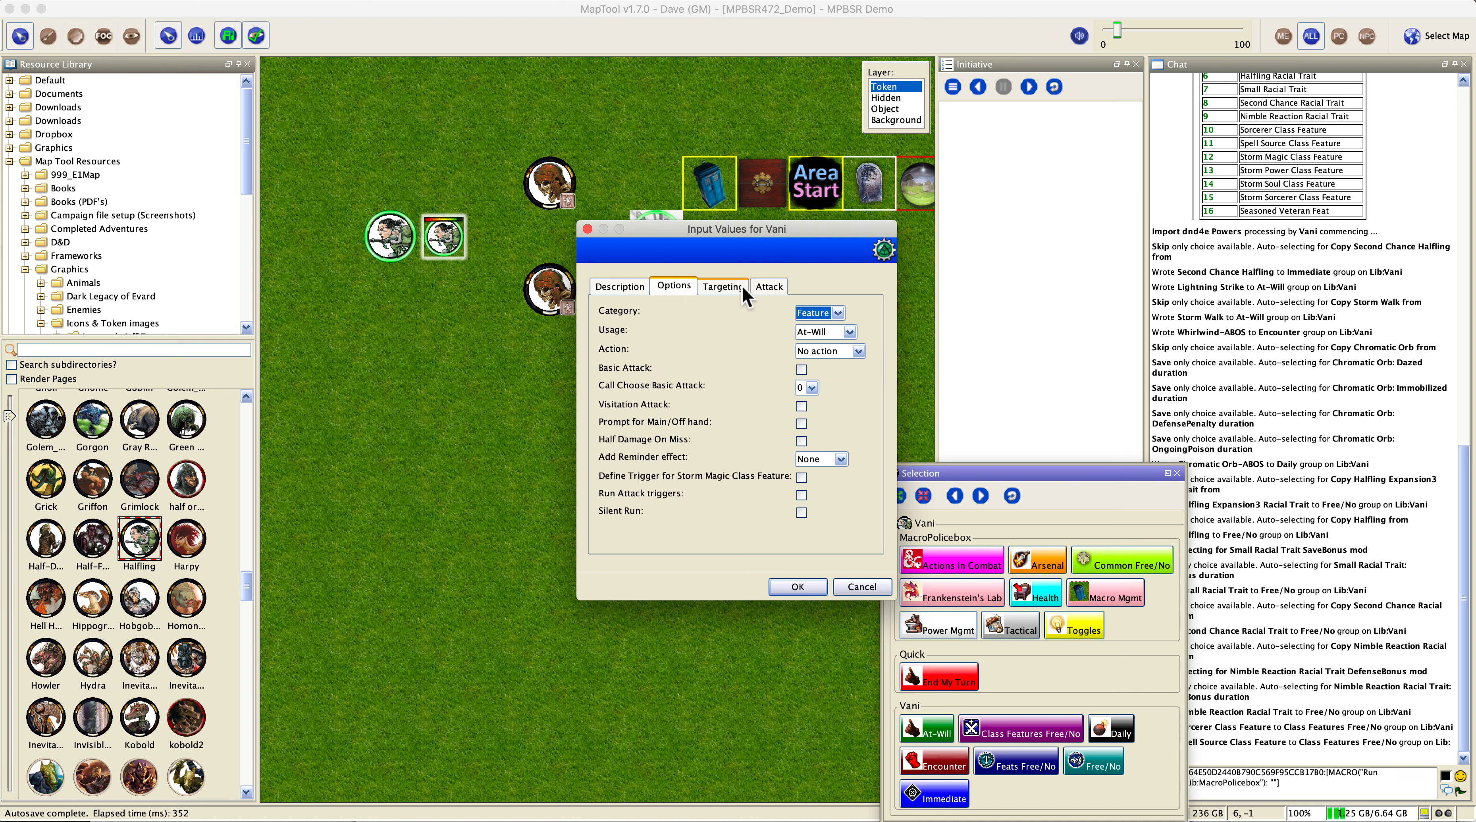
left_click(723, 286)
left_click(771, 287)
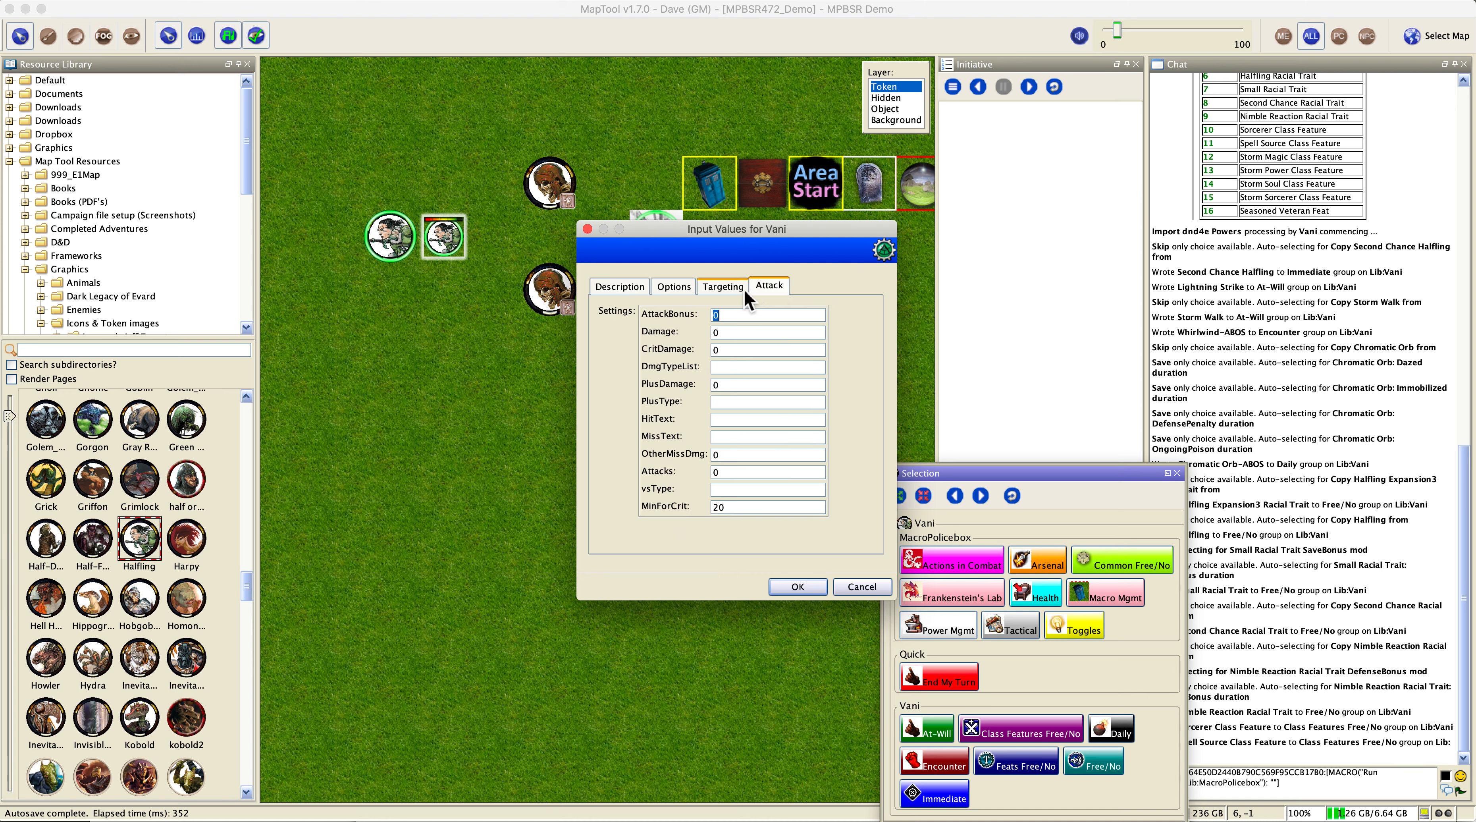
left_click(633, 287)
left_click(797, 588)
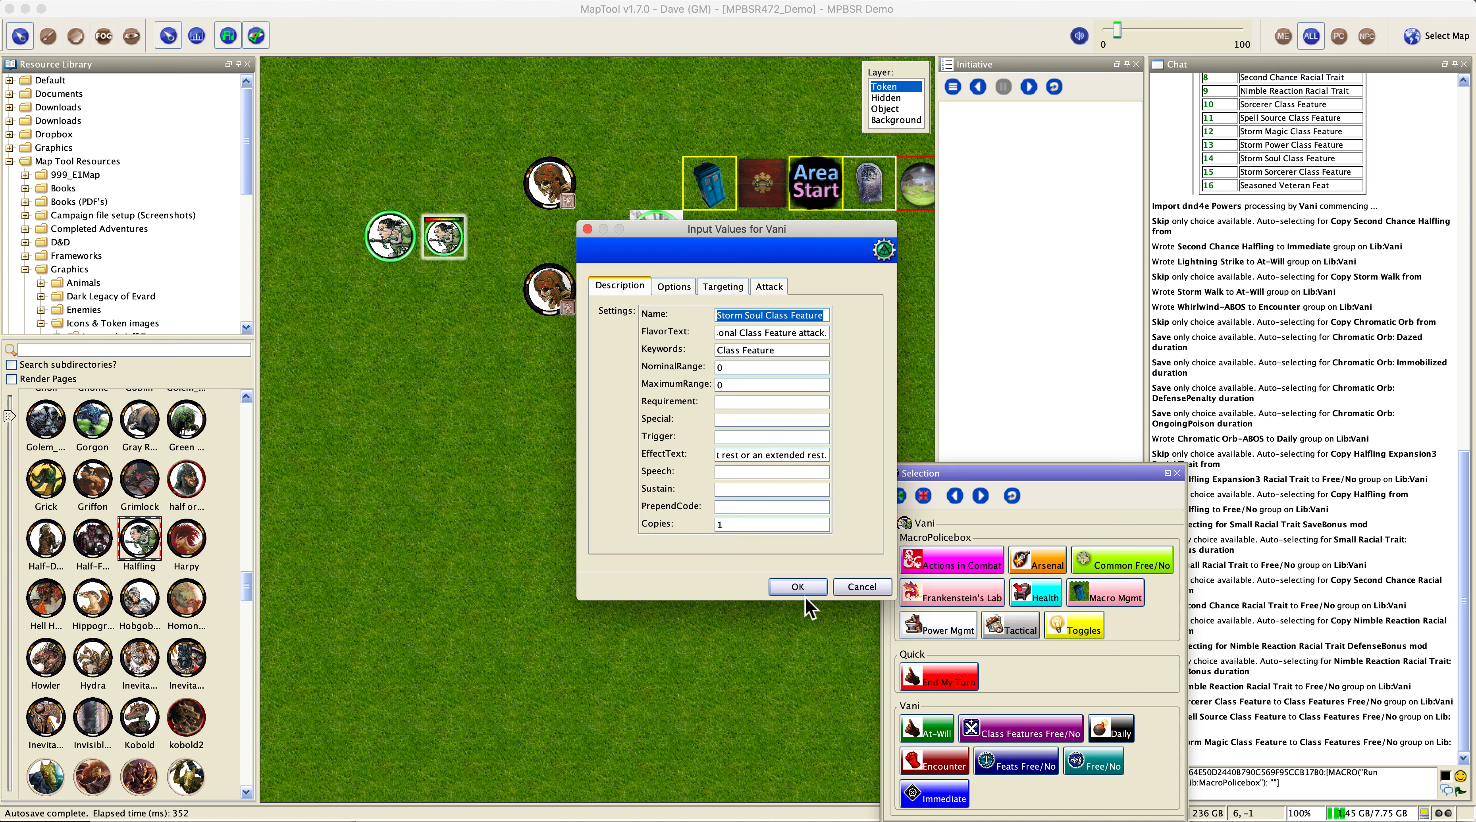
Accept Storm Soul Class Feature with a DefenseBonus mod of 4 and range 0, applied to AC, Fortitude, Reflex and Will
left_click(803, 592)
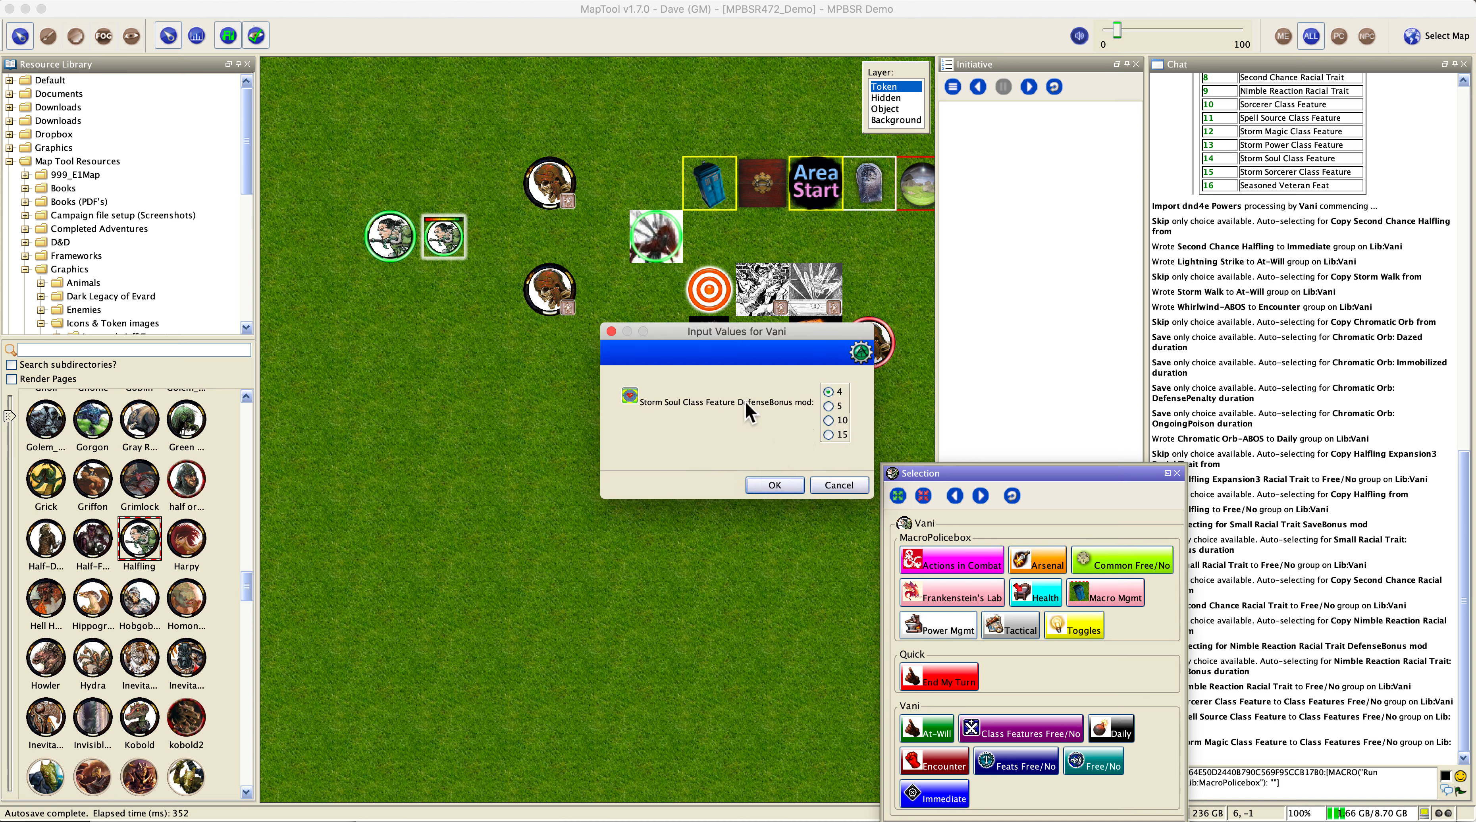
left_click(773, 486)
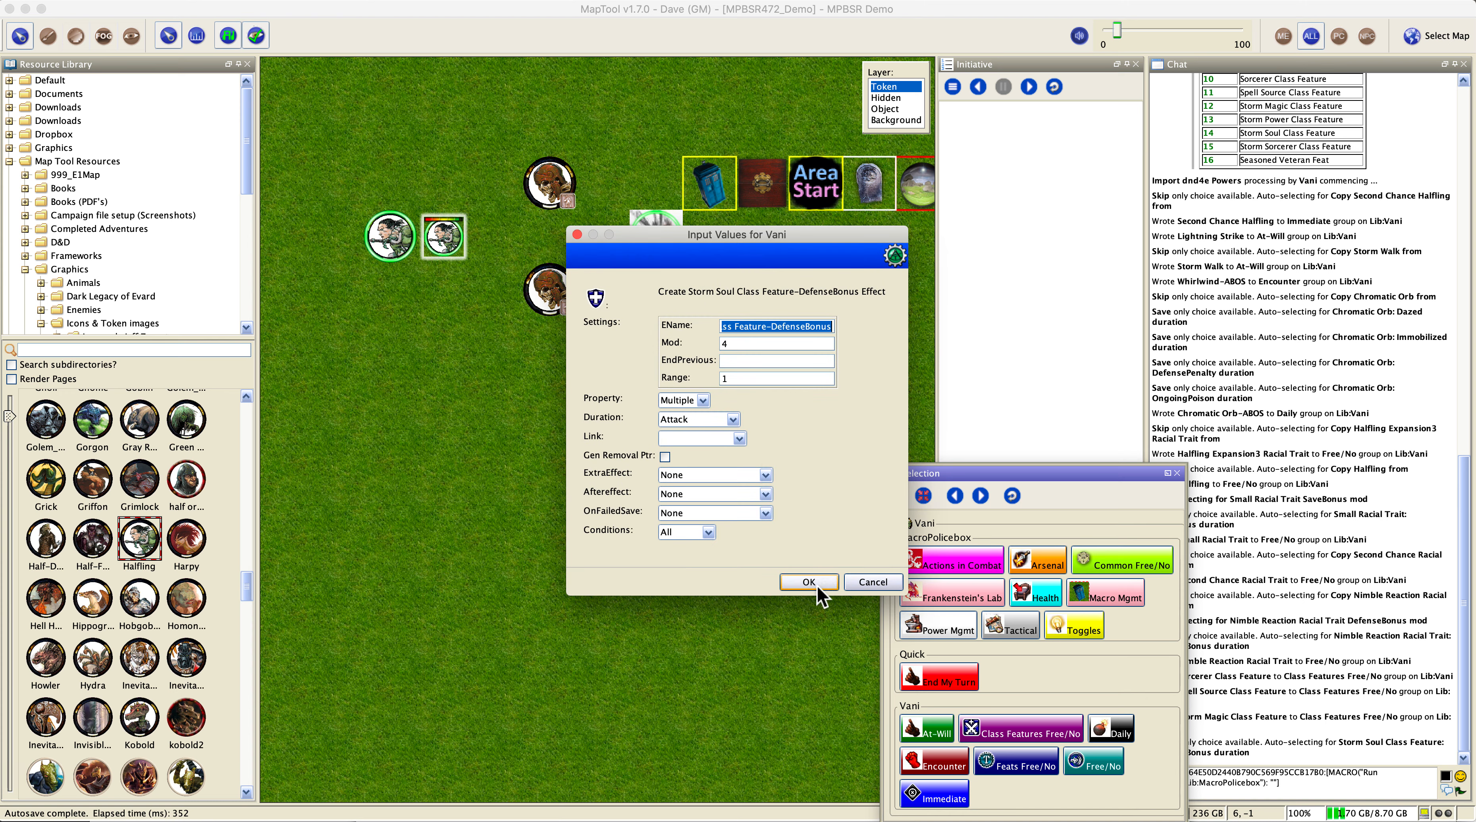
left_click(816, 584)
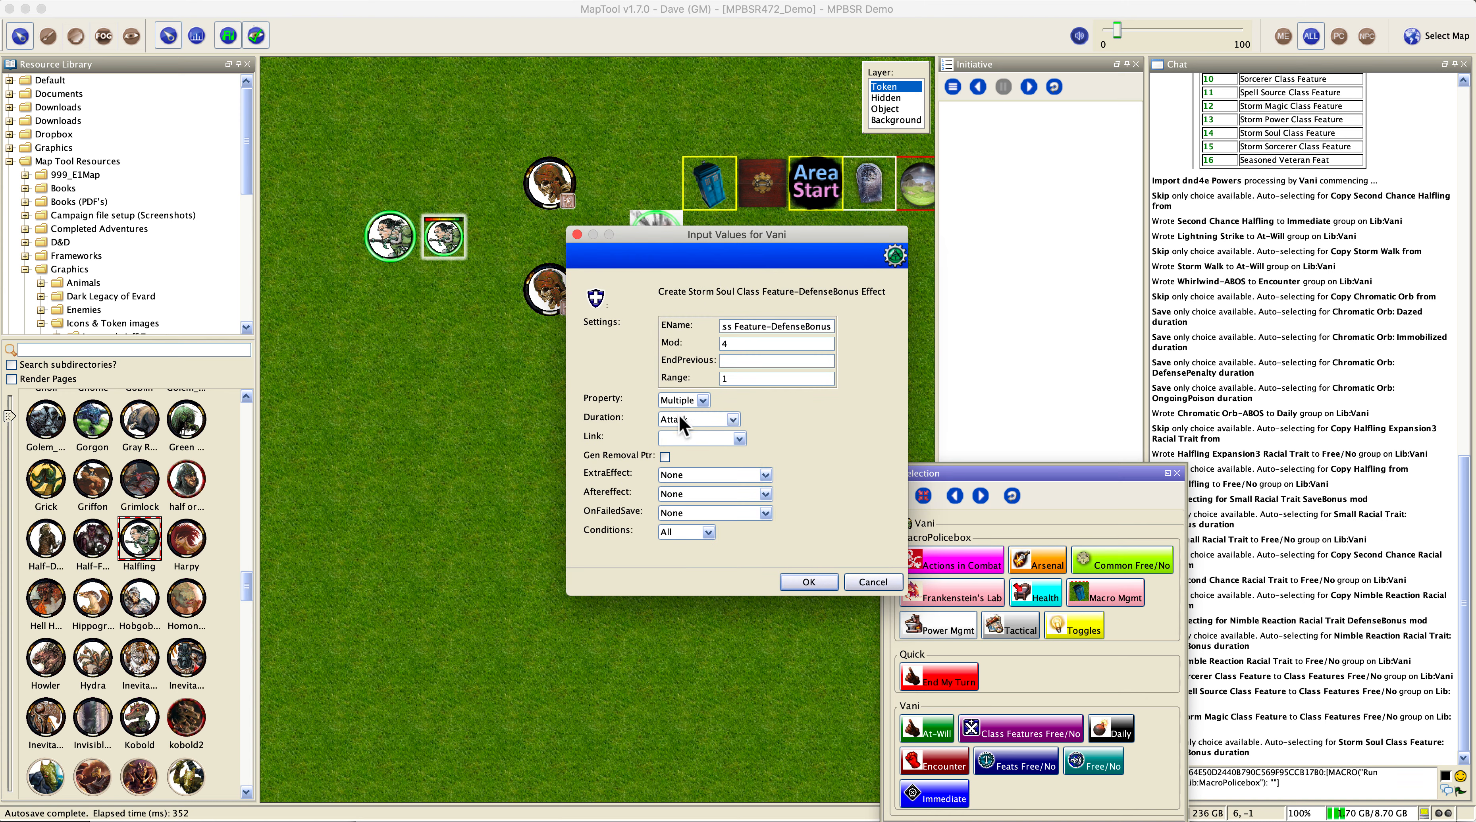
left_click(750, 381)
type("0")
left_click(794, 578)
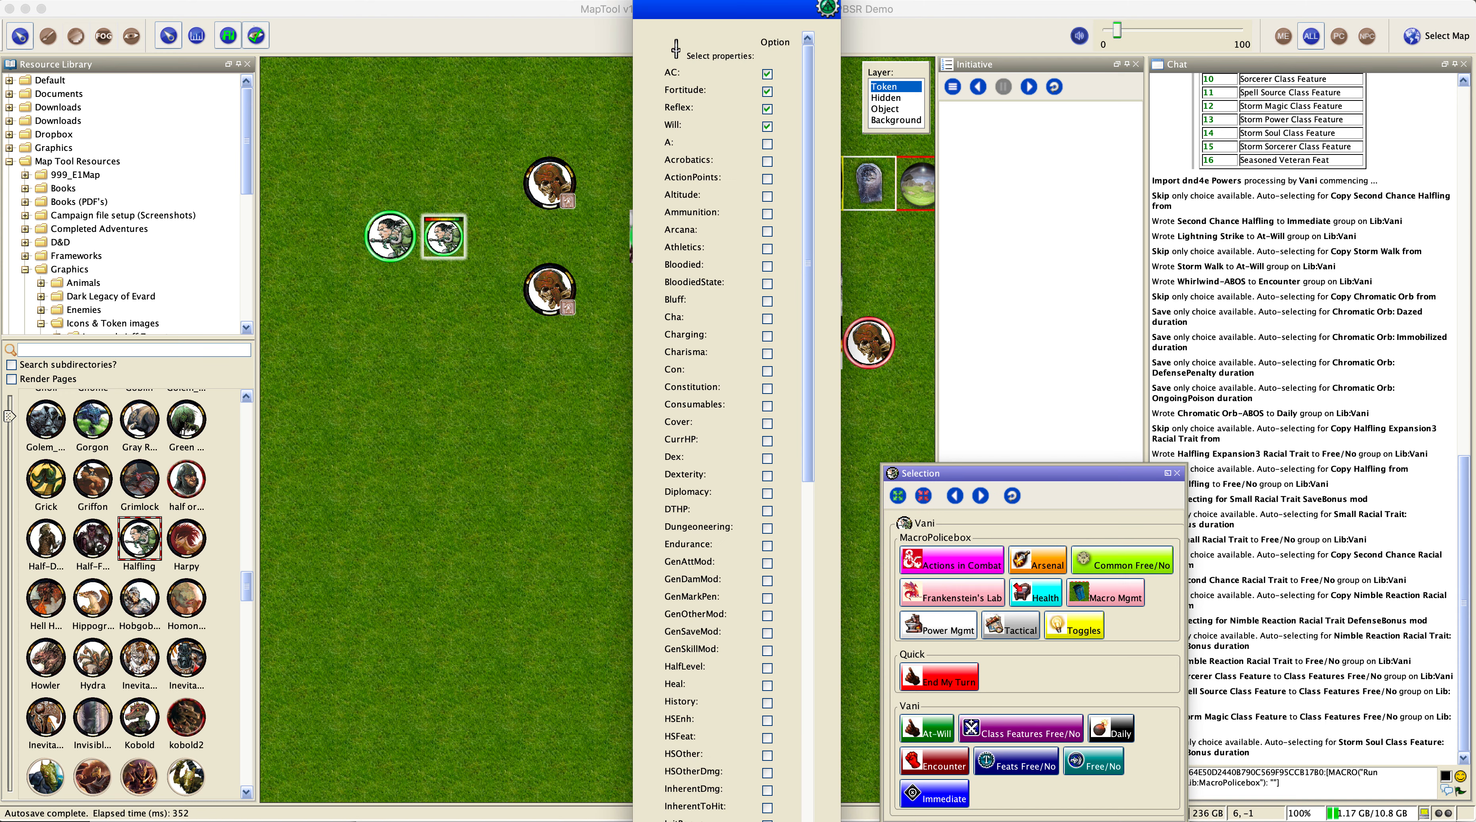
left_click(742, 821)
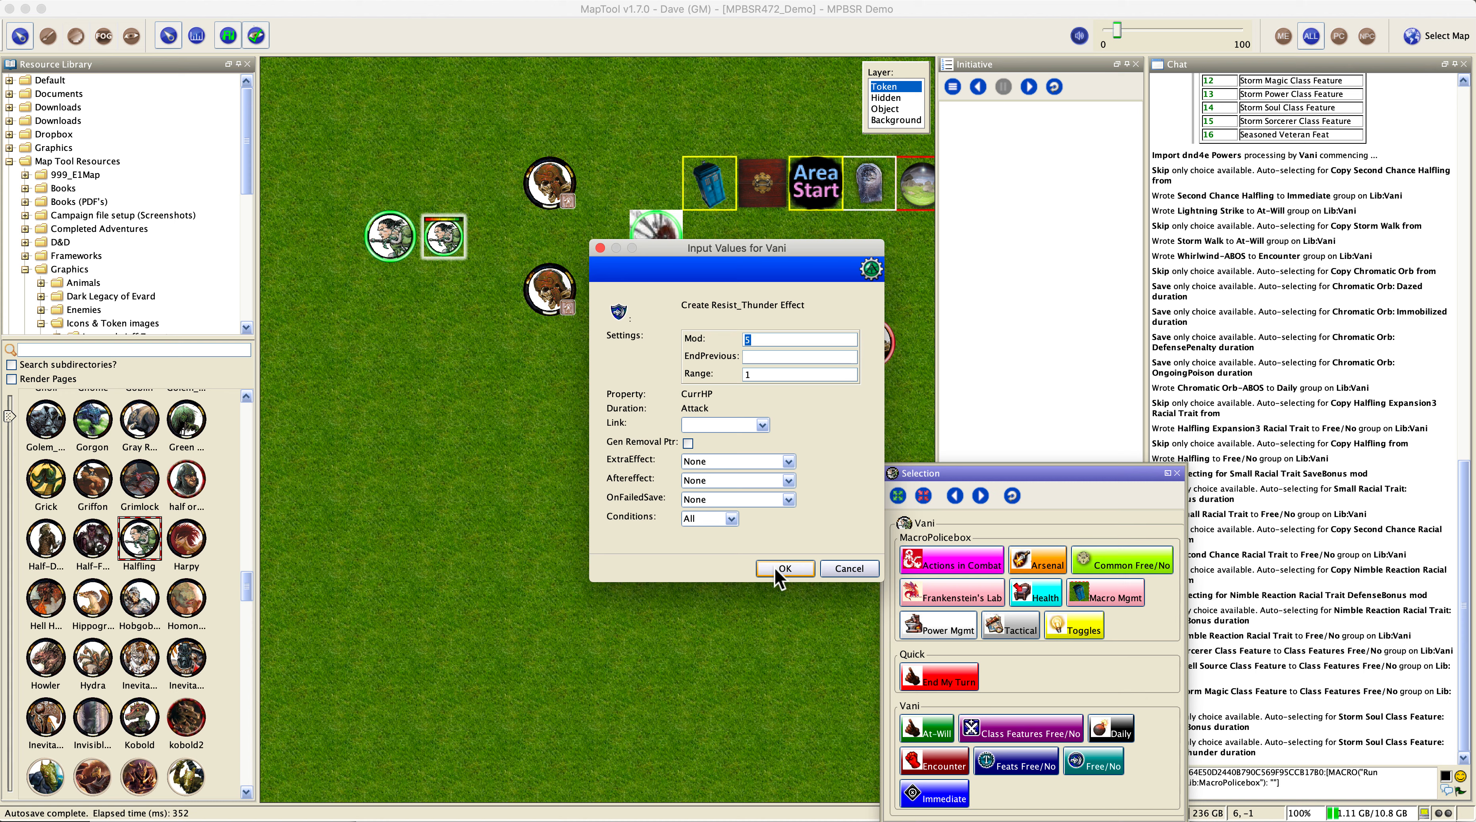
Set the Resist_Thunder effect's range to 0 and accept targeting for Allies including self for both DefenseBonus and Resist_Thunder
left_click_drag(781, 569, 800, 524)
left_click(770, 382)
type("0")
left_click(786, 567)
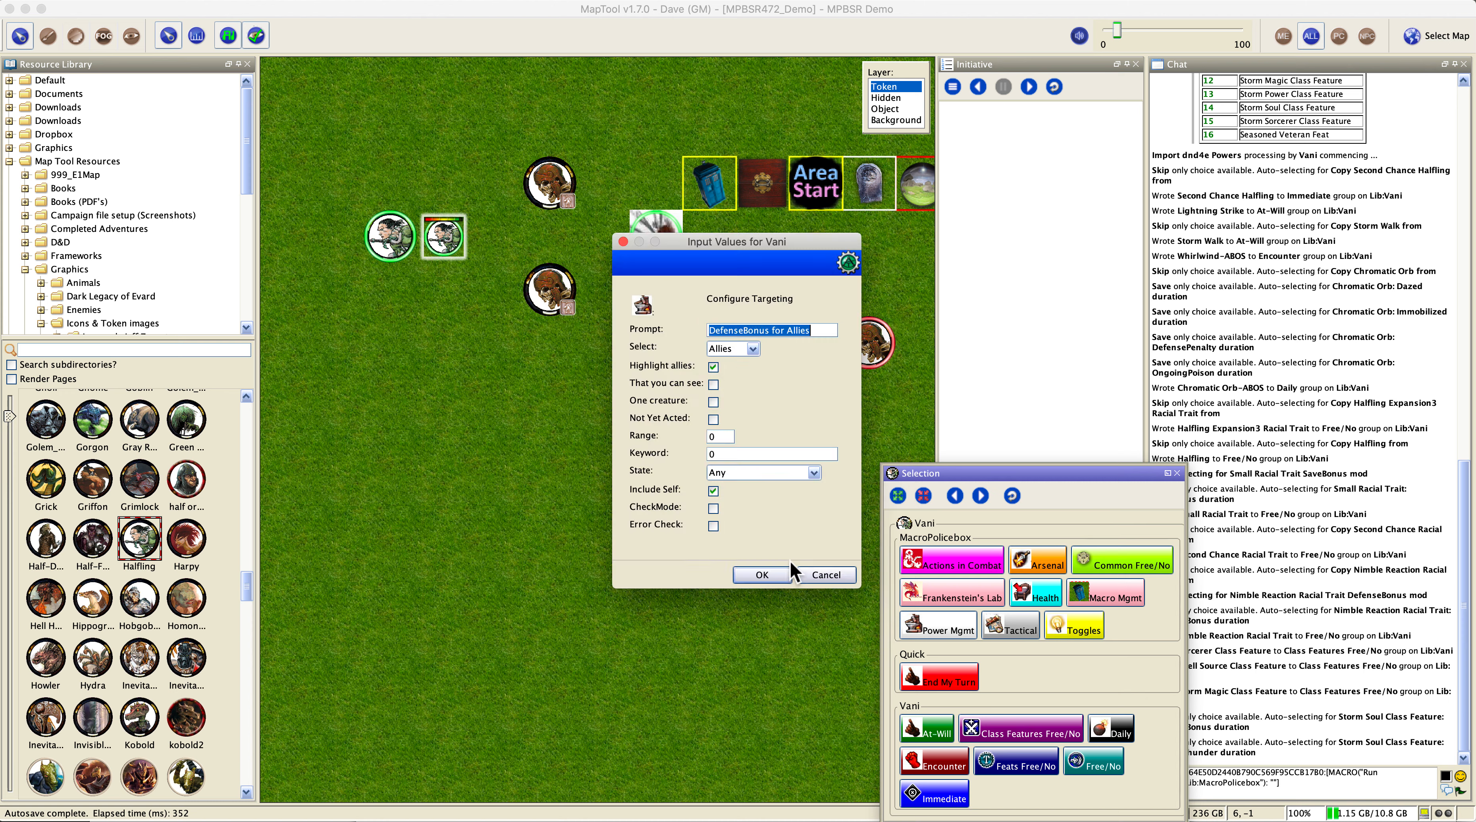
left_click(755, 581)
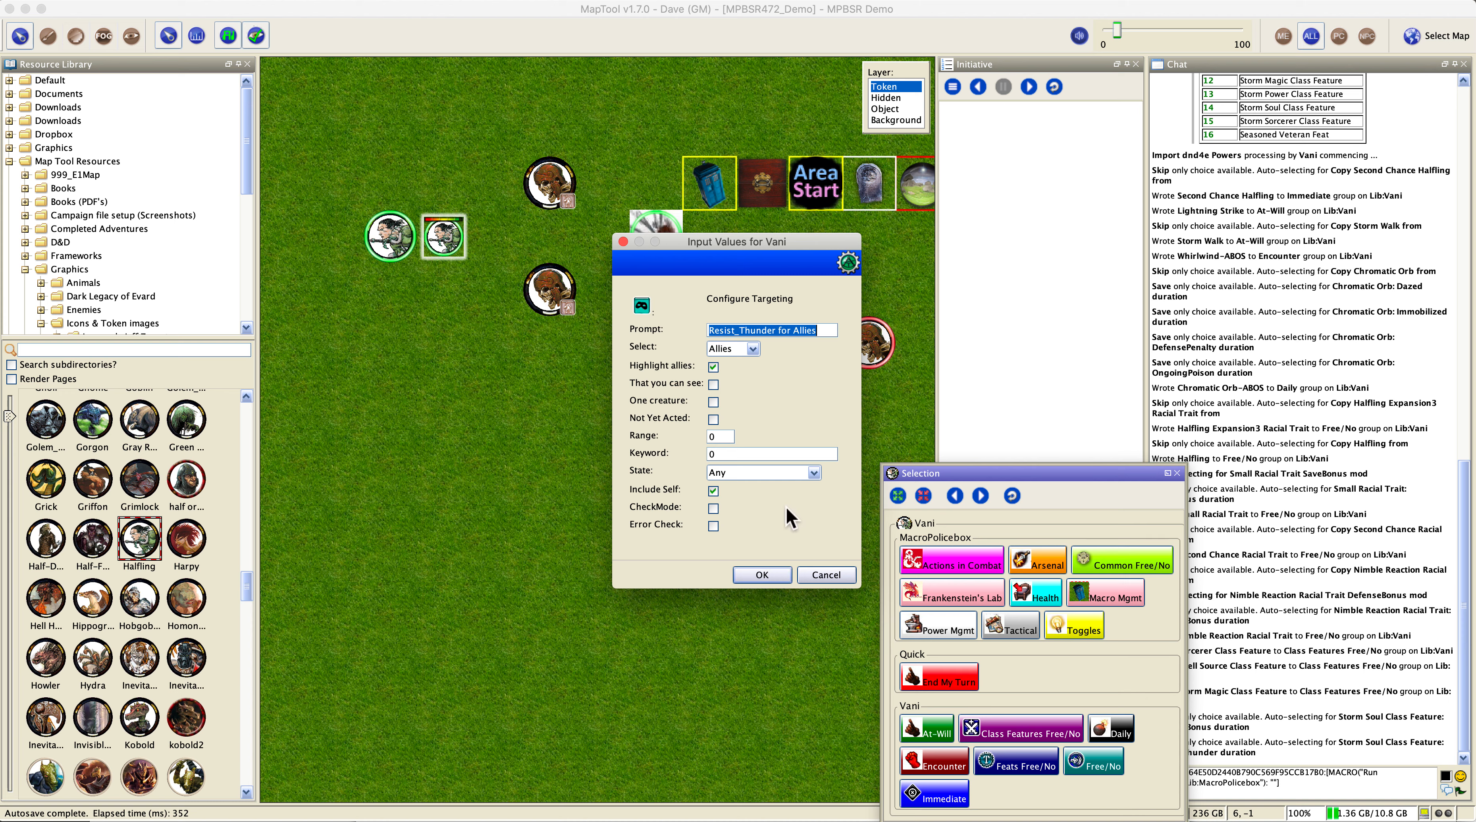
left_click(776, 579)
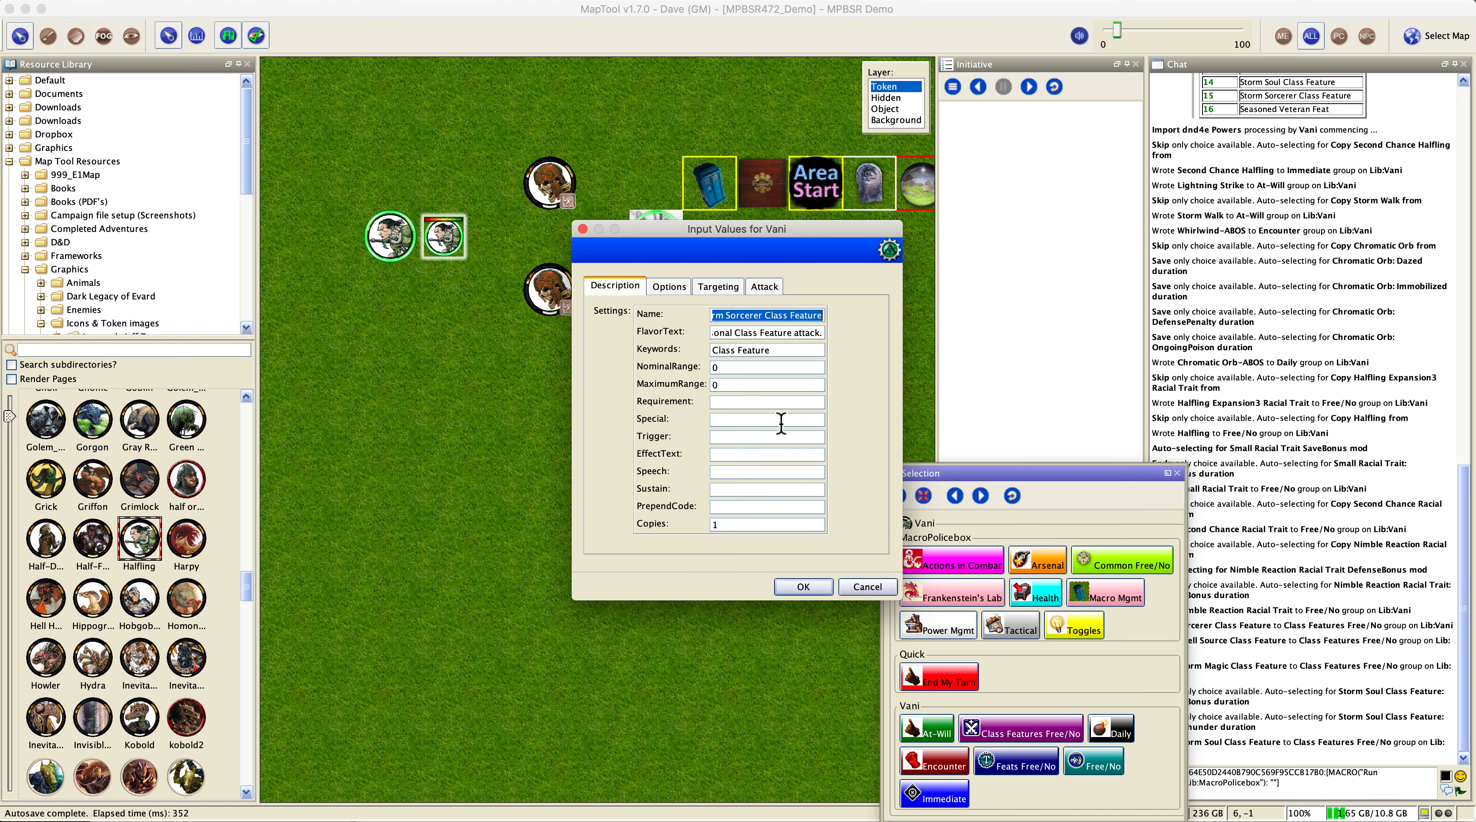
Accept the parsed Storm Sorcerer Class Feature and Seasoned Veteran Feat, and keep Vani as the Status EndTurn Runner
left_click(828, 586)
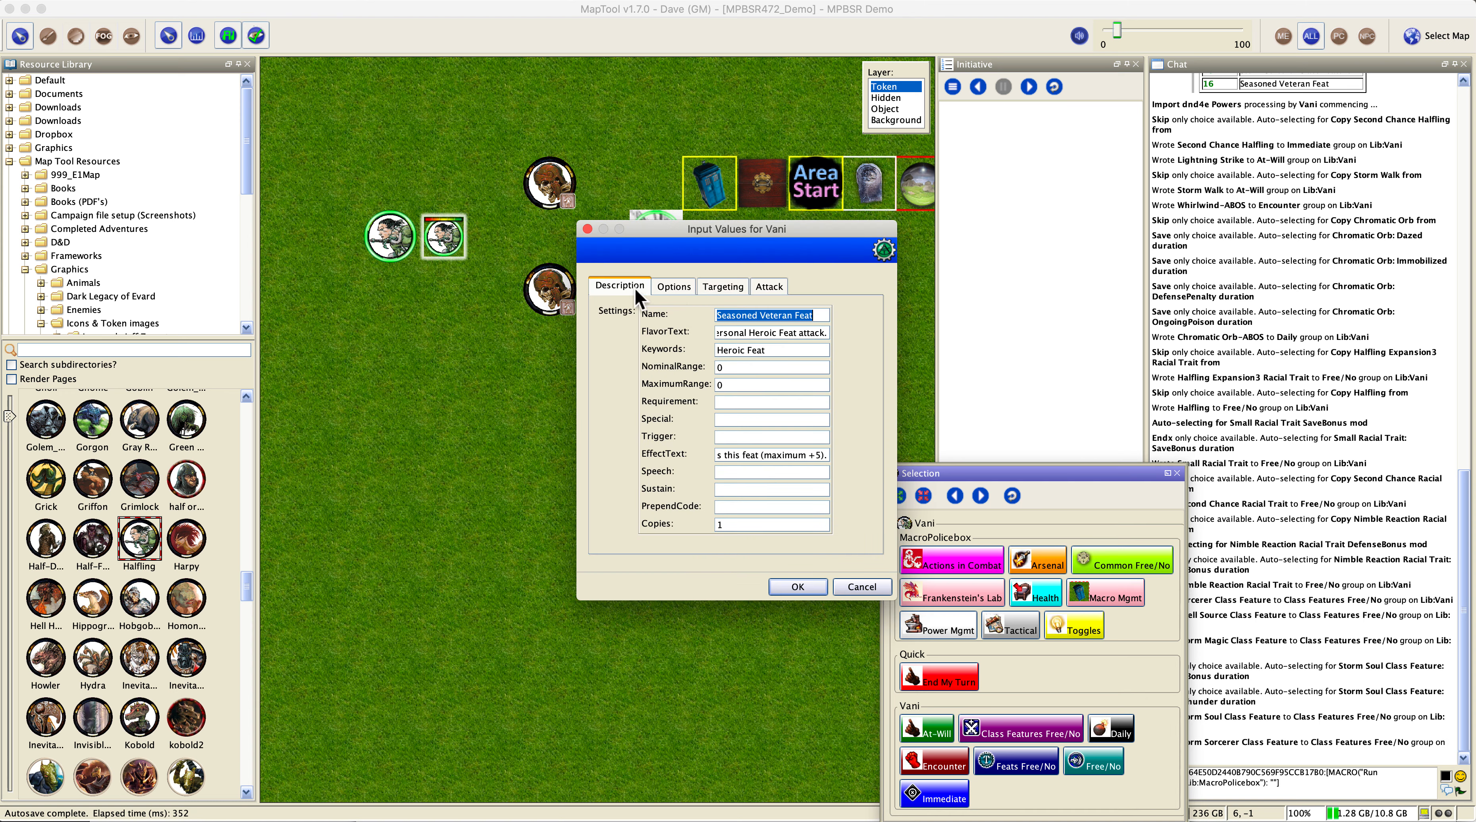
left_click(780, 588)
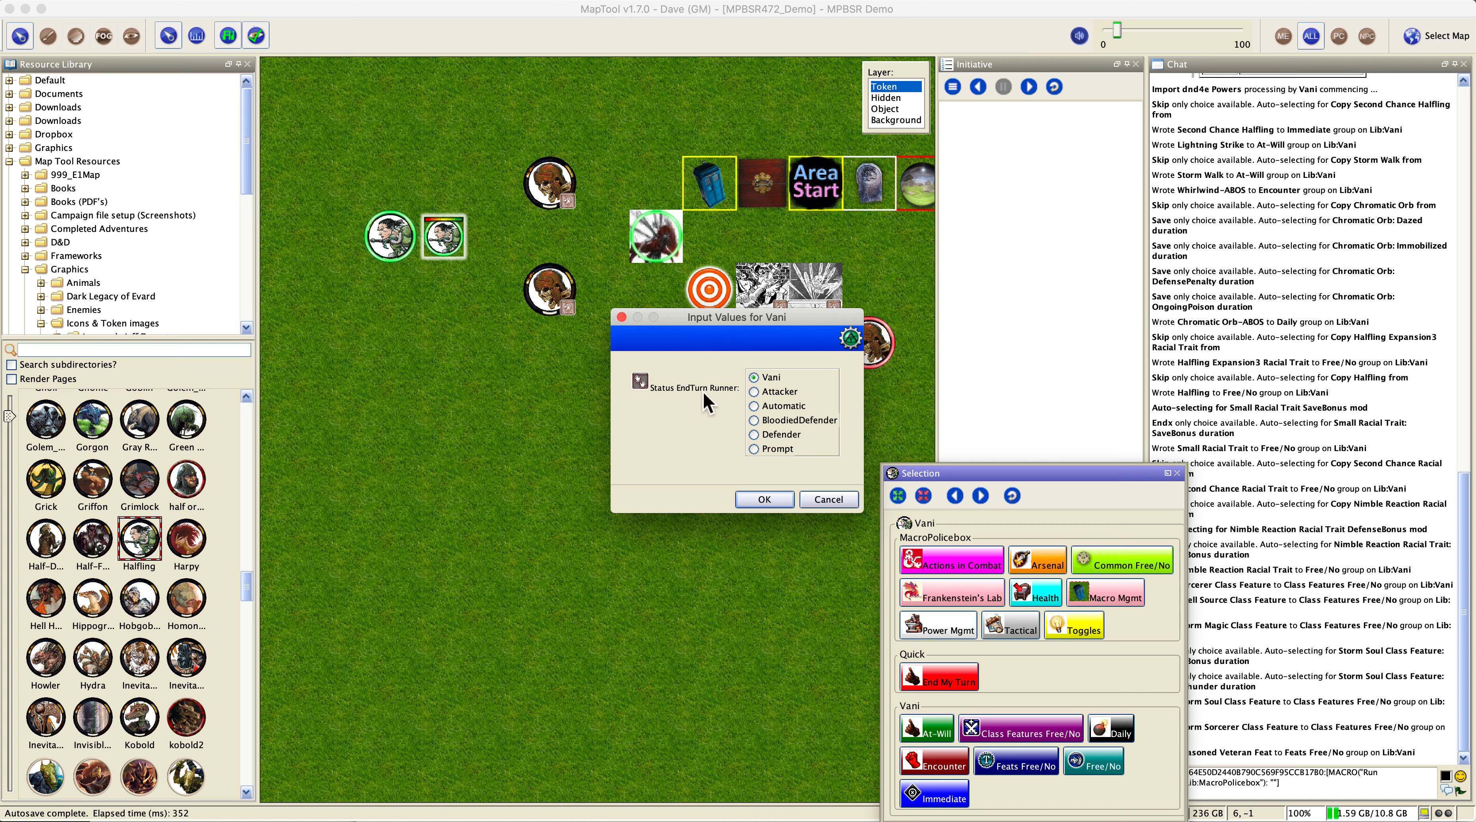
left_click(771, 497)
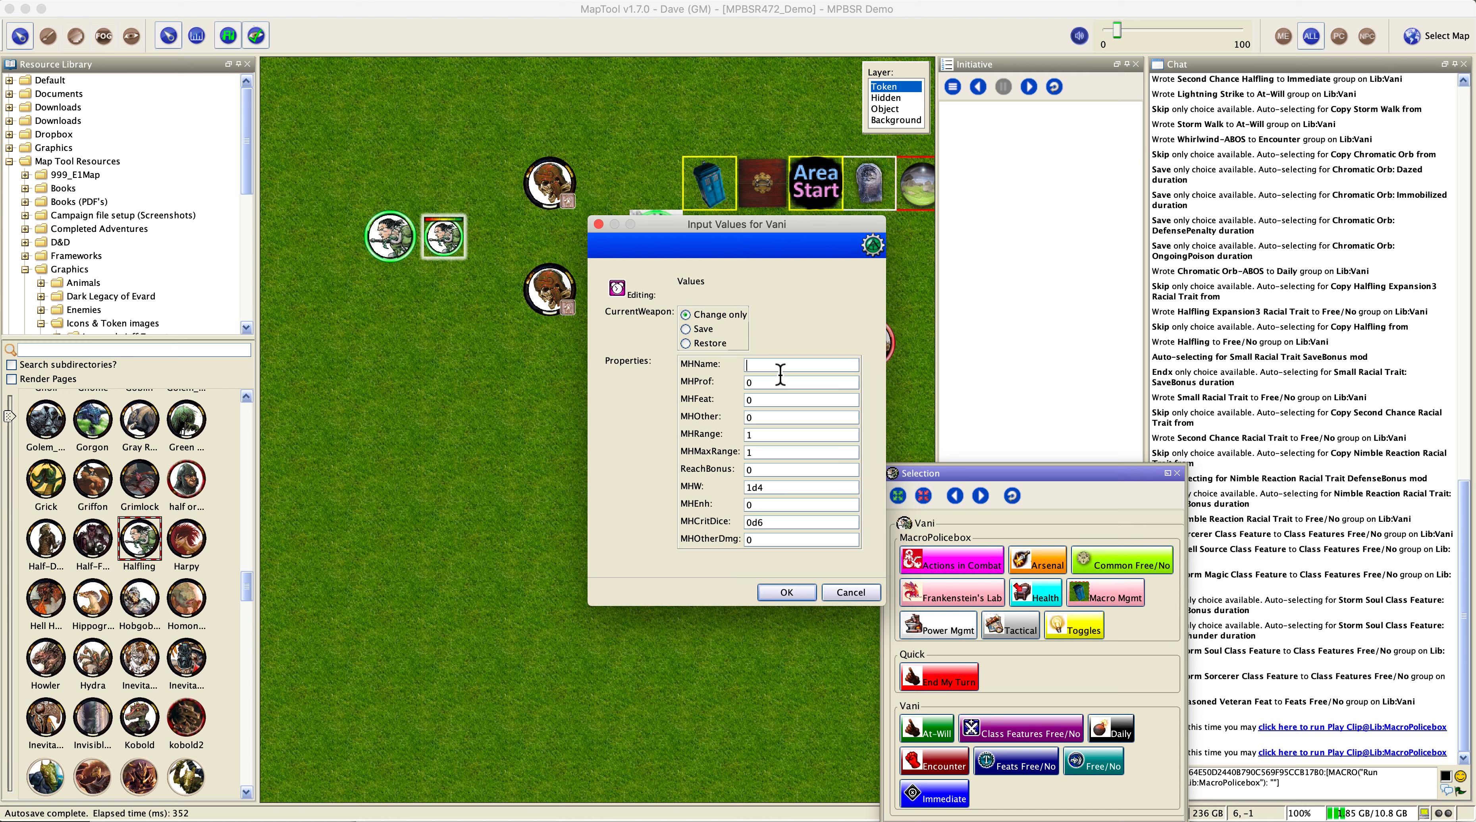
Name the main-hand weapon Staff, and mark it as neither a high crit nor a single-handed weapon
type("Staff")
left_click(788, 593)
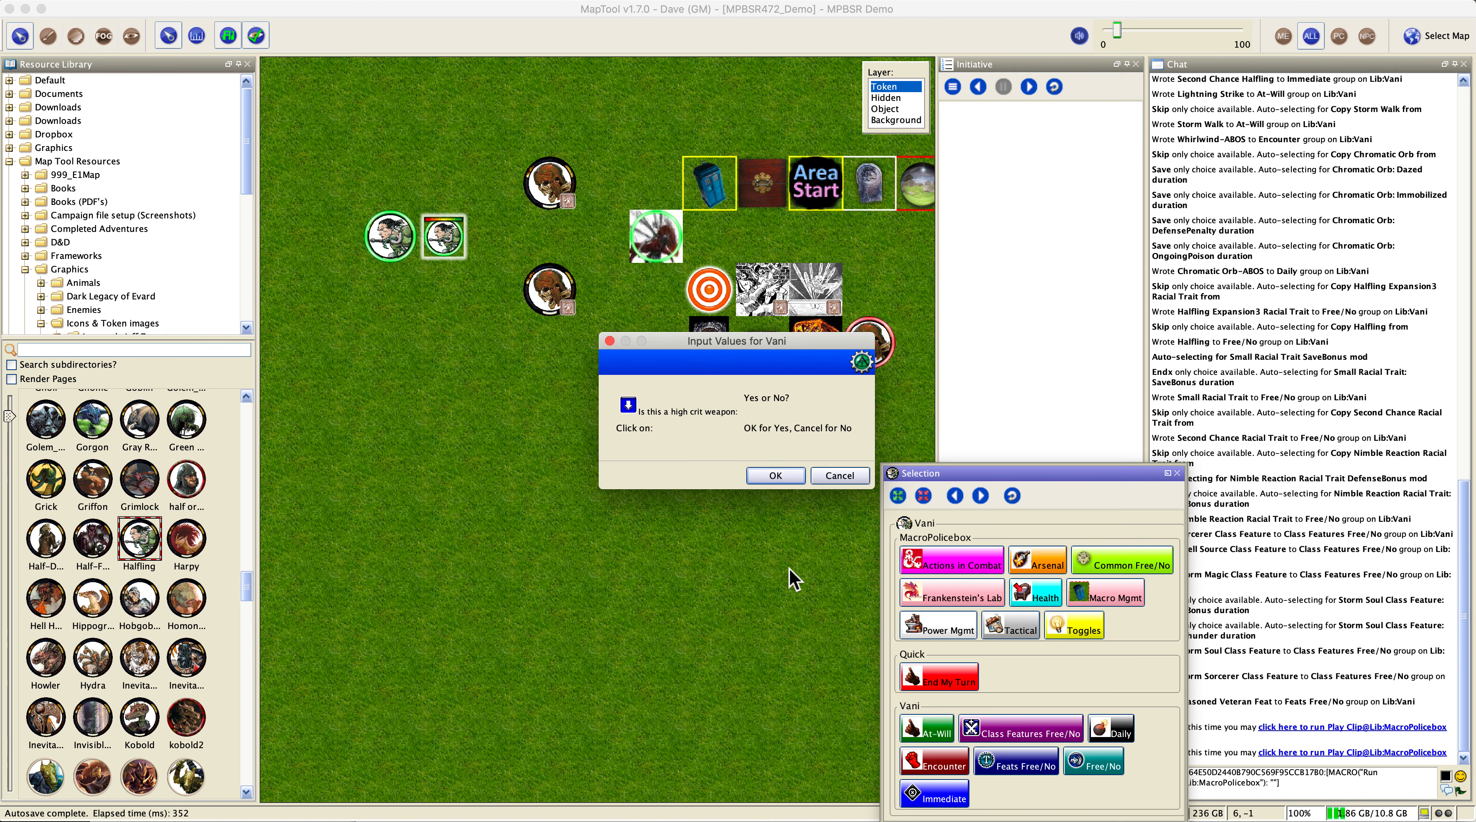
left_click(835, 475)
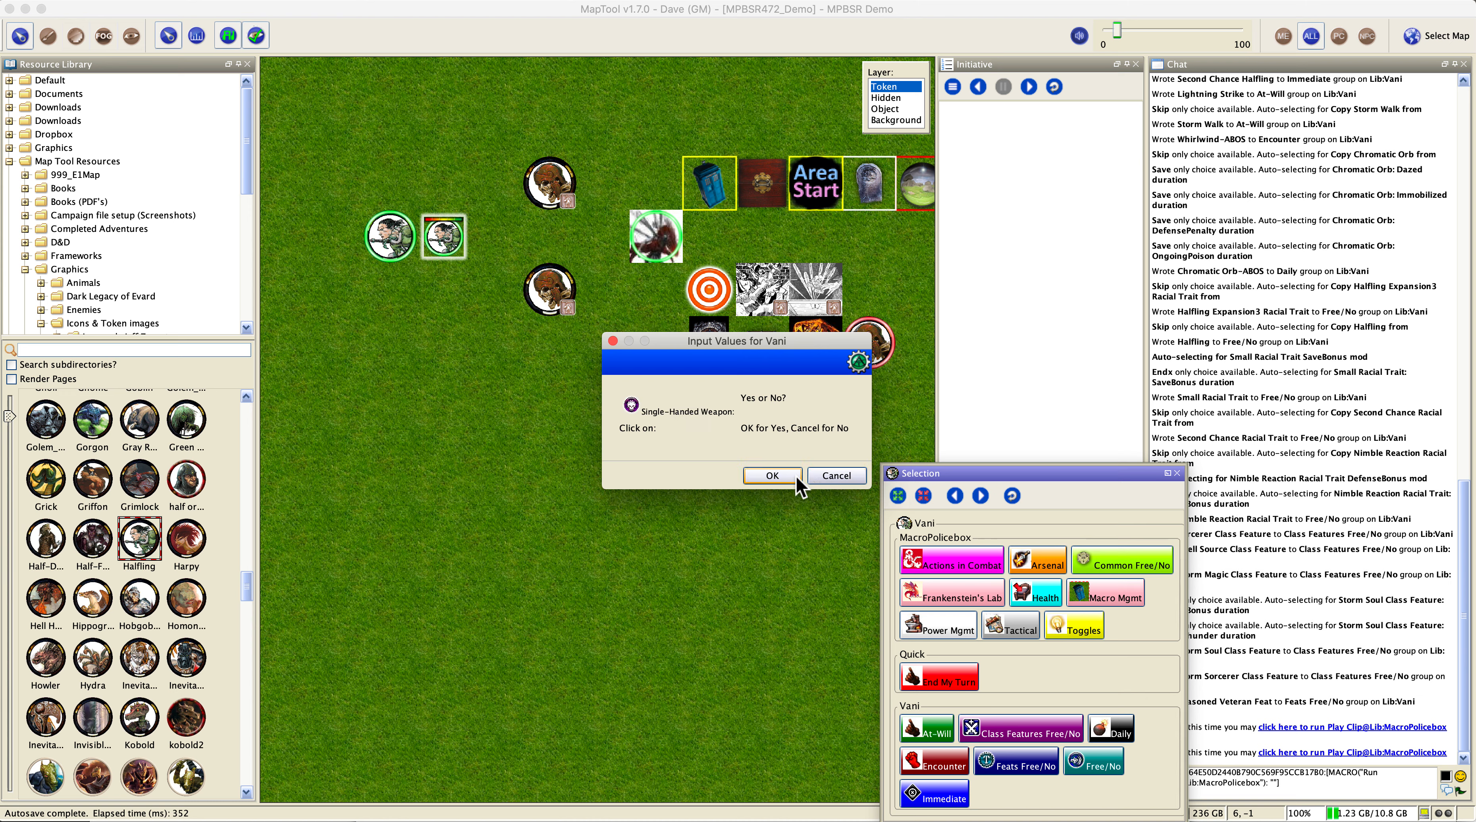
left_click(835, 477)
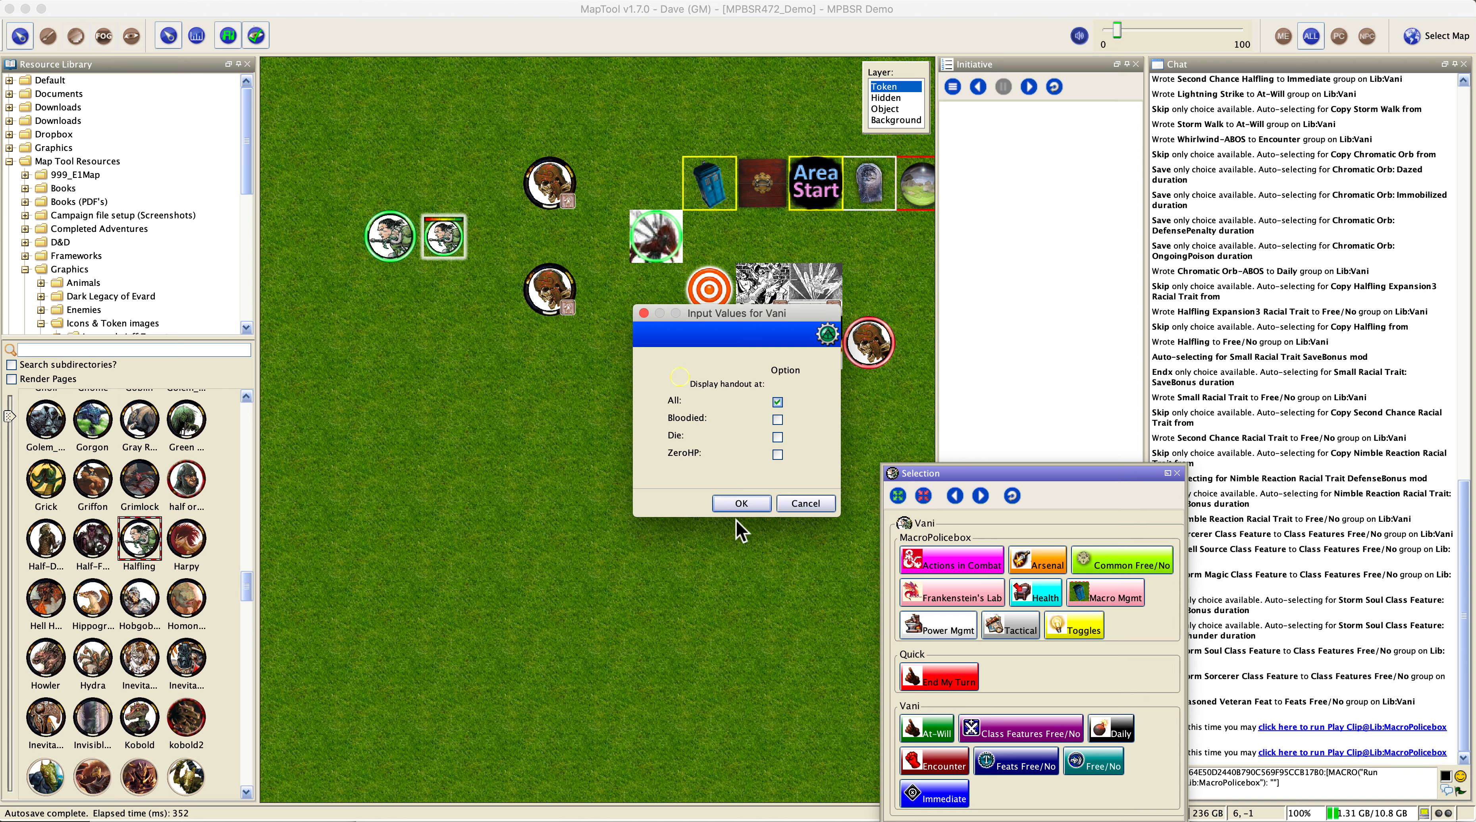
Enable displaying the handout at Bloodied, and set the Handout to Party ReactionBloodied Runner to Automatic
left_click(777, 420)
left_click(738, 506)
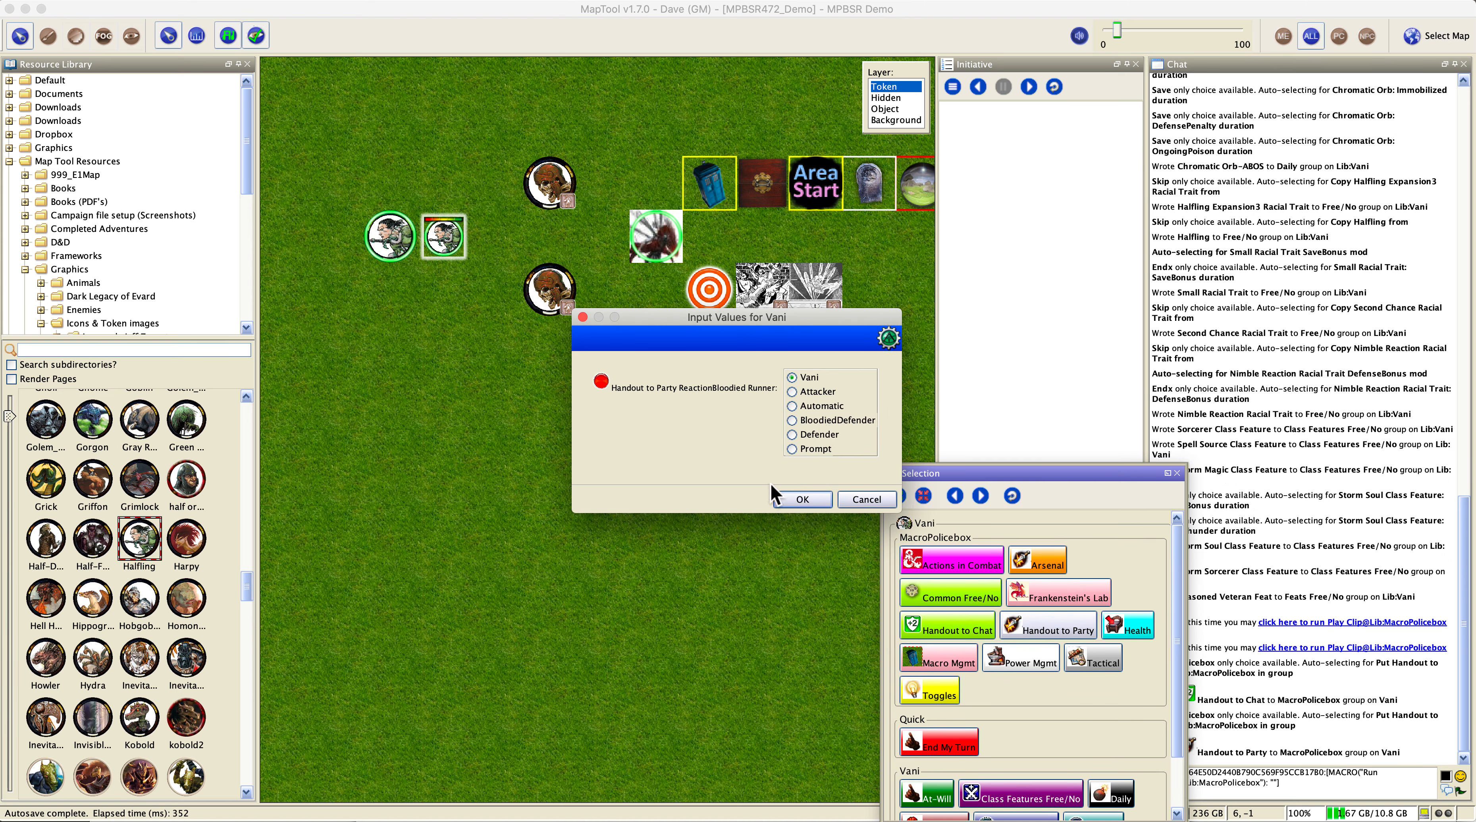
left_click(801, 406)
left_click(803, 499)
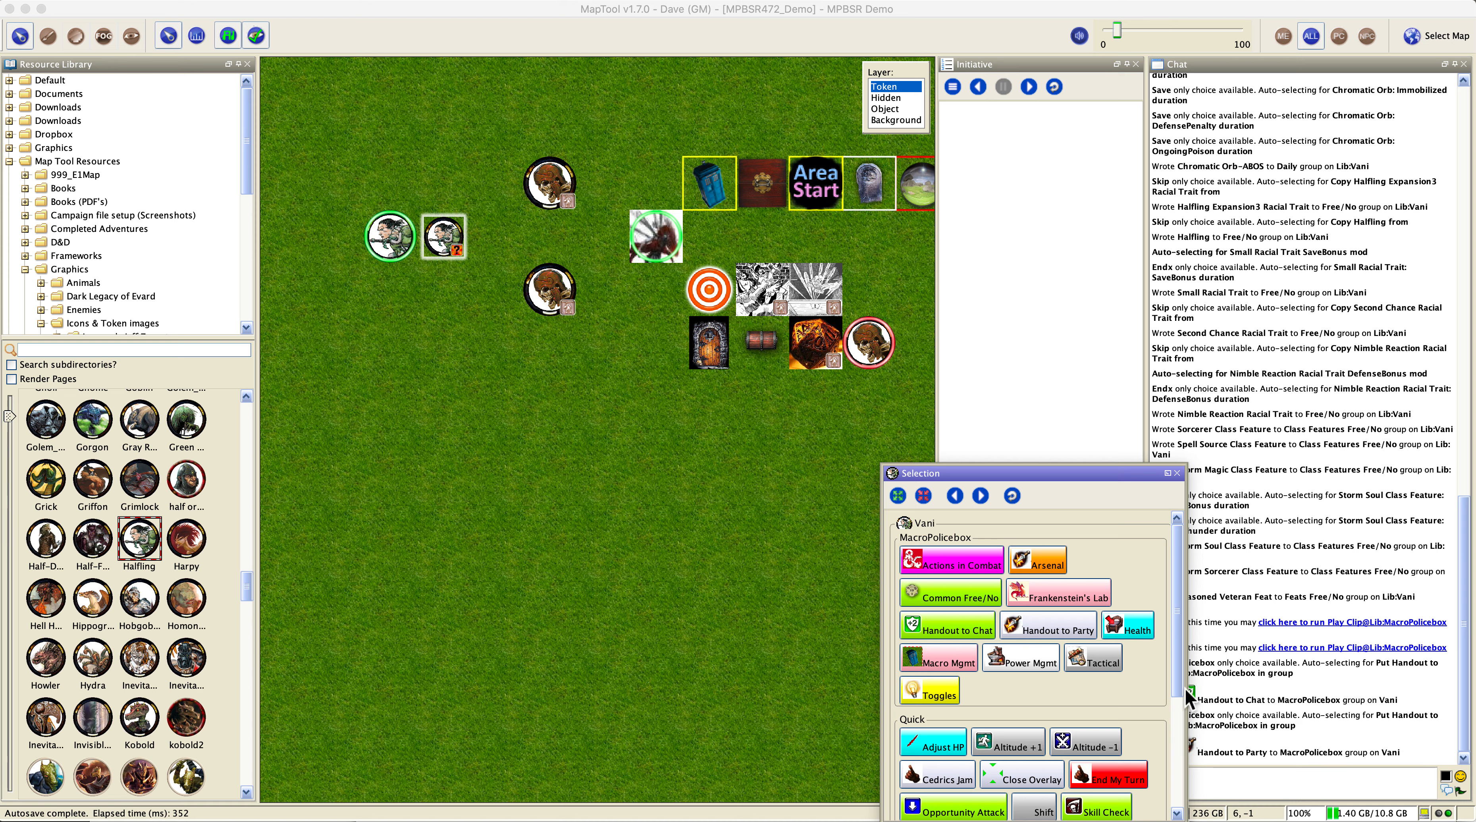
Review the imported macro groups on both Vani tokens, including the Chromatic Orb-ABOS description and Vani's stat sheet
left_click_drag(1181, 678, 1182, 811)
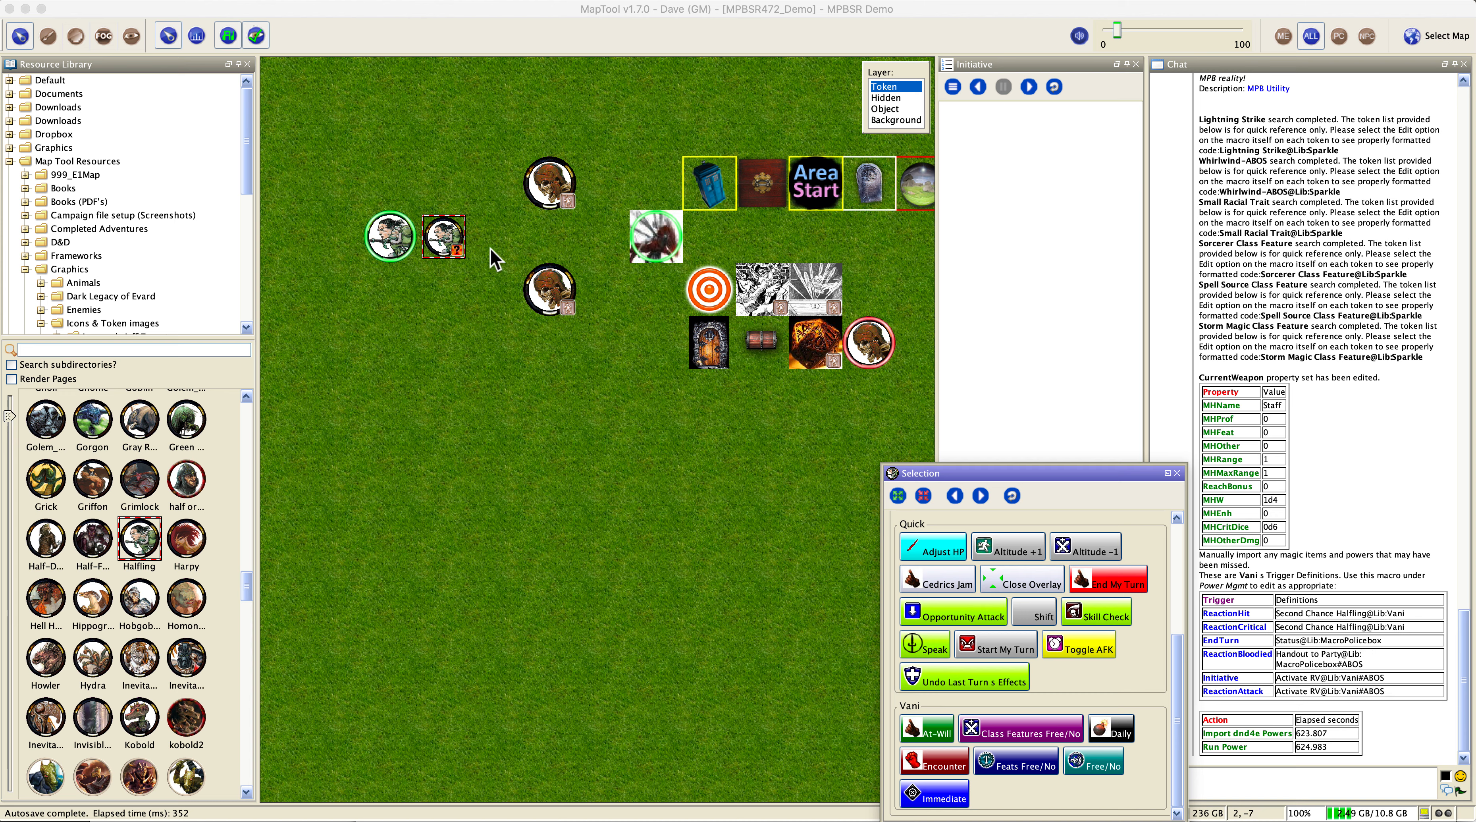
left_click(400, 240)
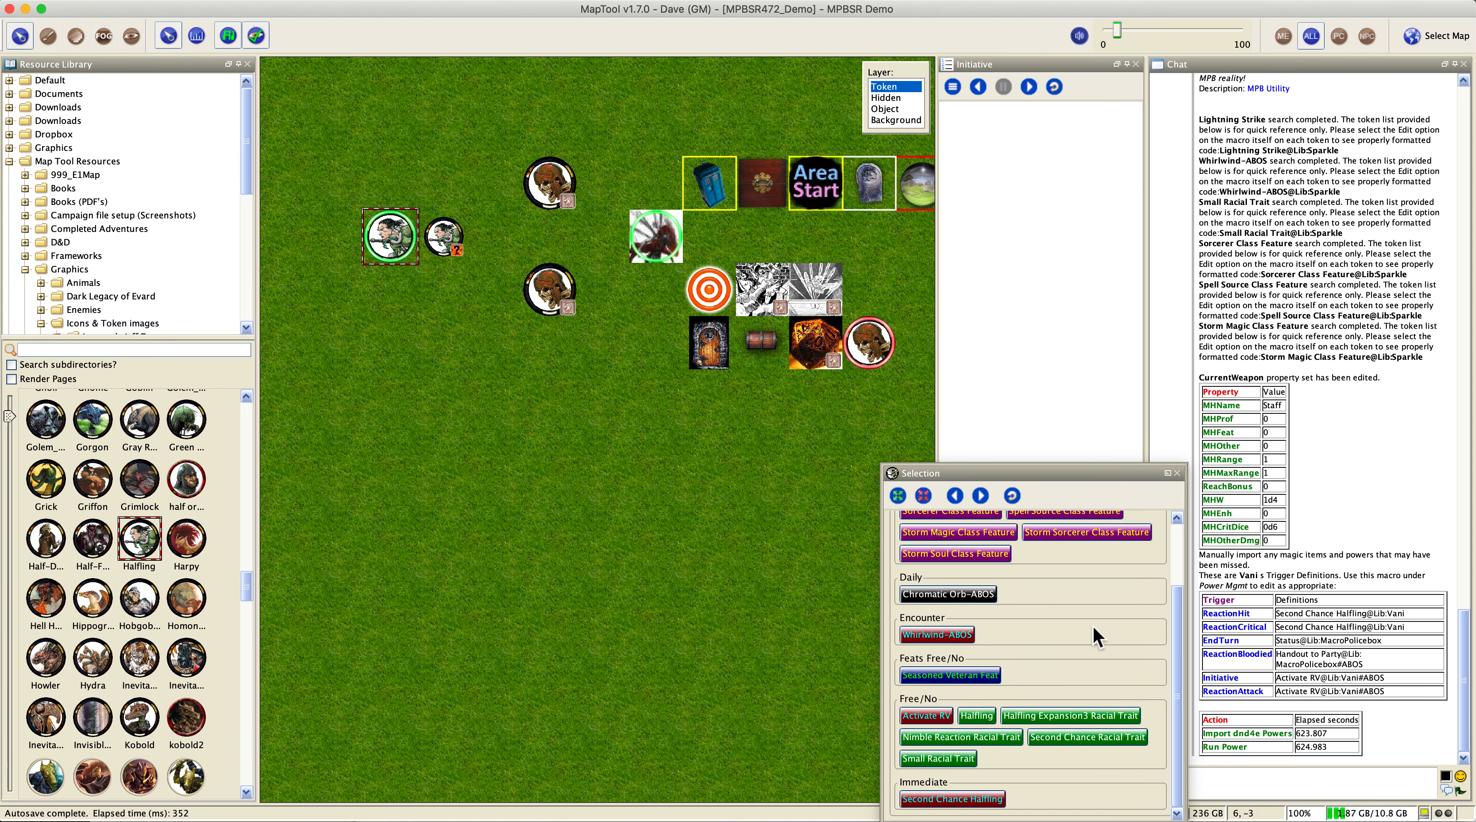
left_click_drag(1183, 668, 1170, 811)
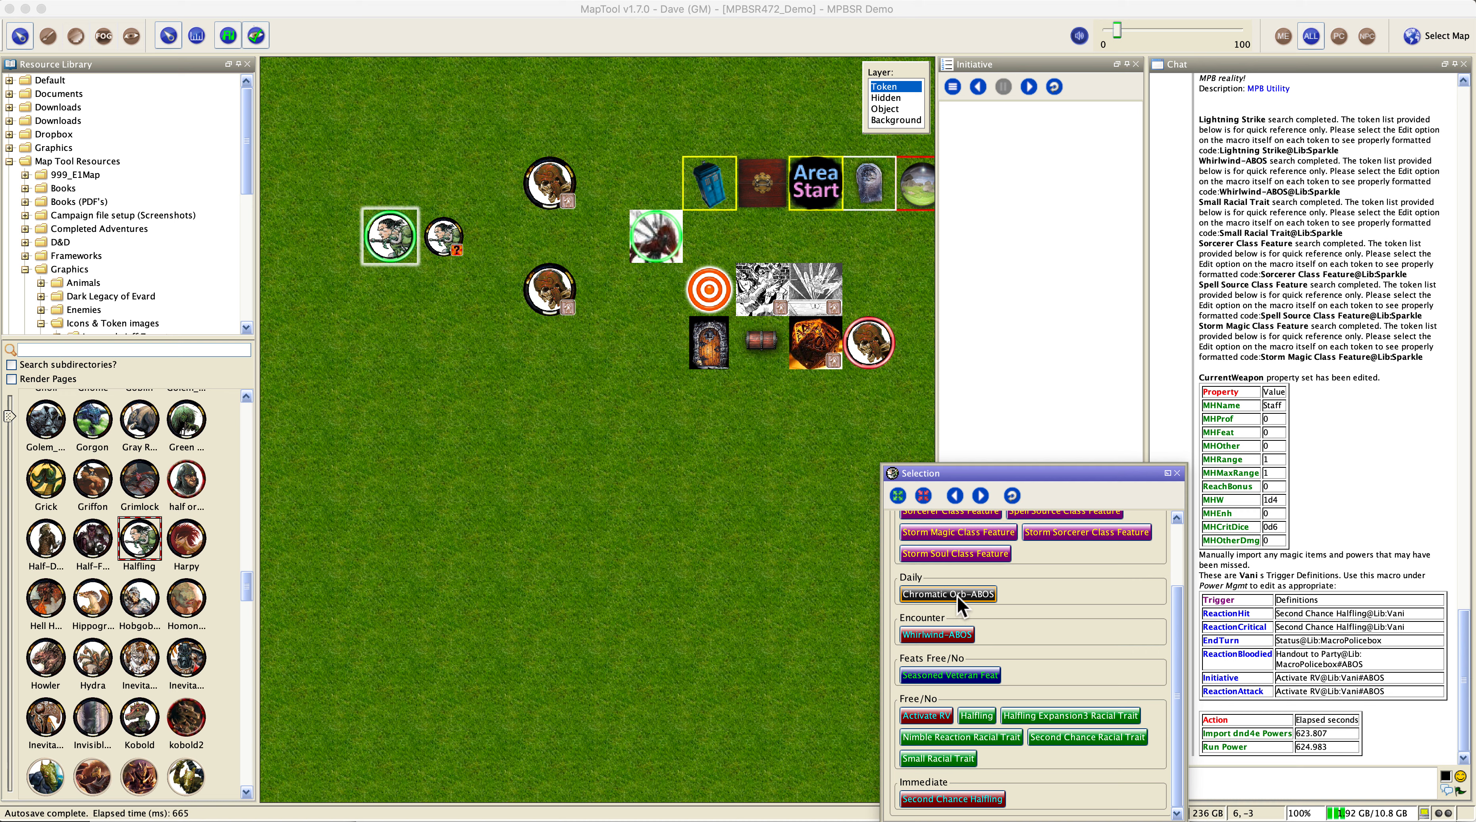
mouse_move(958, 596)
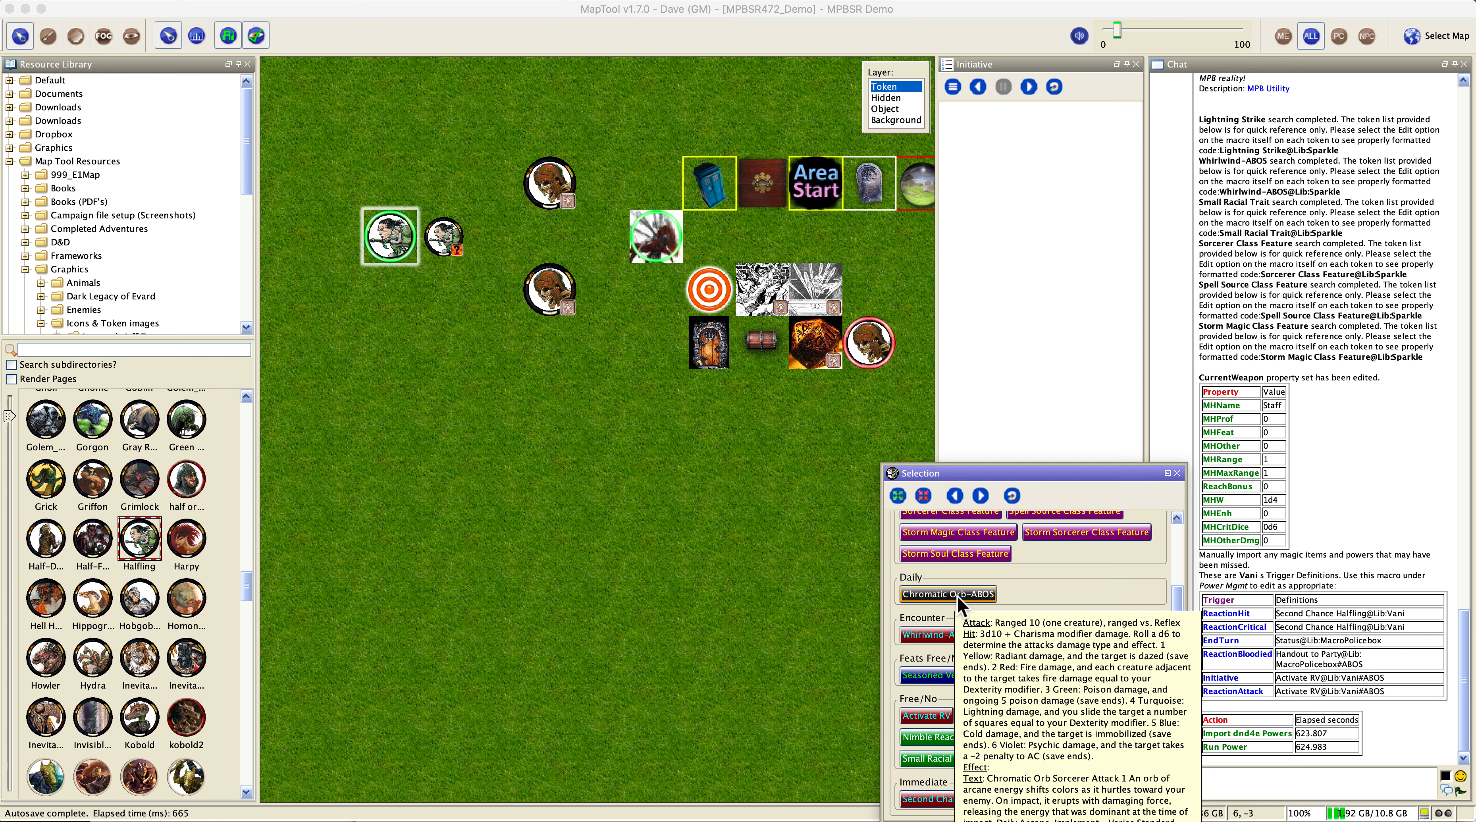
left_click(451, 237)
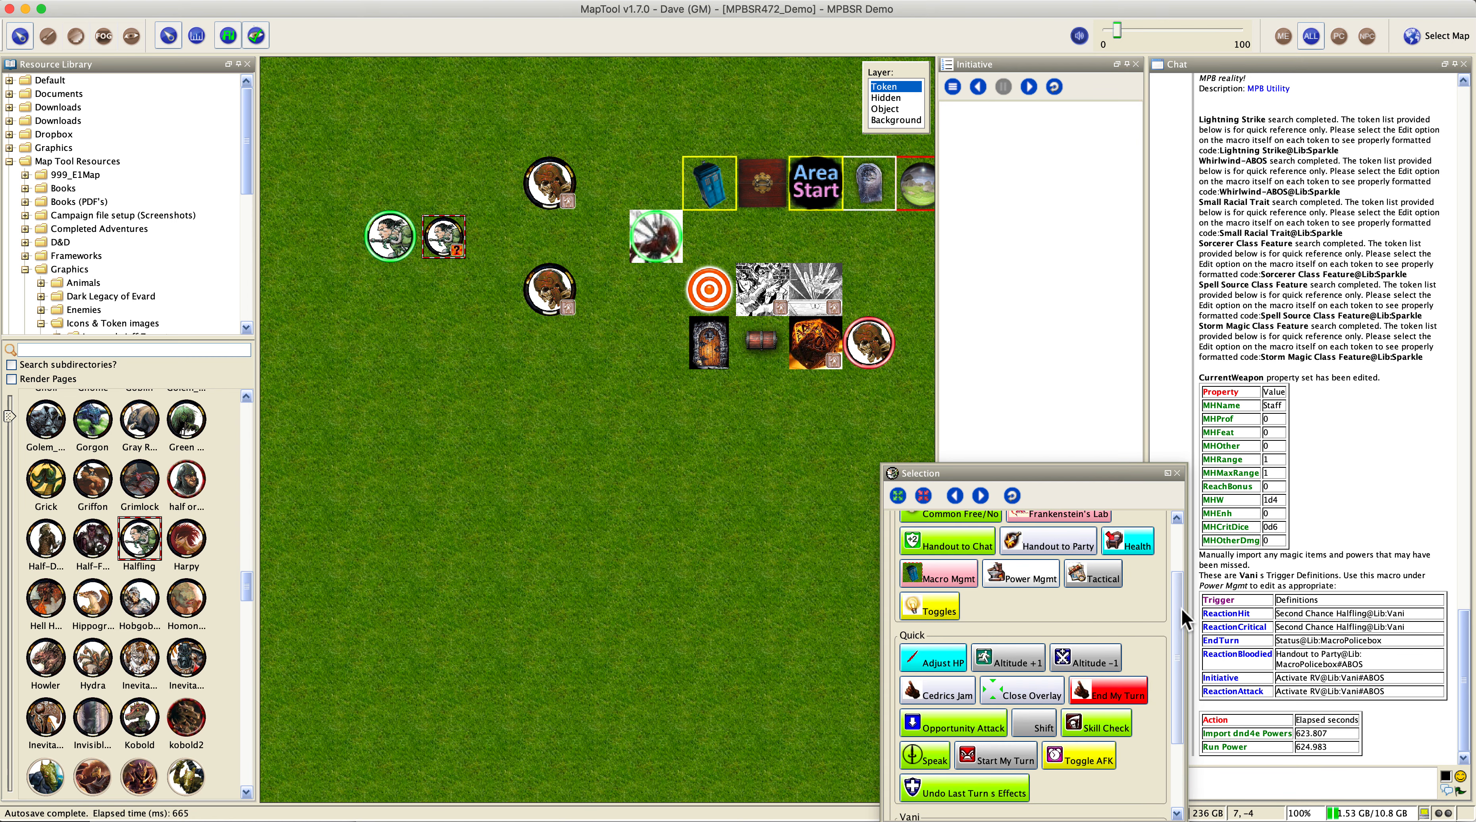
scroll(1182, 620, "down", 5)
left_click_drag(1182, 673, 1182, 675)
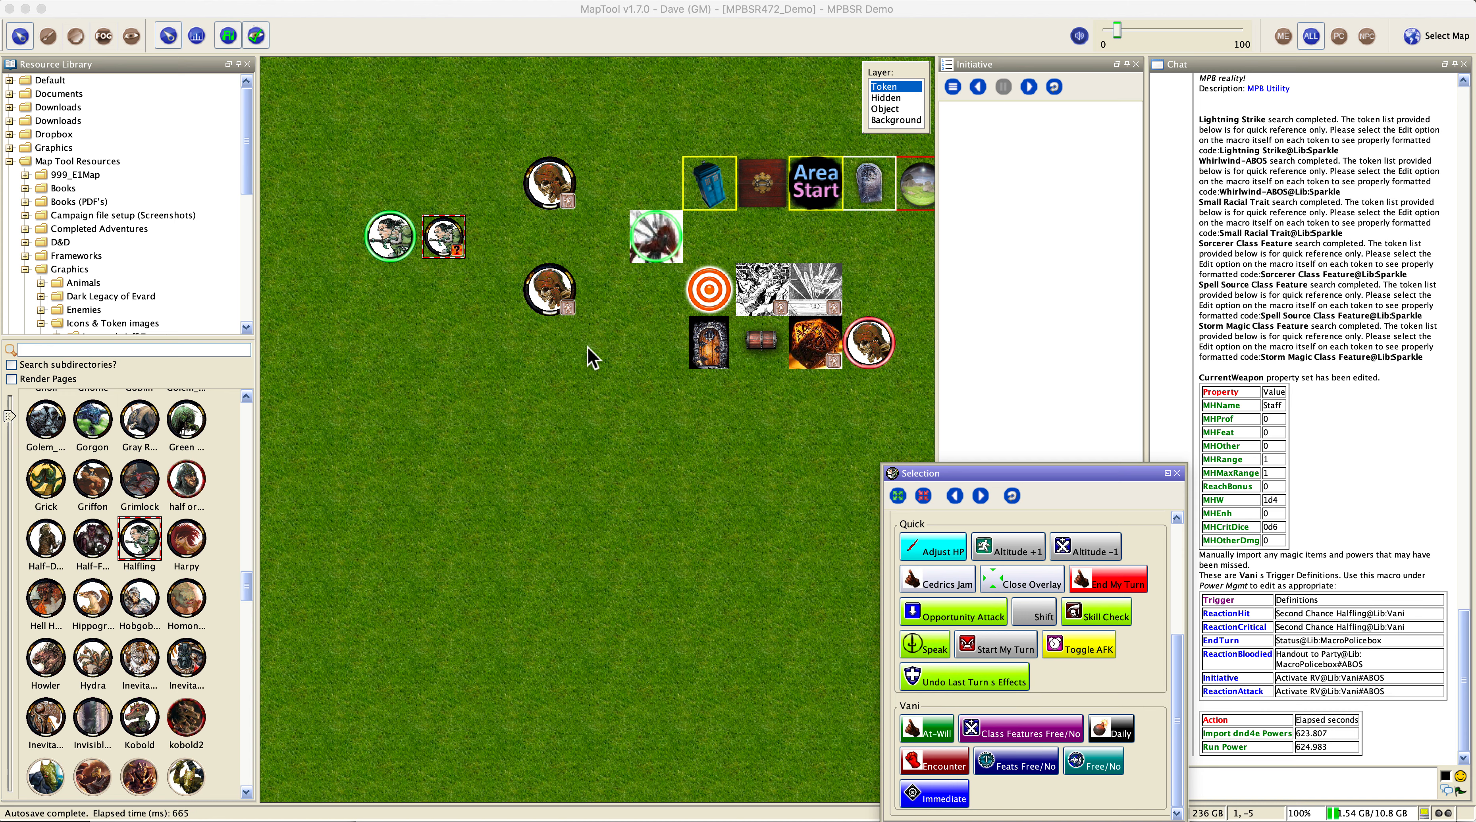
mouse_move(455, 249)
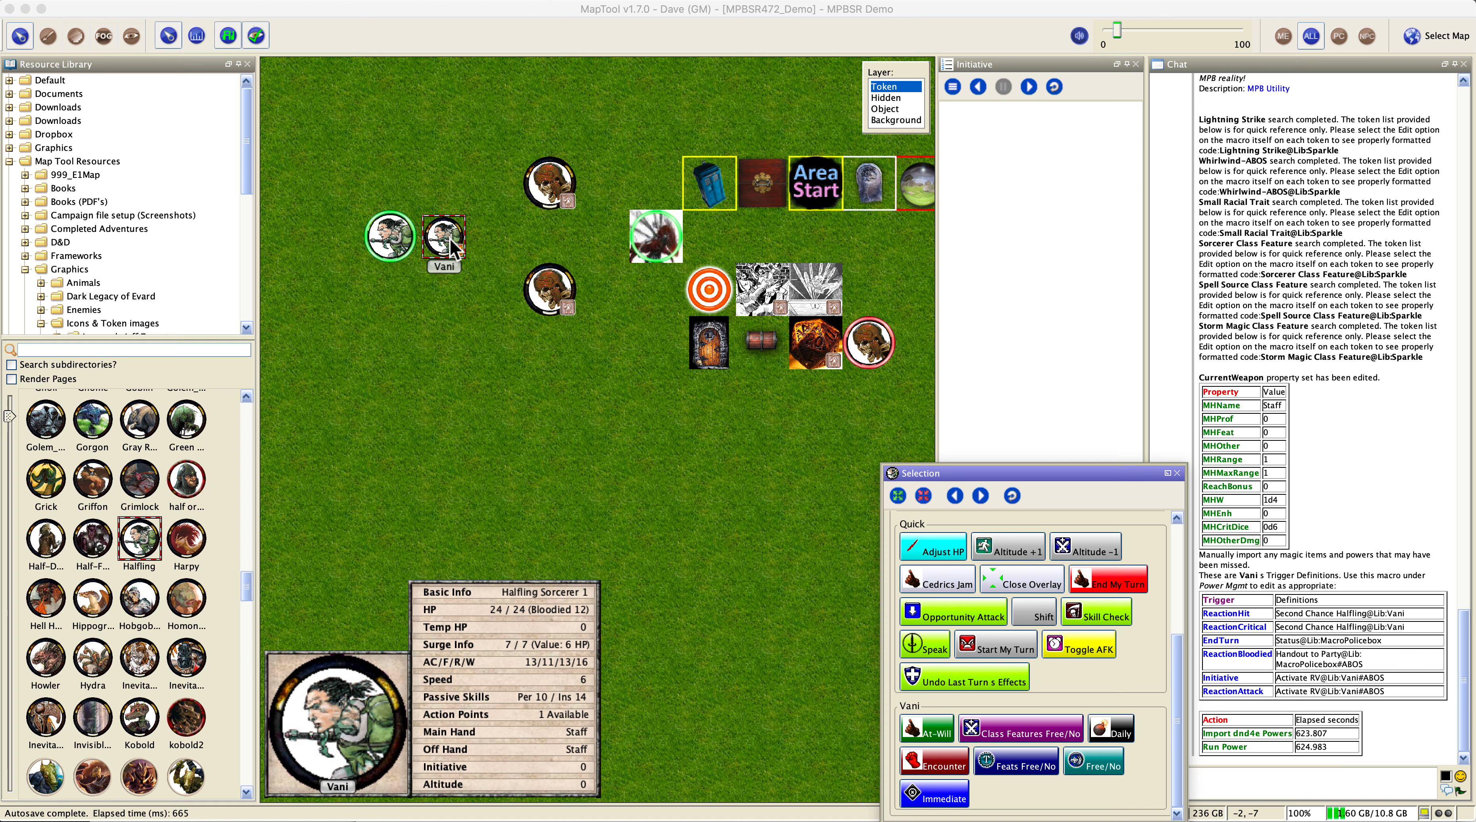